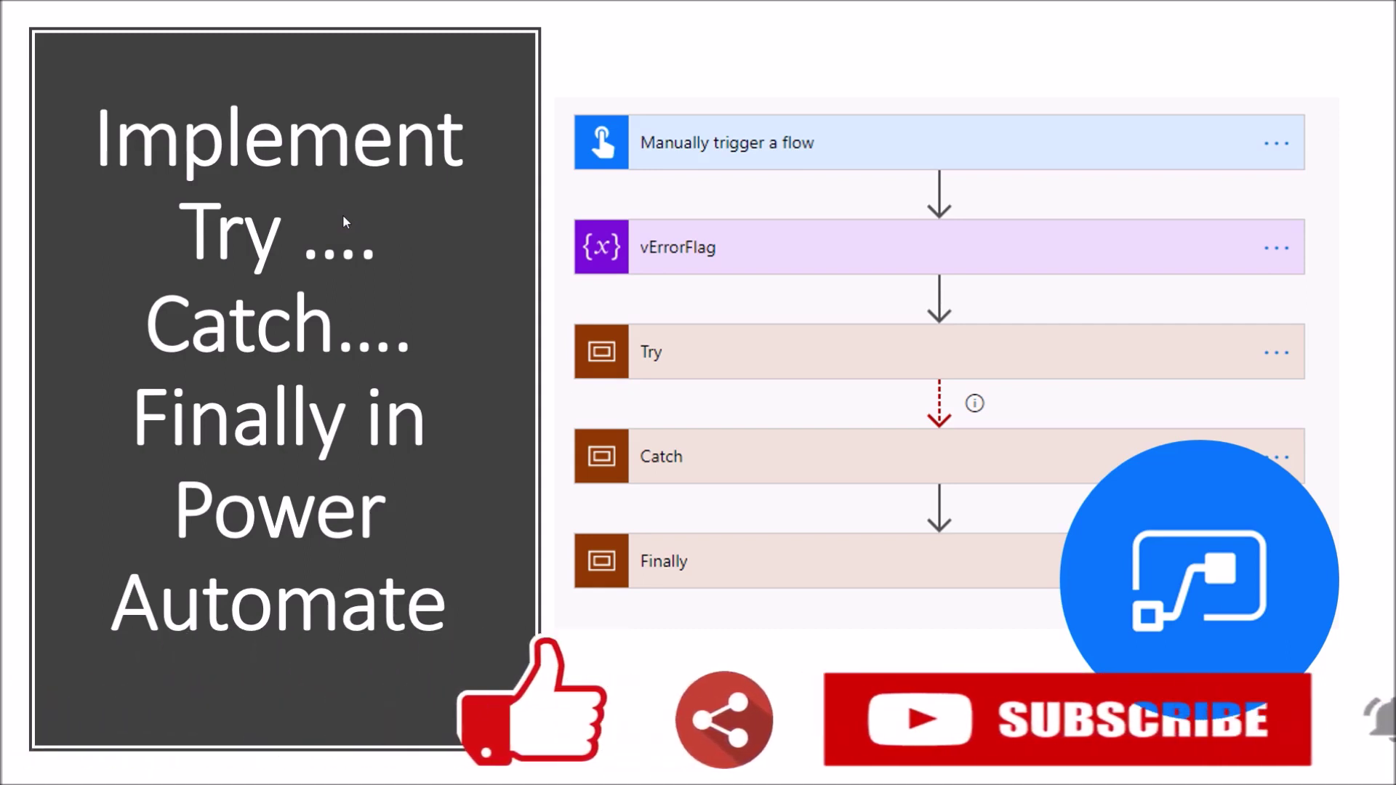
pyautogui.click(194, 156)
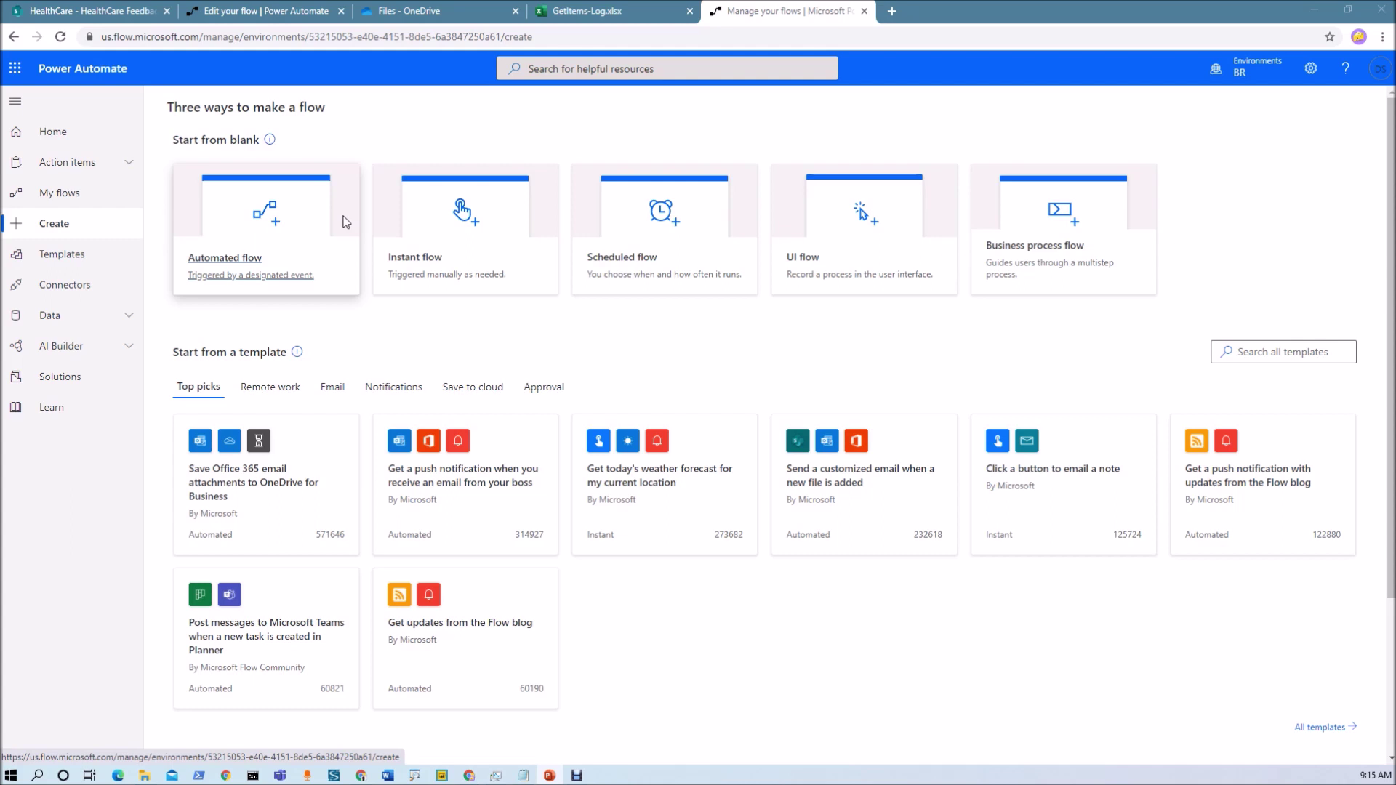
# Examine the Try Catch Finally Example flow, including the actions inside its Try, Catch and Finally scopes and the condition on vErrorFlag.
pyautogui.click(313, 15)
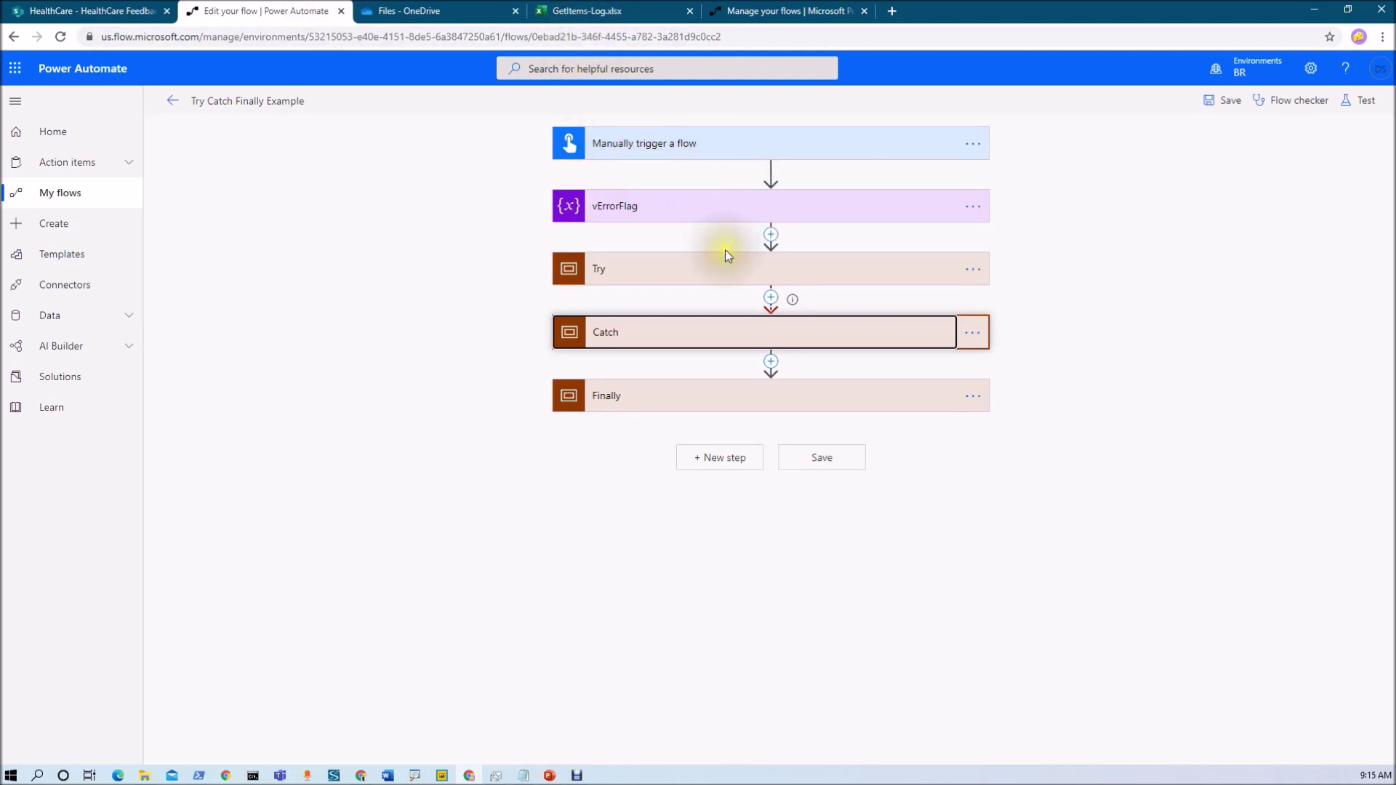
pyautogui.click(718, 268)
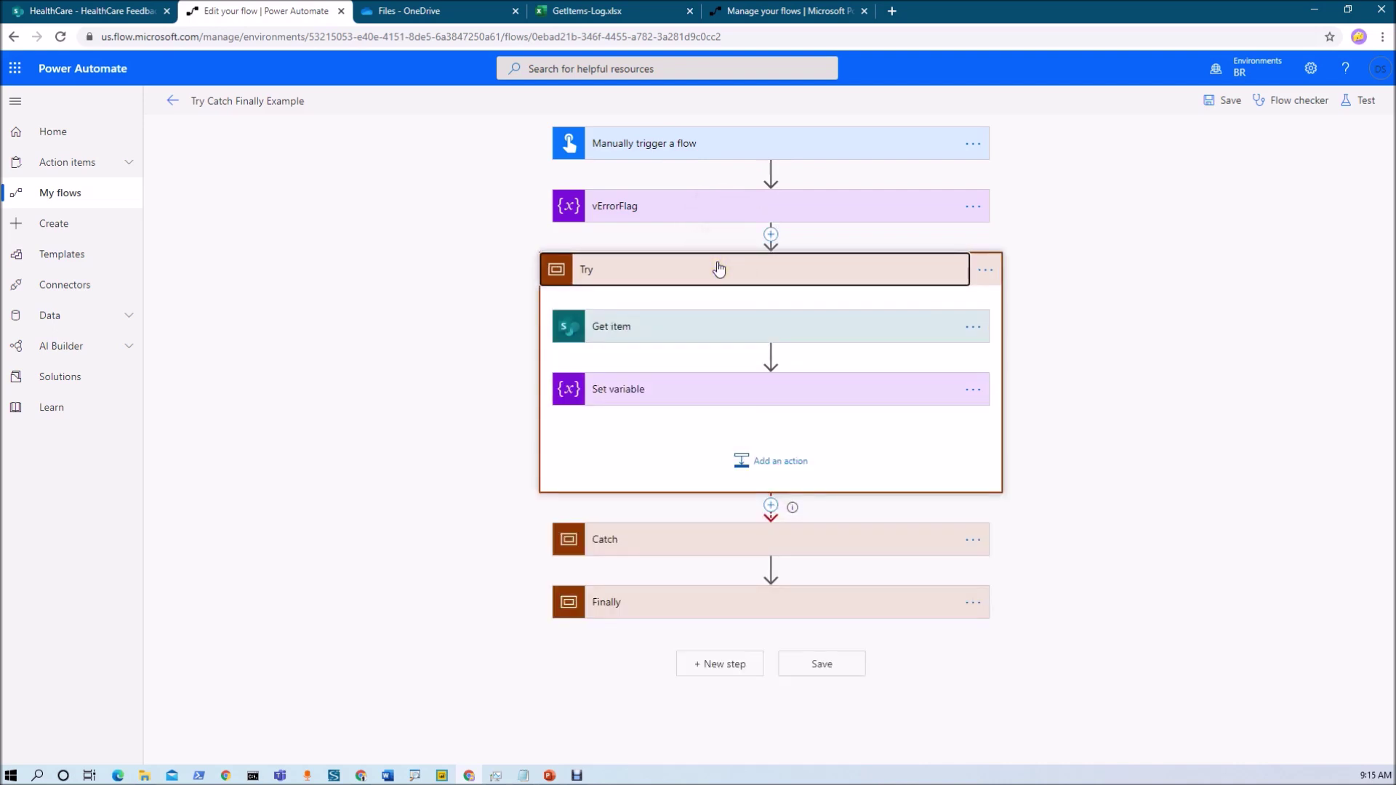
pyautogui.click(656, 331)
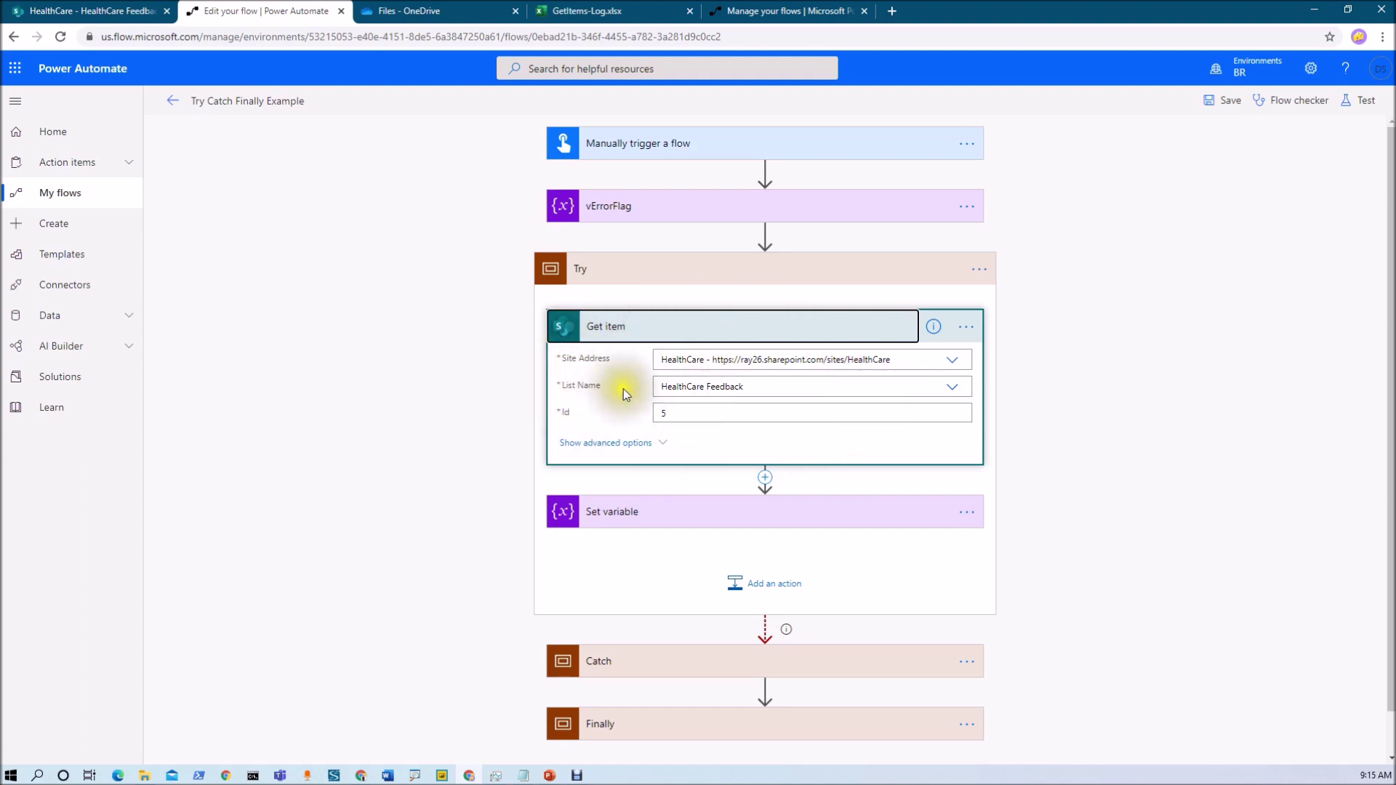
pyautogui.scroll(-1, 709, 666)
pyautogui.click(710, 620)
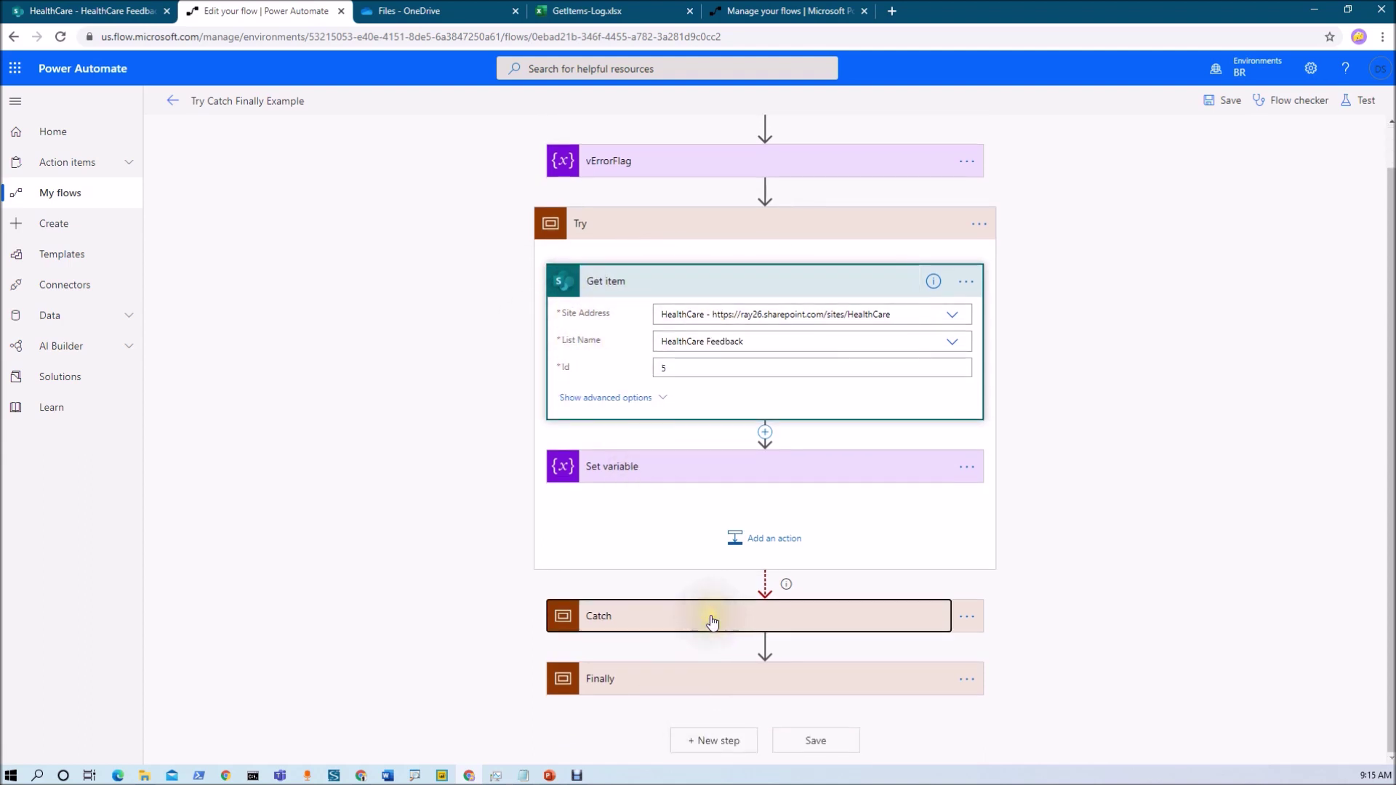
pyautogui.click(679, 674)
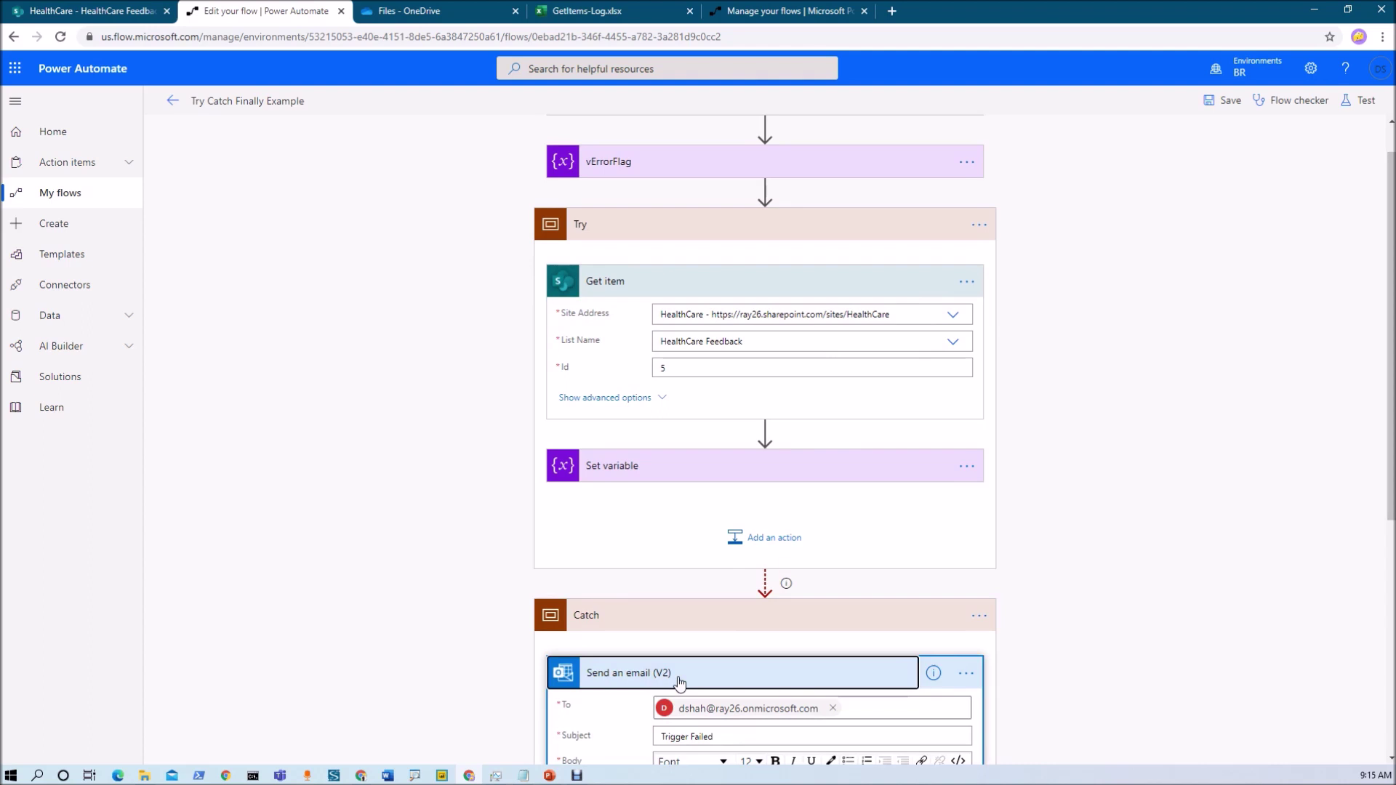
pyautogui.scroll(-4, 679, 680)
pyautogui.scroll(-2, 712, 679)
pyautogui.click(713, 679)
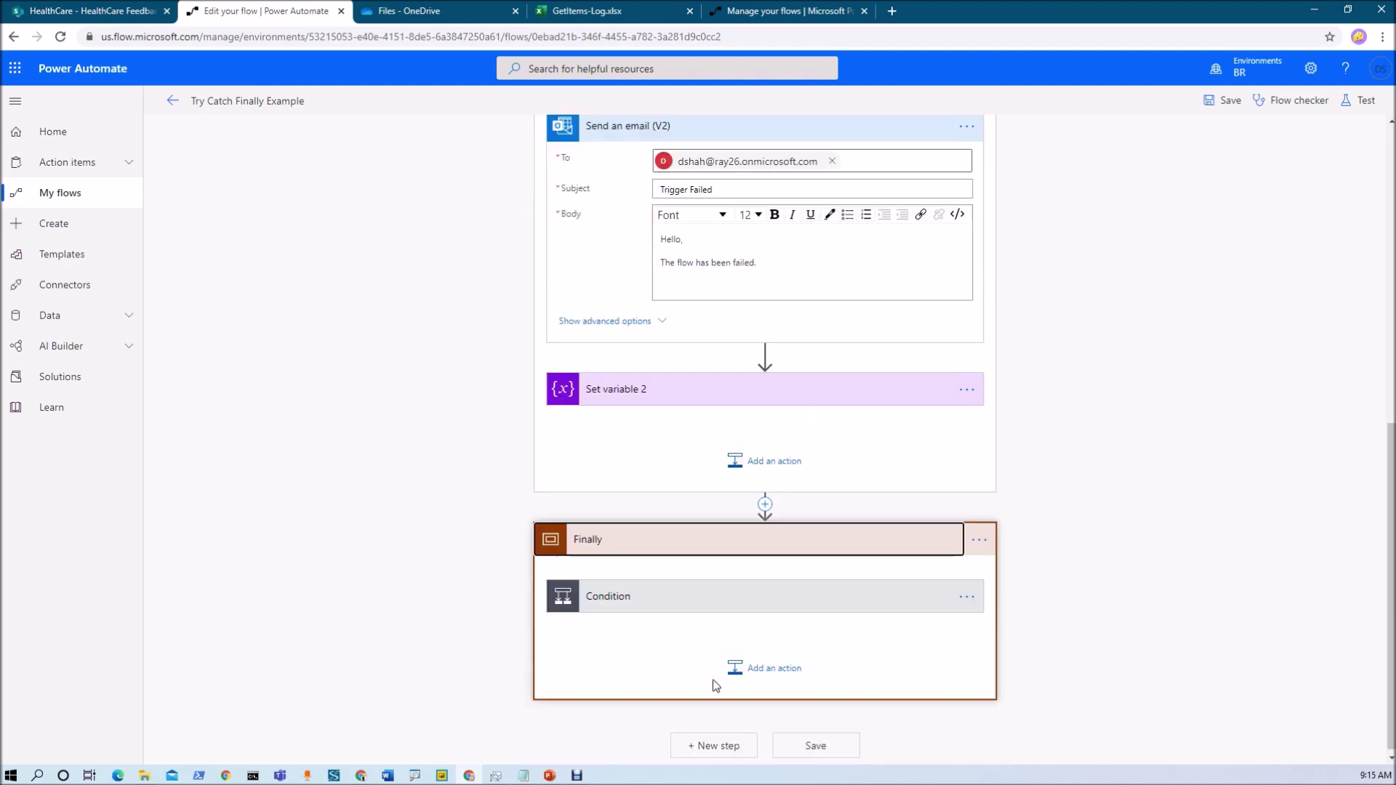
pyautogui.click(751, 597)
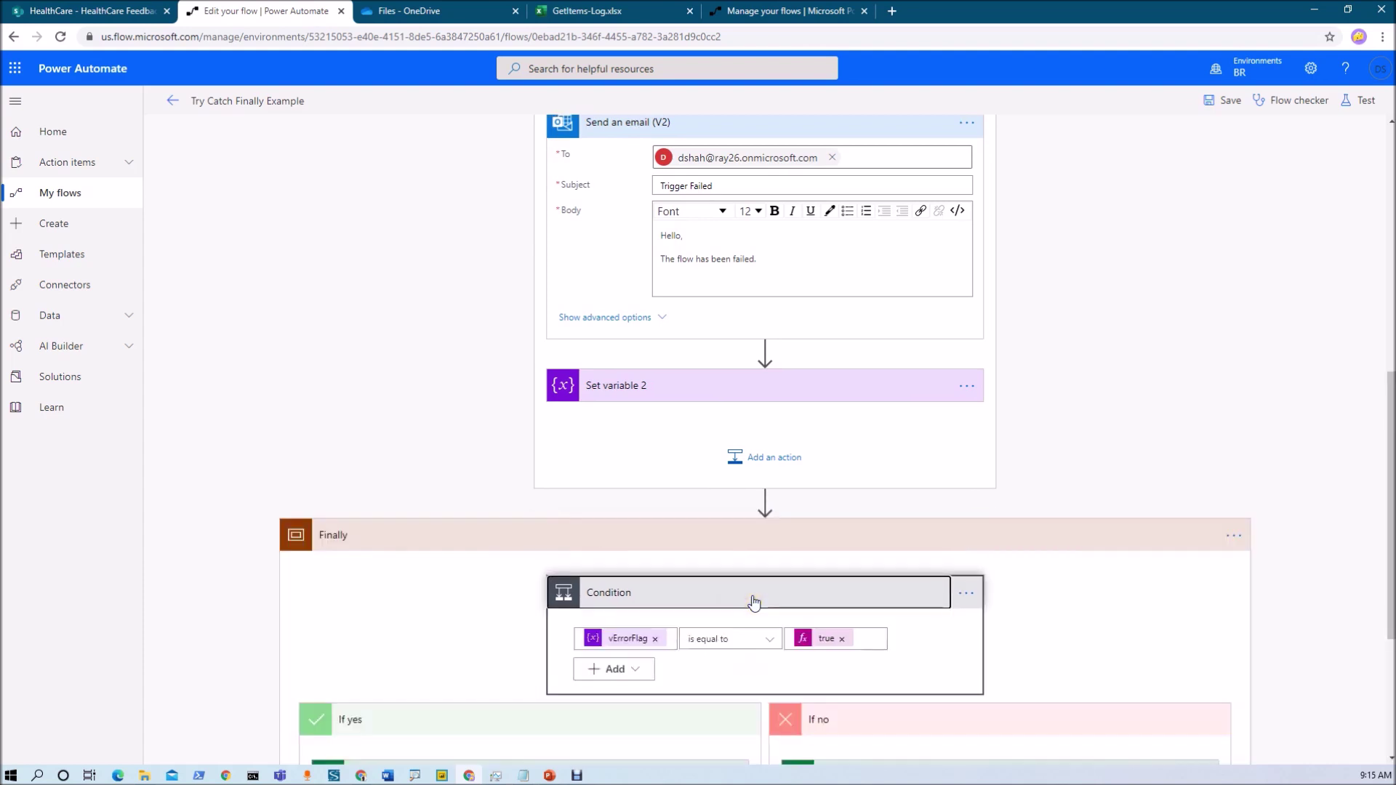
pyautogui.scroll(-2, 754, 602)
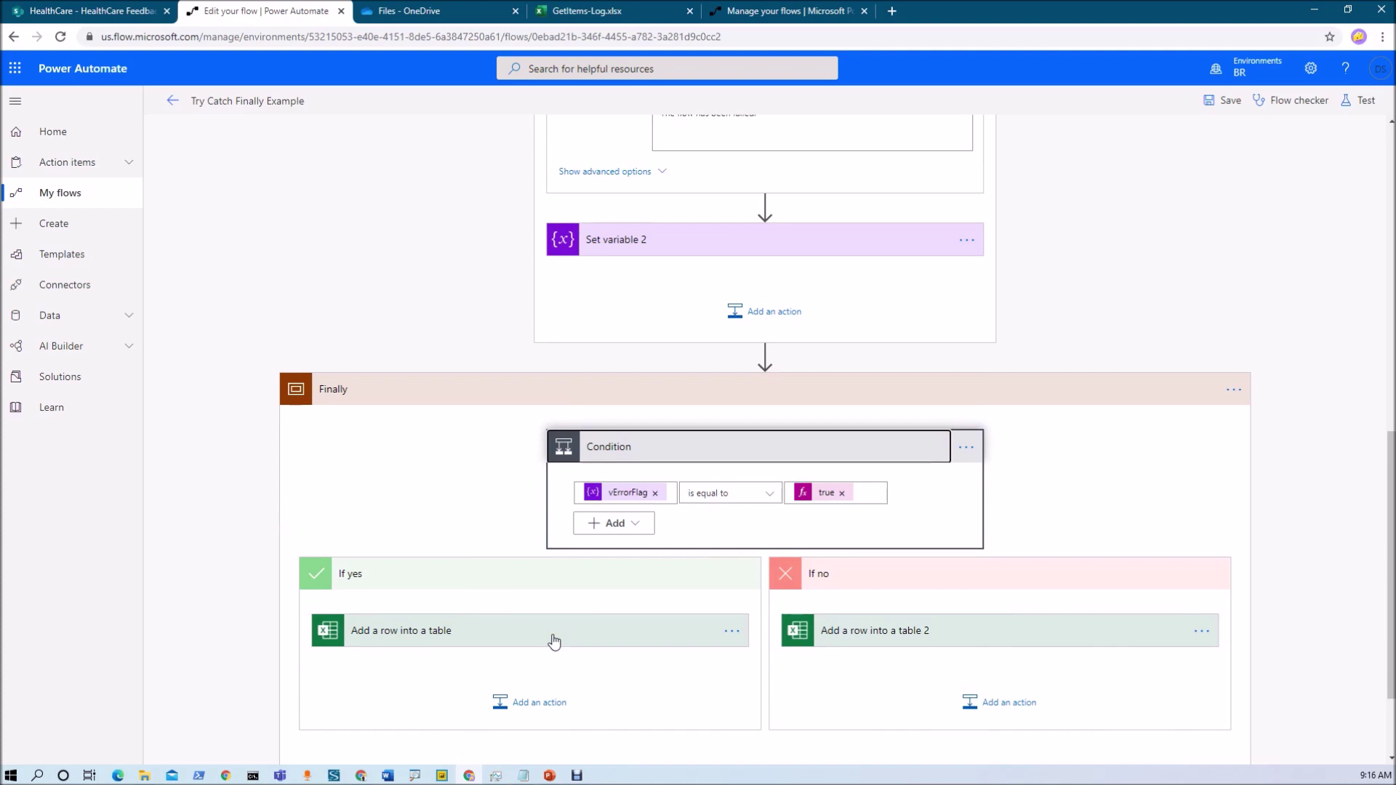
pyautogui.scroll(3, 789, 516)
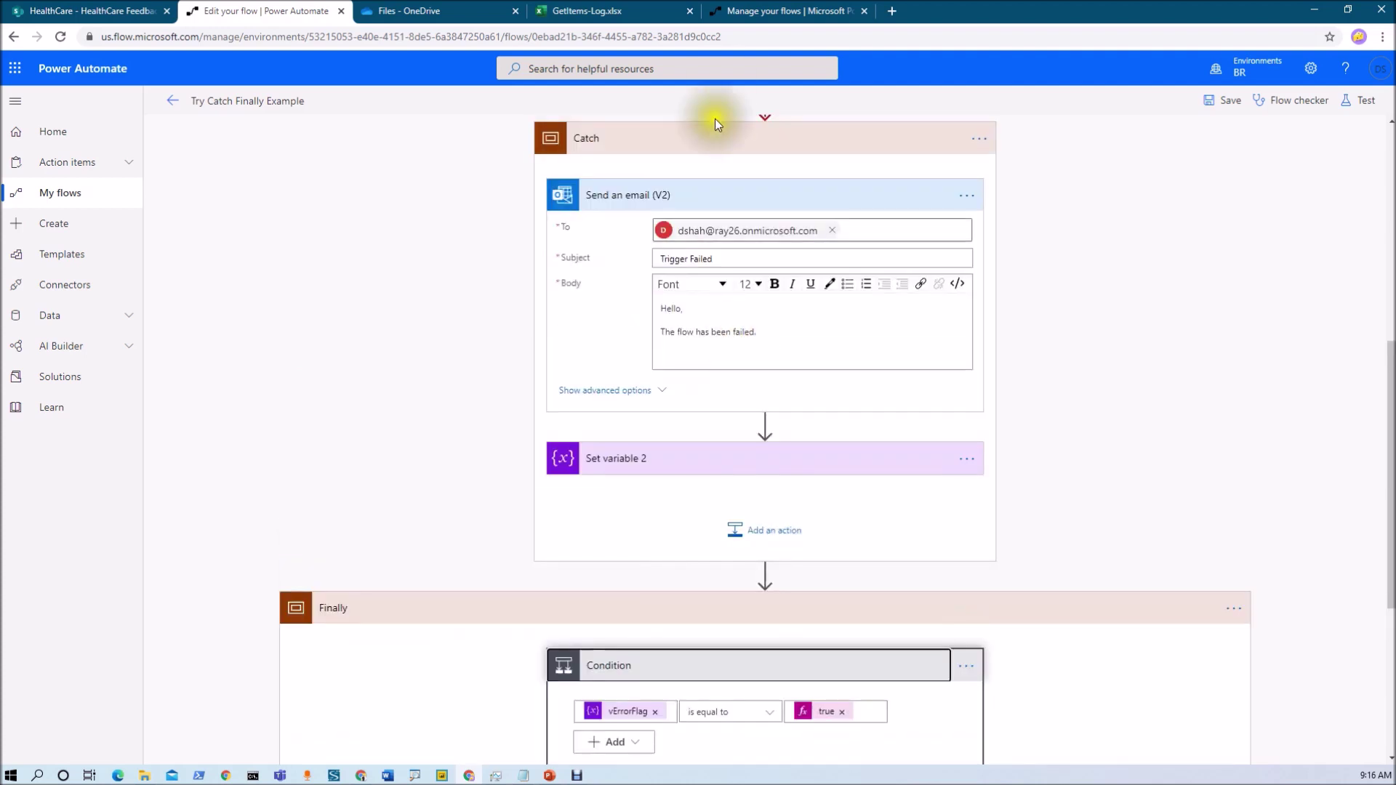
# Create a blank instant flow that uses the "Manually trigger a flow" trigger.
pyautogui.click(758, 13)
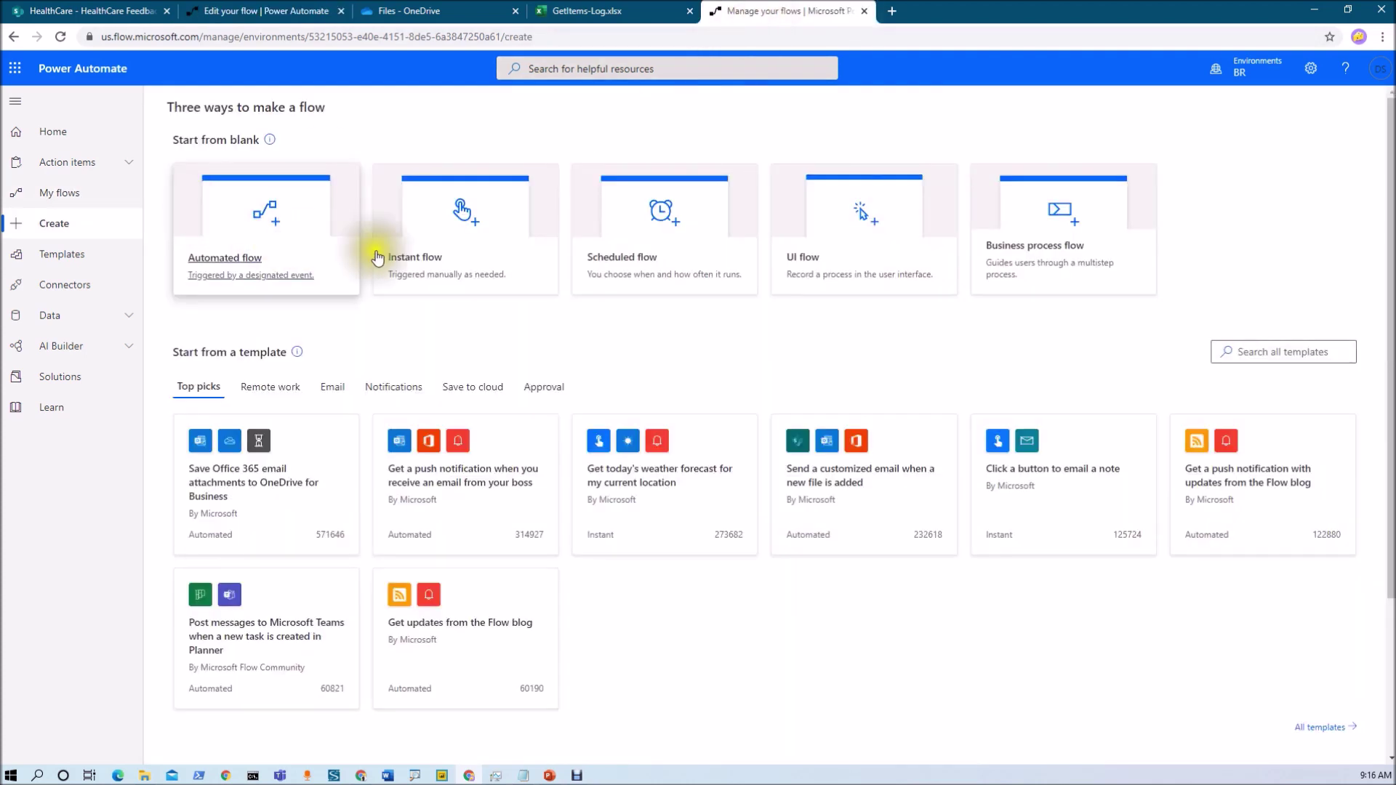
pyautogui.click(457, 259)
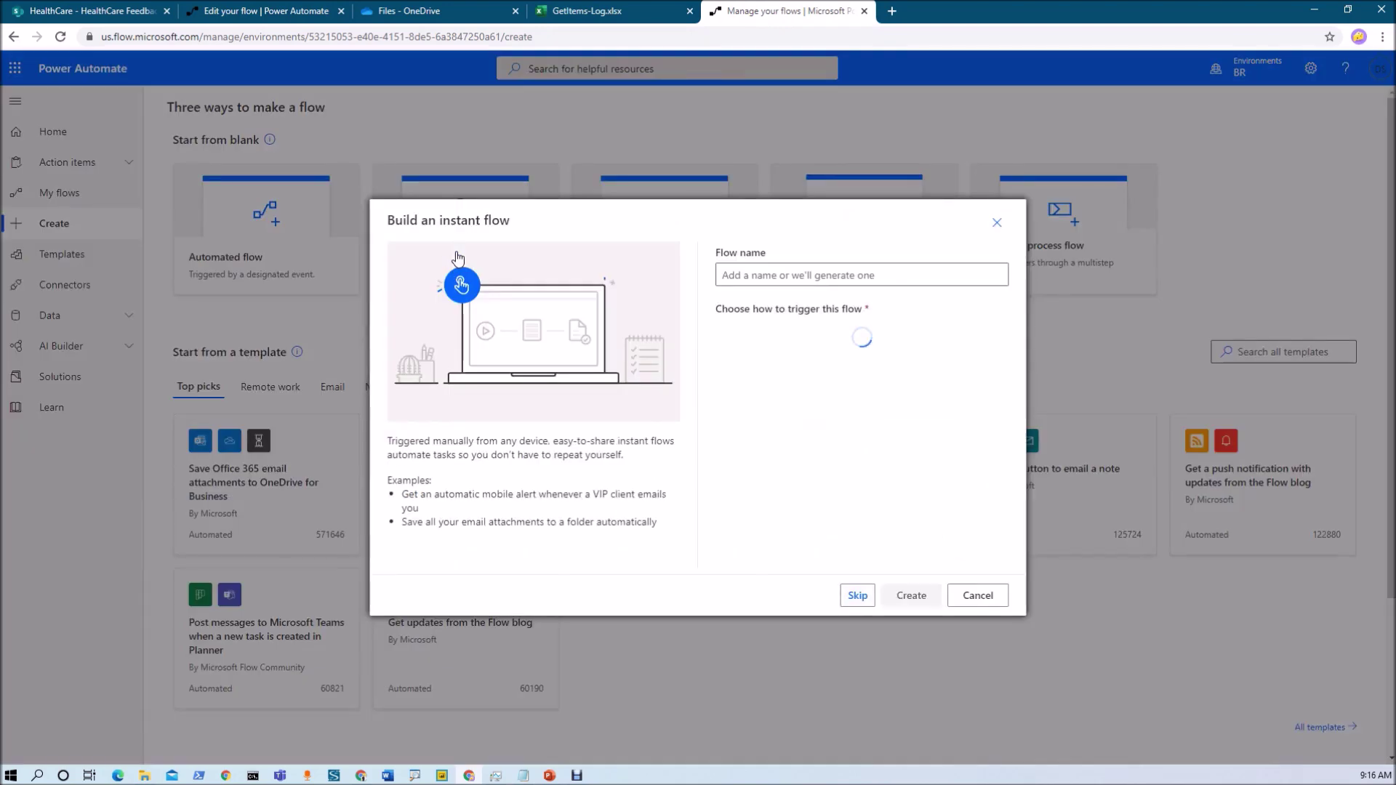
pyautogui.click(803, 284)
pyautogui.click(804, 334)
pyautogui.click(906, 594)
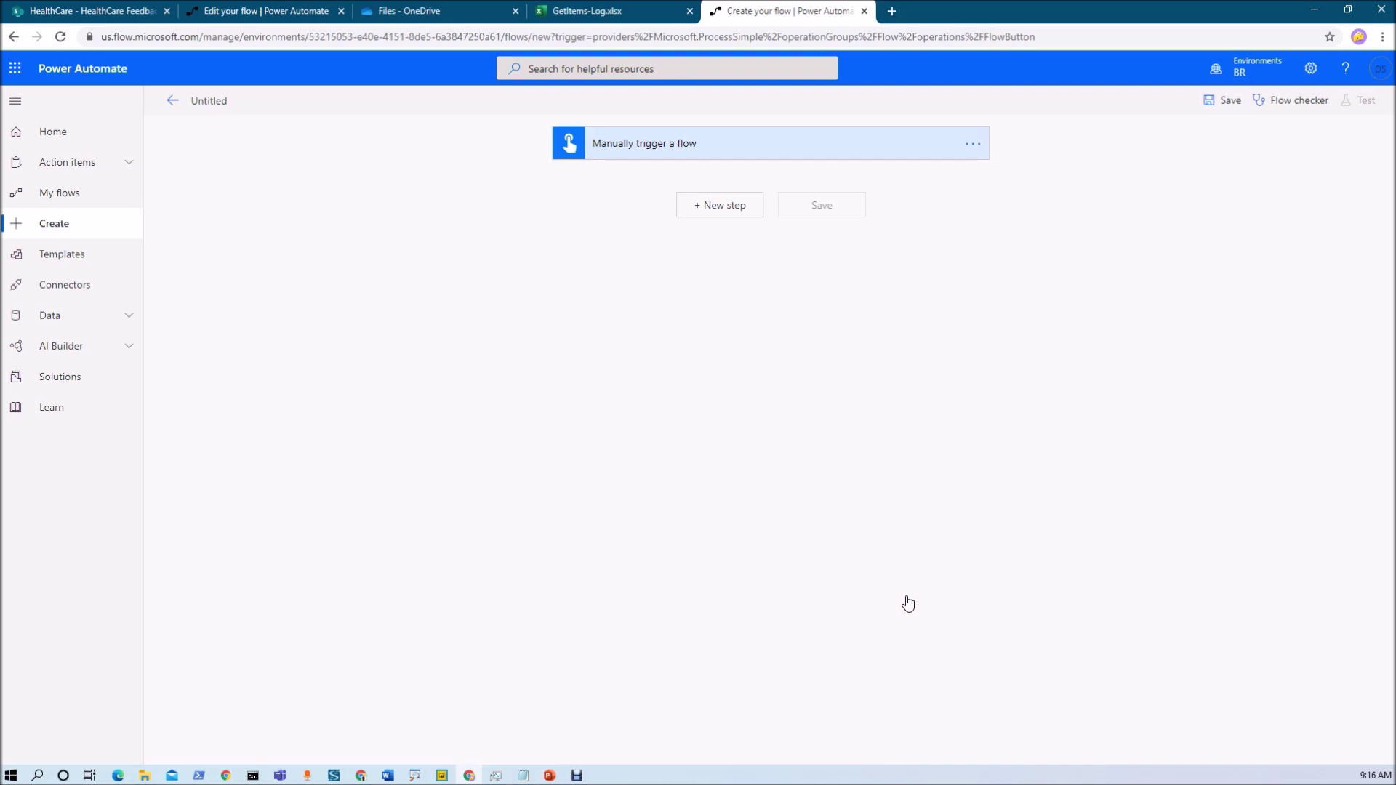
# Rename the untitled flow to LogFile.
pyautogui.click(207, 101)
pyautogui.hotkey('ctrl', 'a')
pyautogui.write('LogFile')
pyautogui.click(354, 89)
# Add a Scope action after the manual trigger and rename it Try.
pyautogui.click(717, 207)
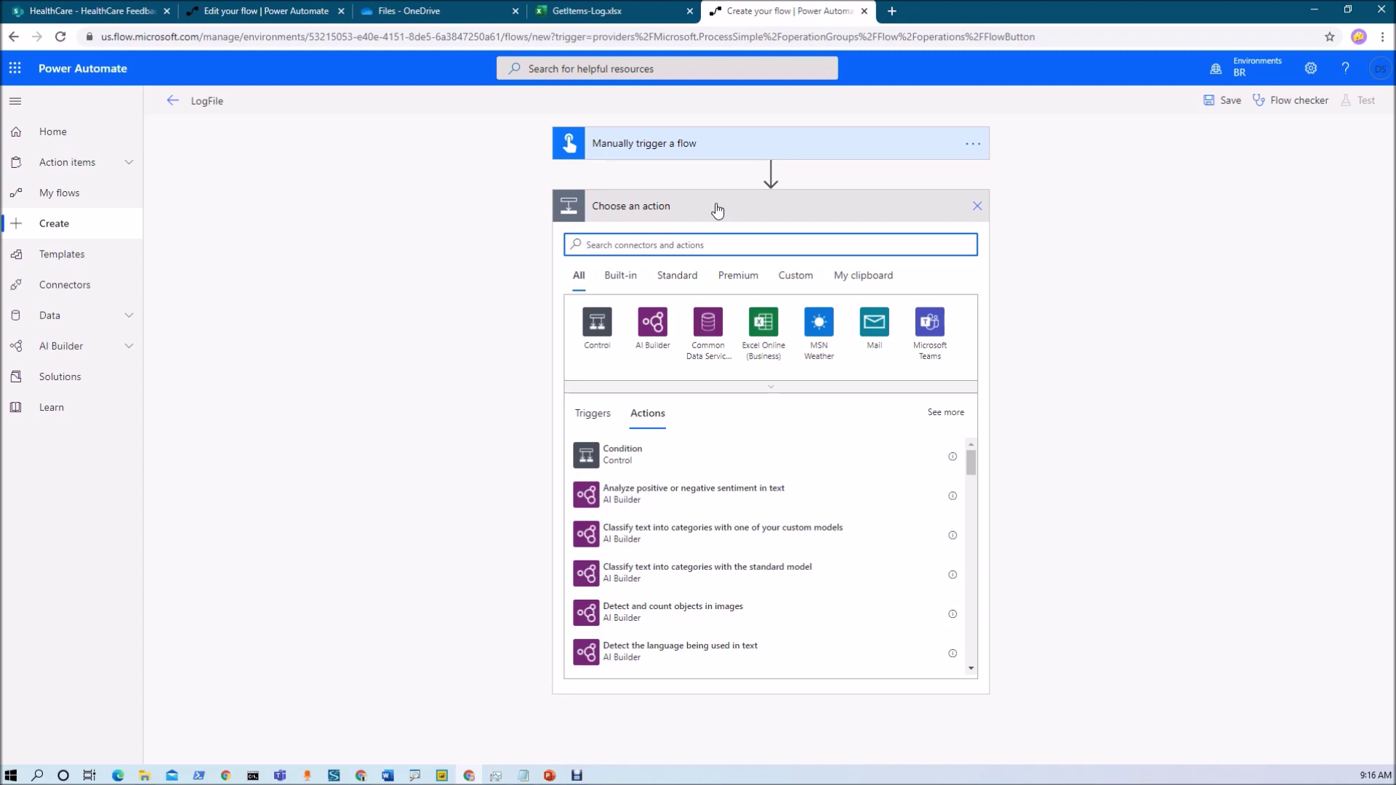
pyautogui.write('scop')
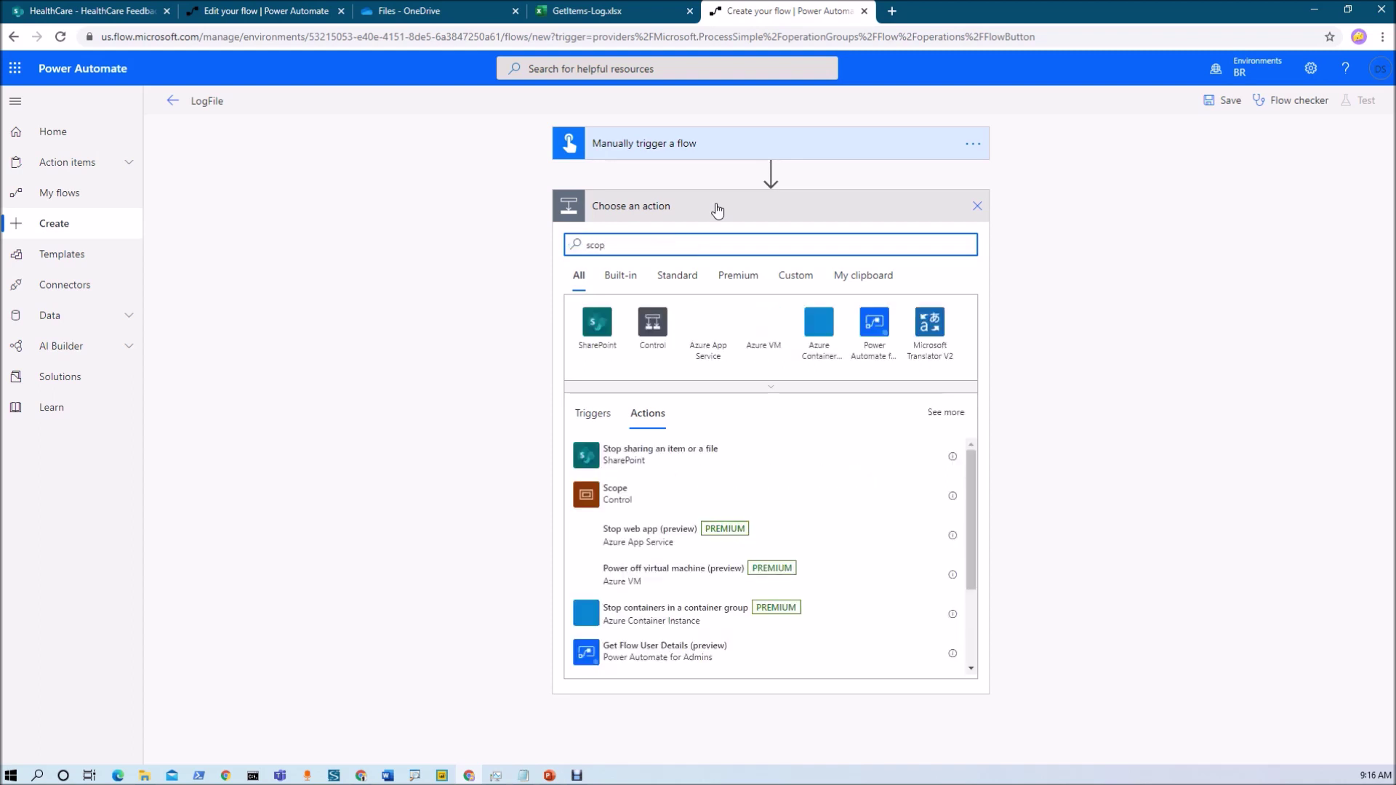
pyautogui.click(614, 507)
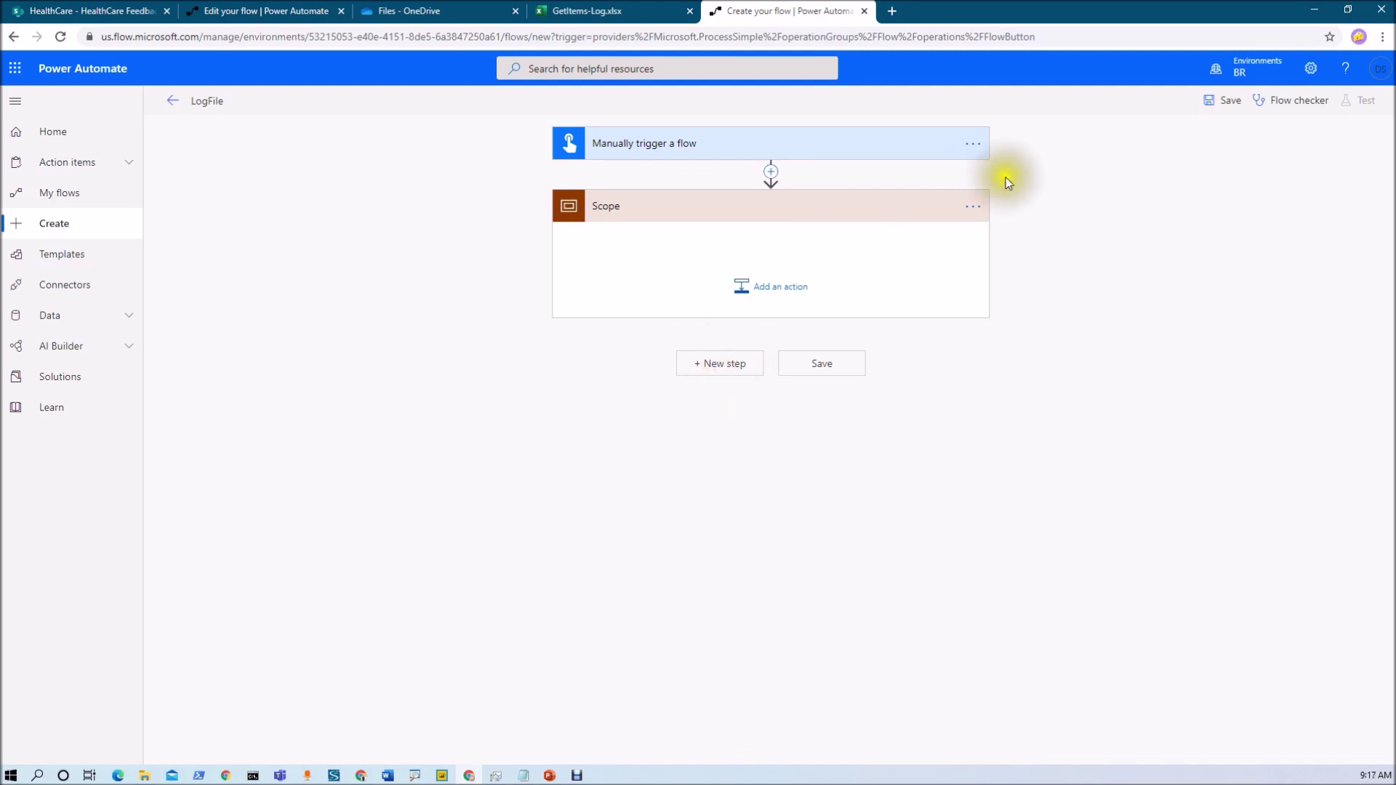
pyautogui.click(973, 206)
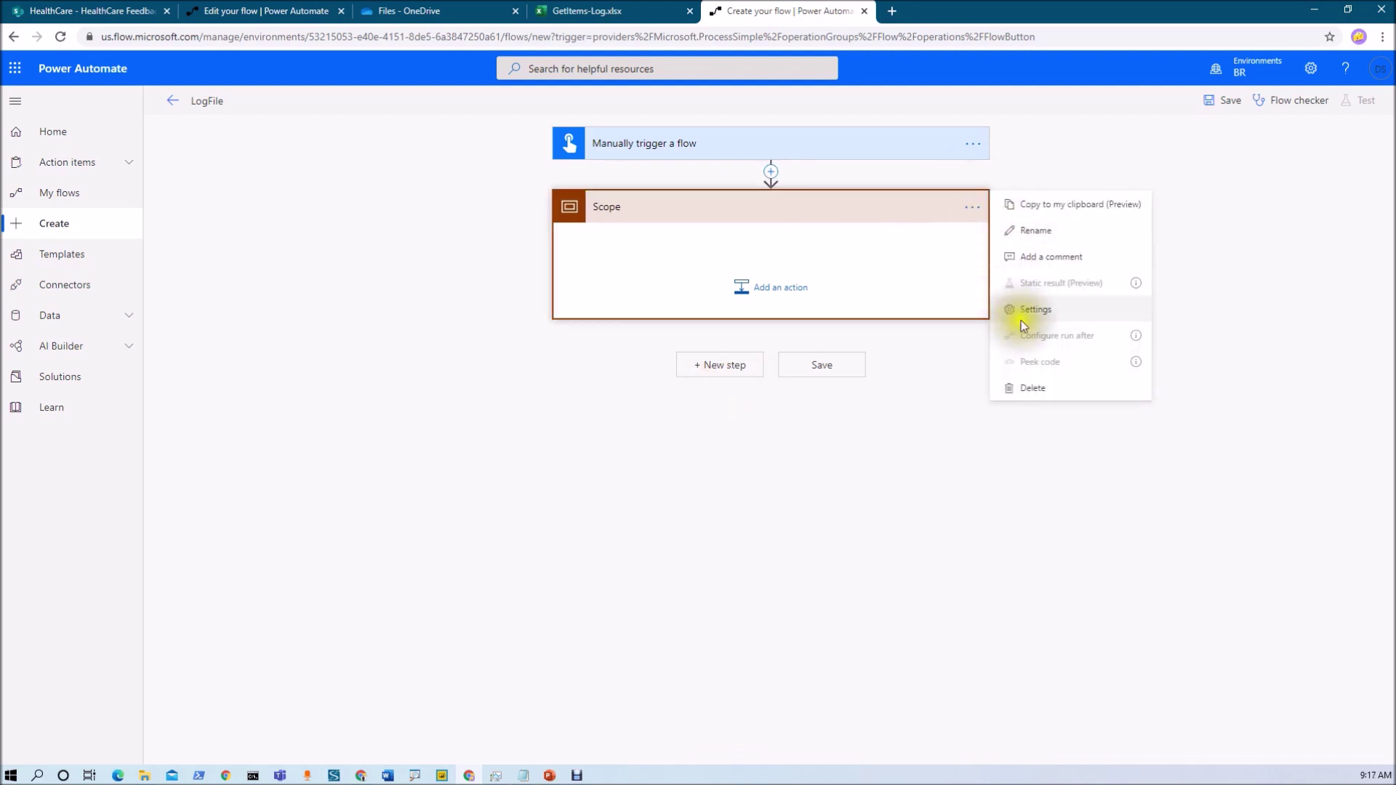
pyautogui.click(1051, 234)
pyautogui.write('Try')
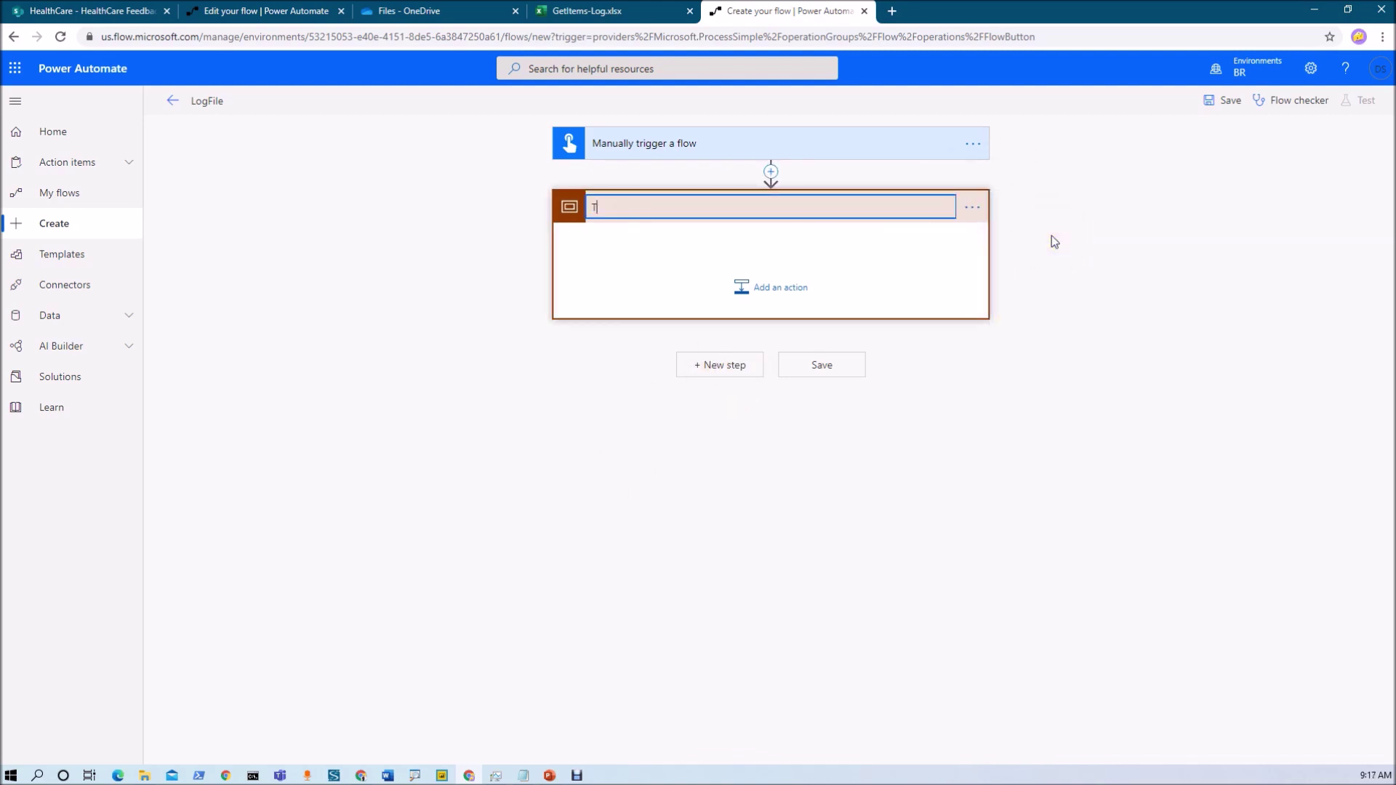
# Add a second Scope action below the Try scope and rename it Catch.
pyautogui.click(724, 367)
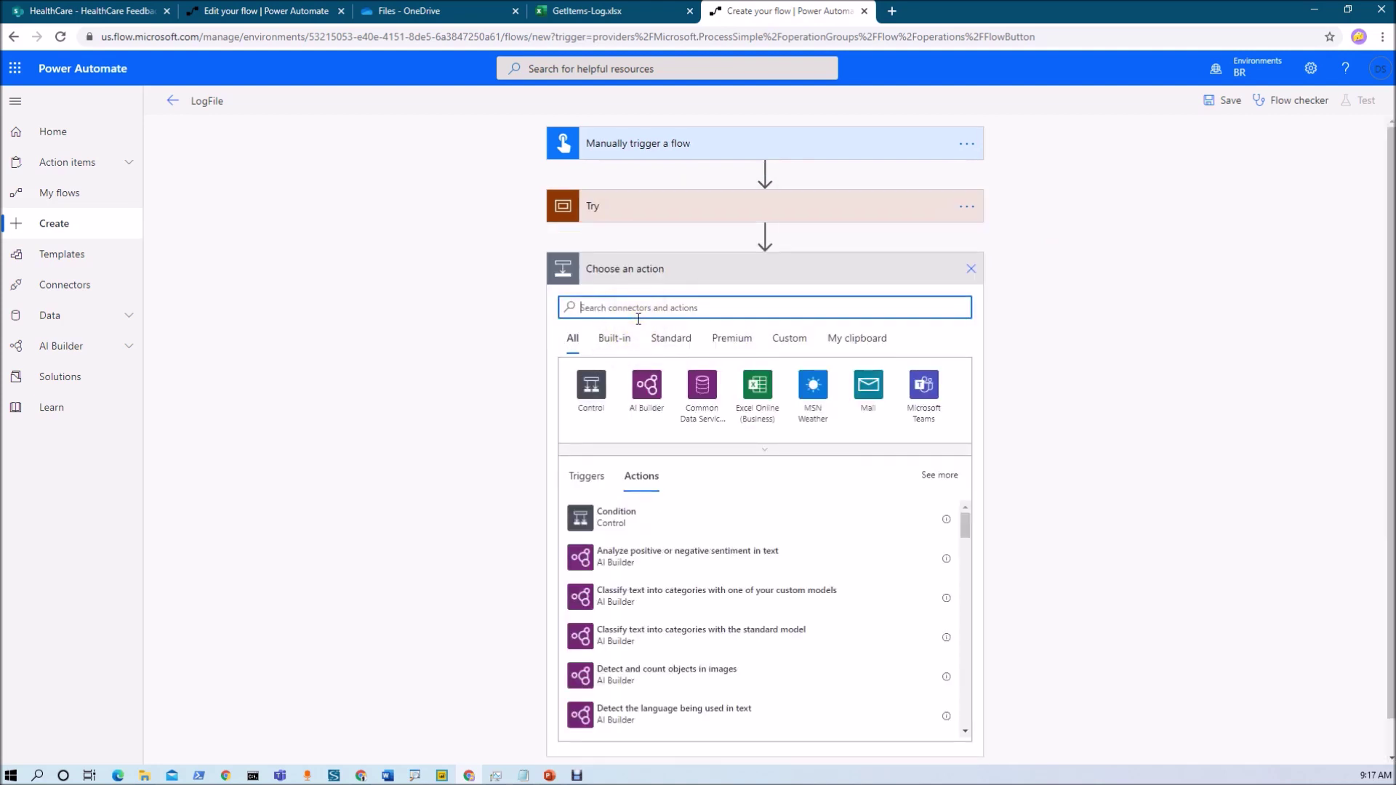
pyautogui.write('scope')
pyautogui.click(590, 480)
pyautogui.click(582, 518)
pyautogui.click(983, 271)
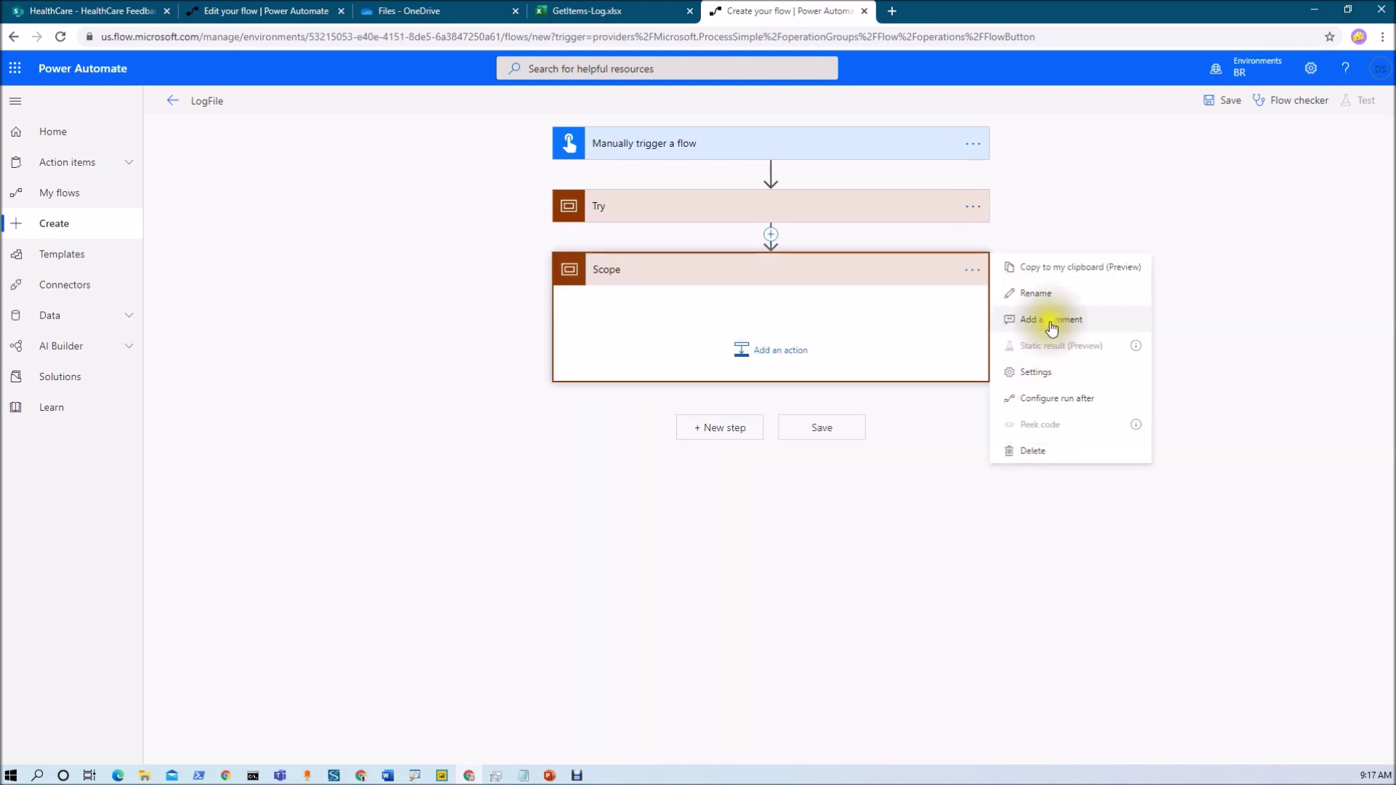
pyautogui.click(1035, 293)
pyautogui.write('CAtch')
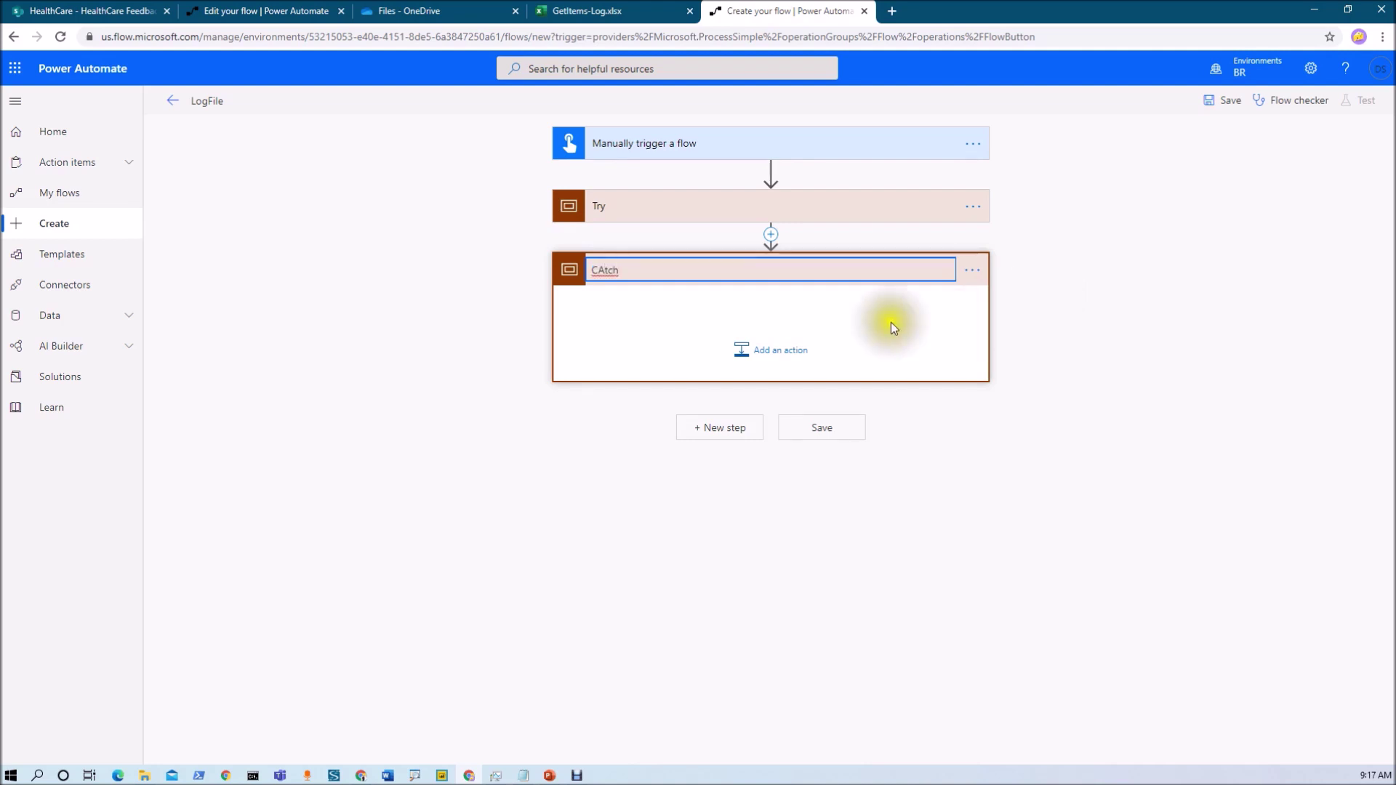
pyautogui.click(605, 273)
pyautogui.press('BackSpace')
pyautogui.write('a')
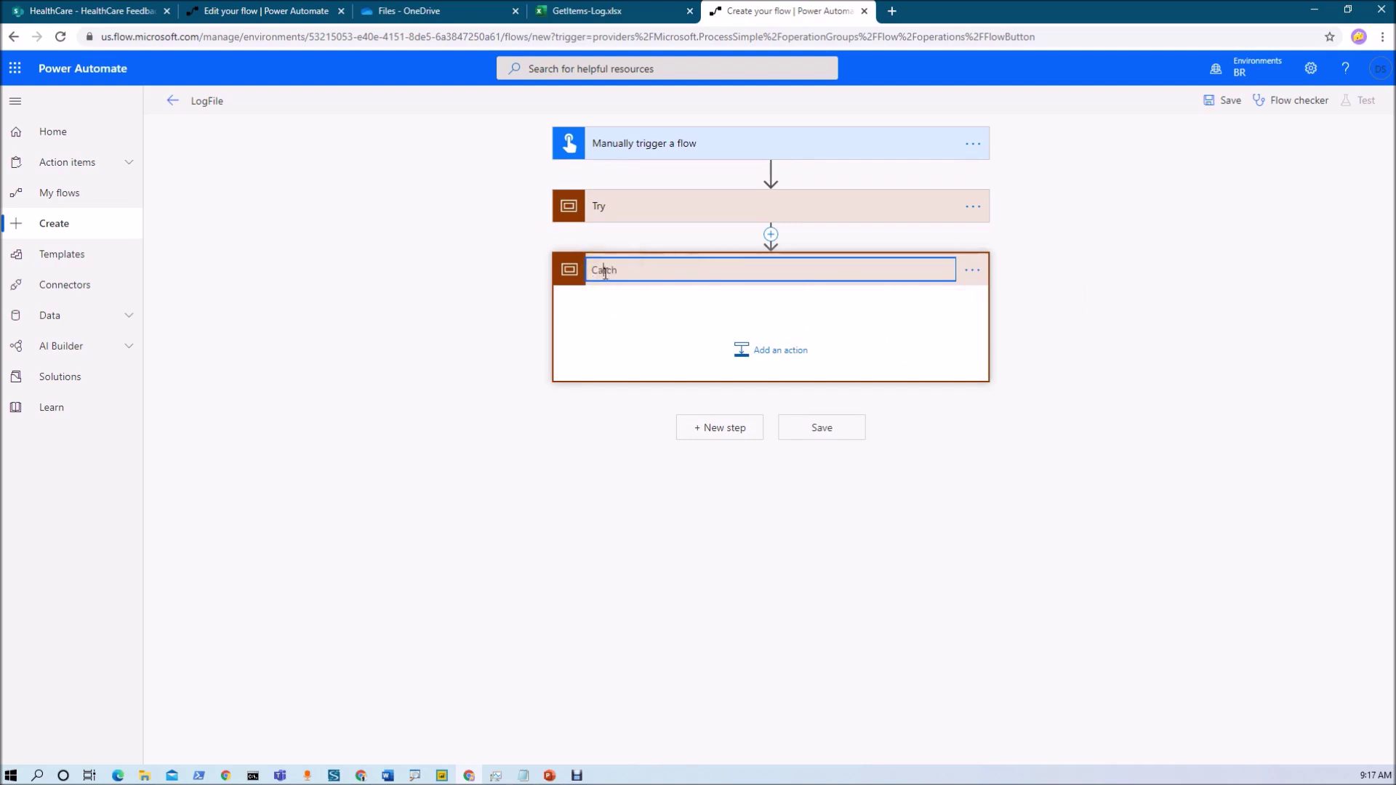
# Add a third Scope action below the Catch scope and rename it Fianlly.
pyautogui.click(749, 429)
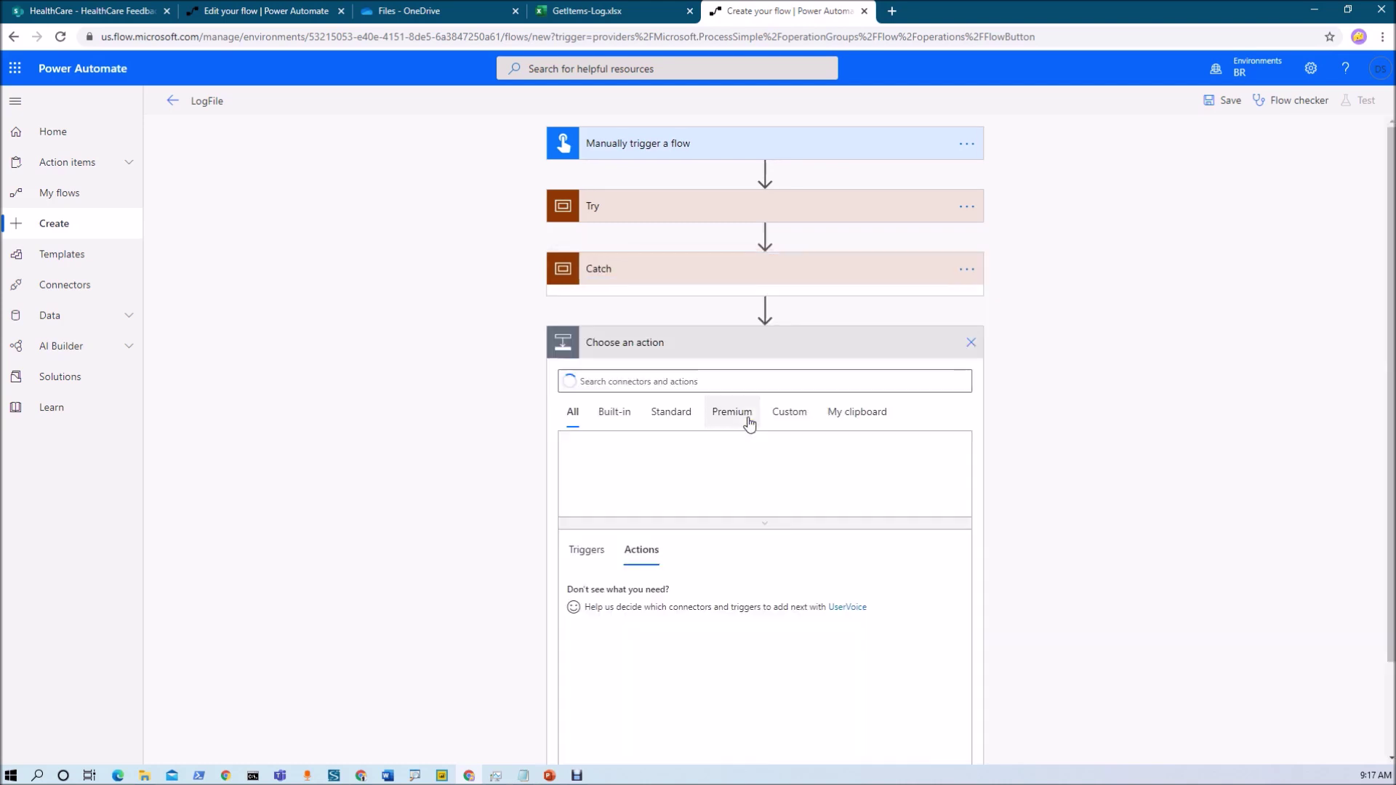
pyautogui.write('scope')
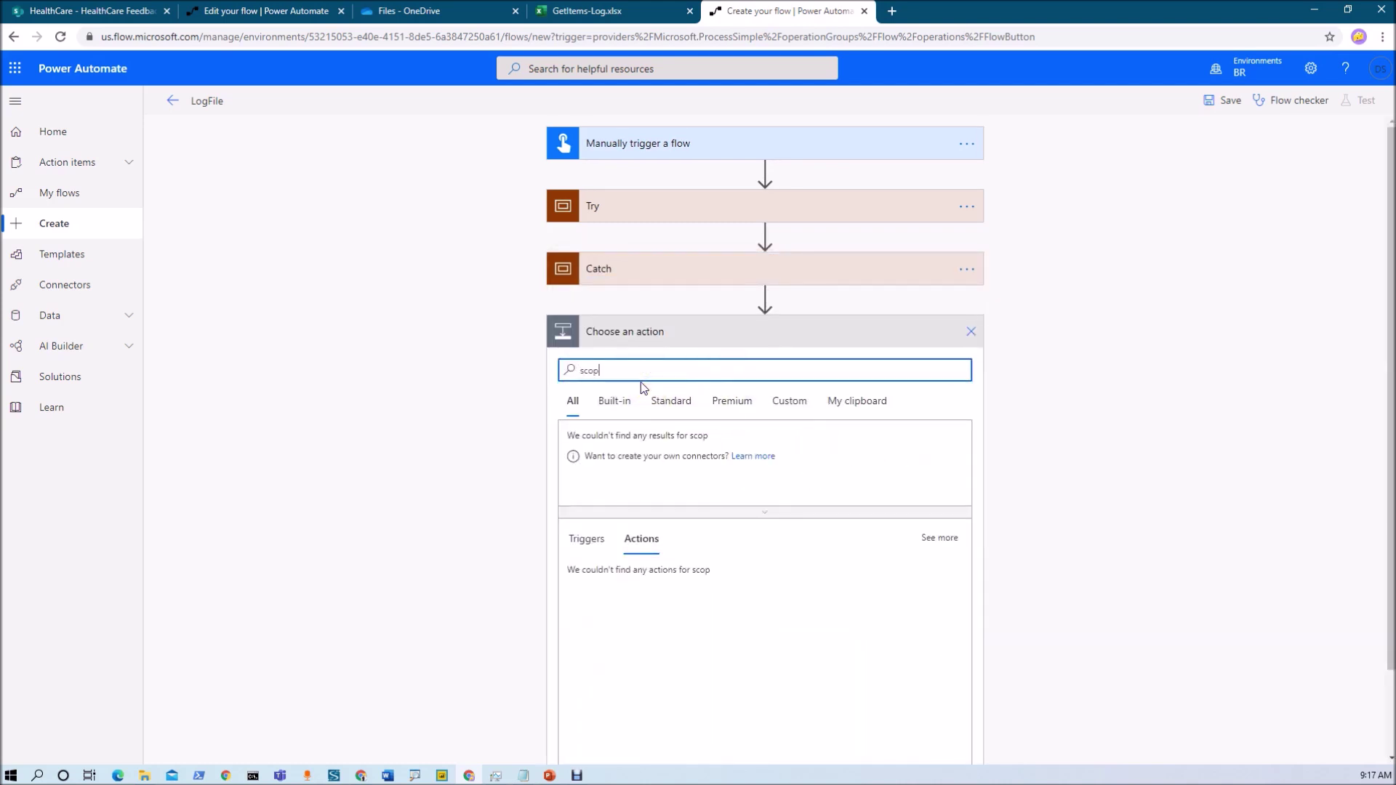
pyautogui.click(609, 579)
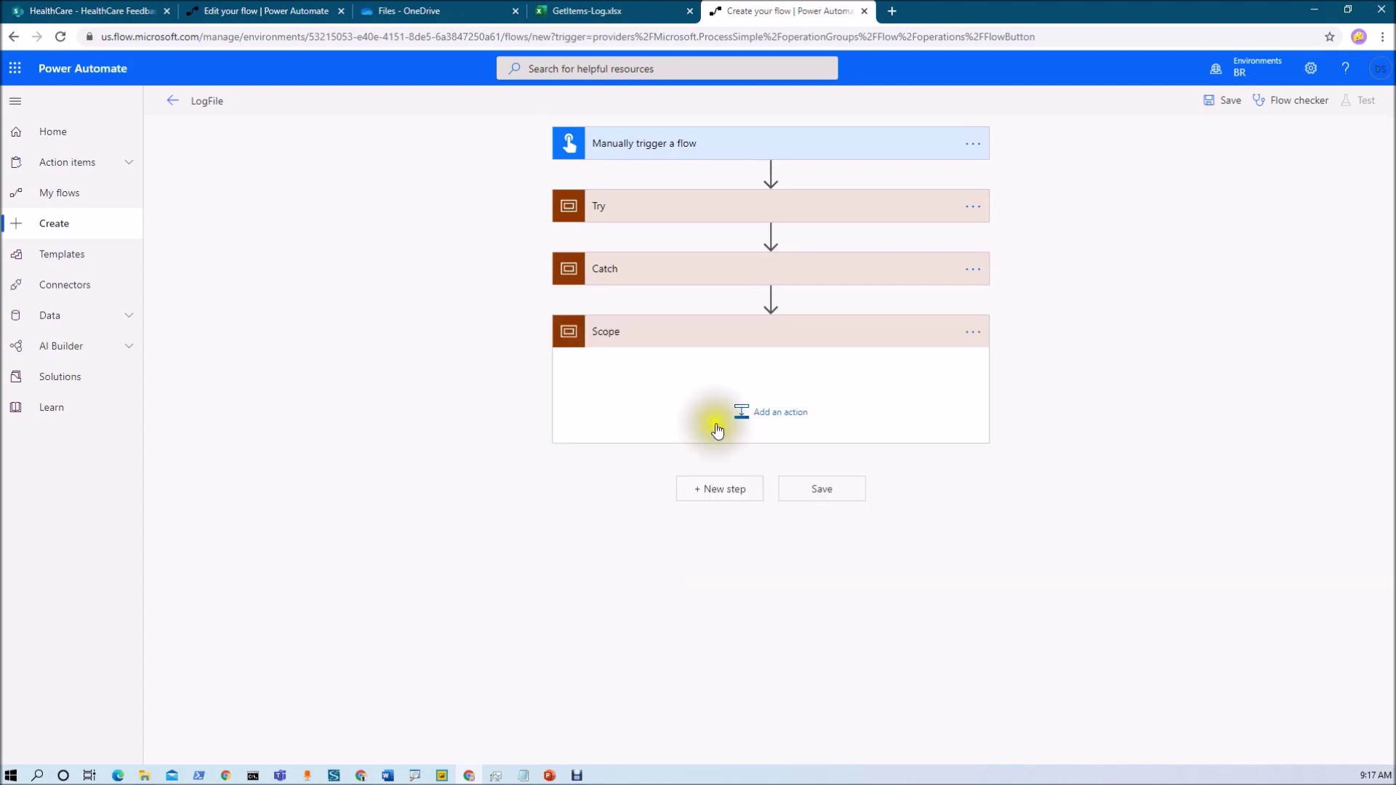
pyautogui.click(973, 332)
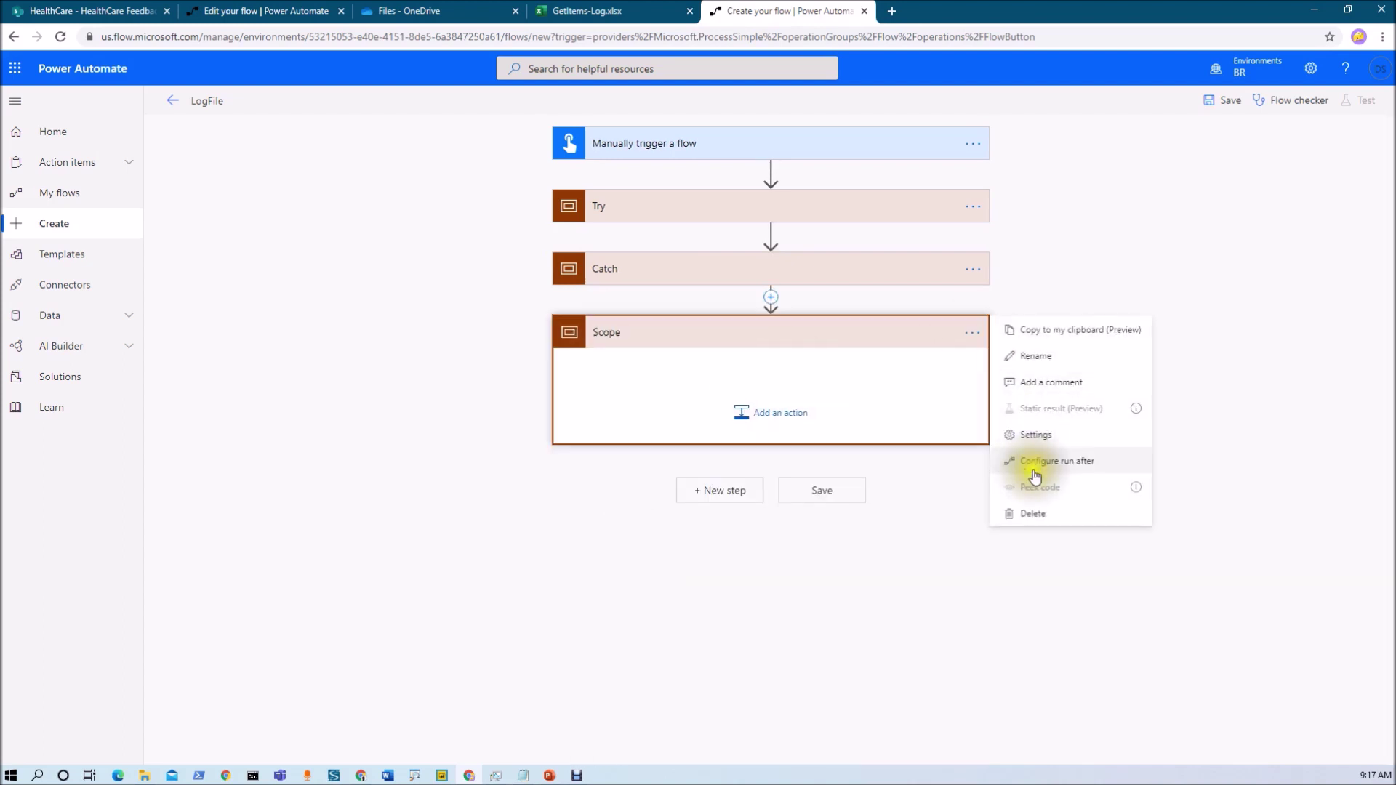
pyautogui.click(1045, 367)
pyautogui.write('Fianlly')
pyautogui.click(1060, 360)
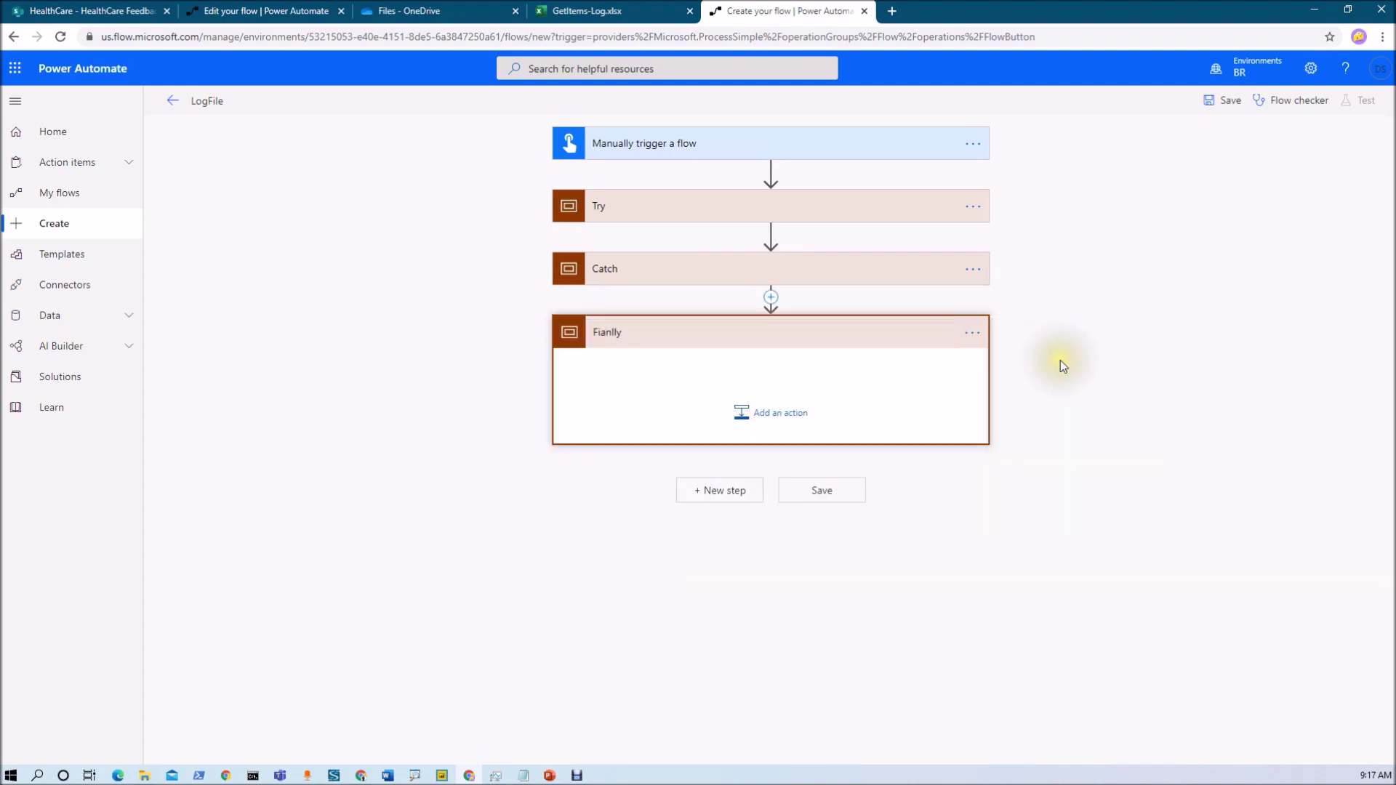
# Add the SharePoint Get item action inside the Try scope.
pyautogui.click(779, 209)
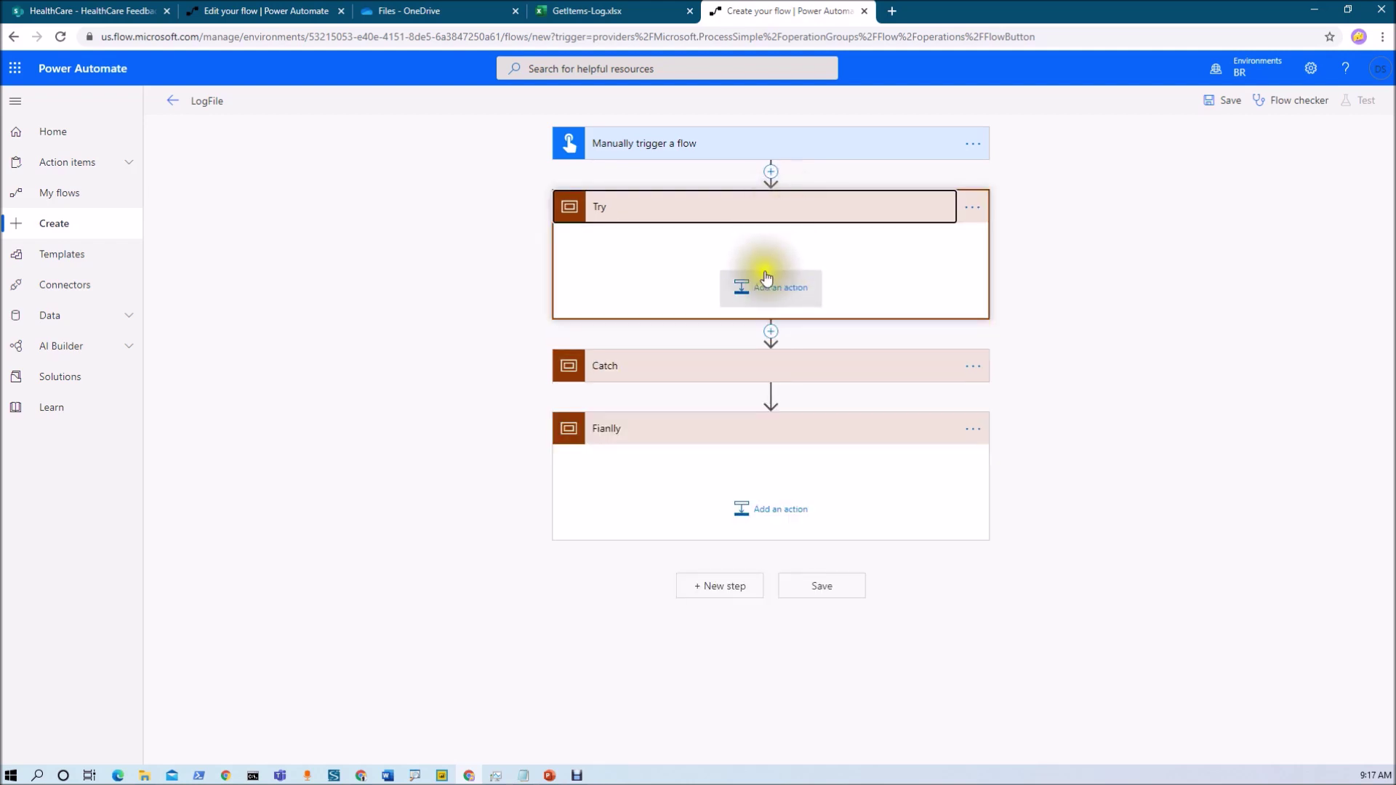
pyautogui.click(757, 286)
pyautogui.click(711, 303)
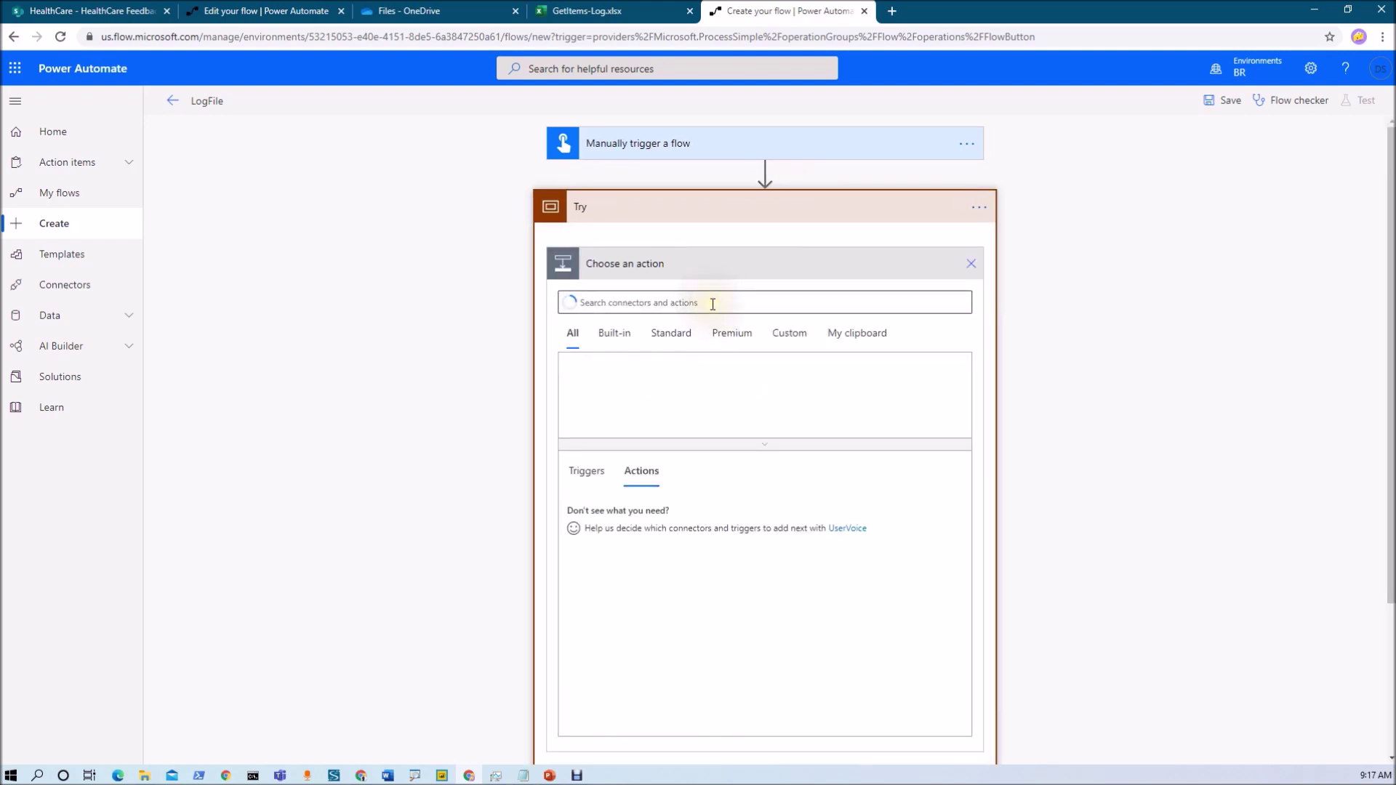
pyautogui.write('get ')
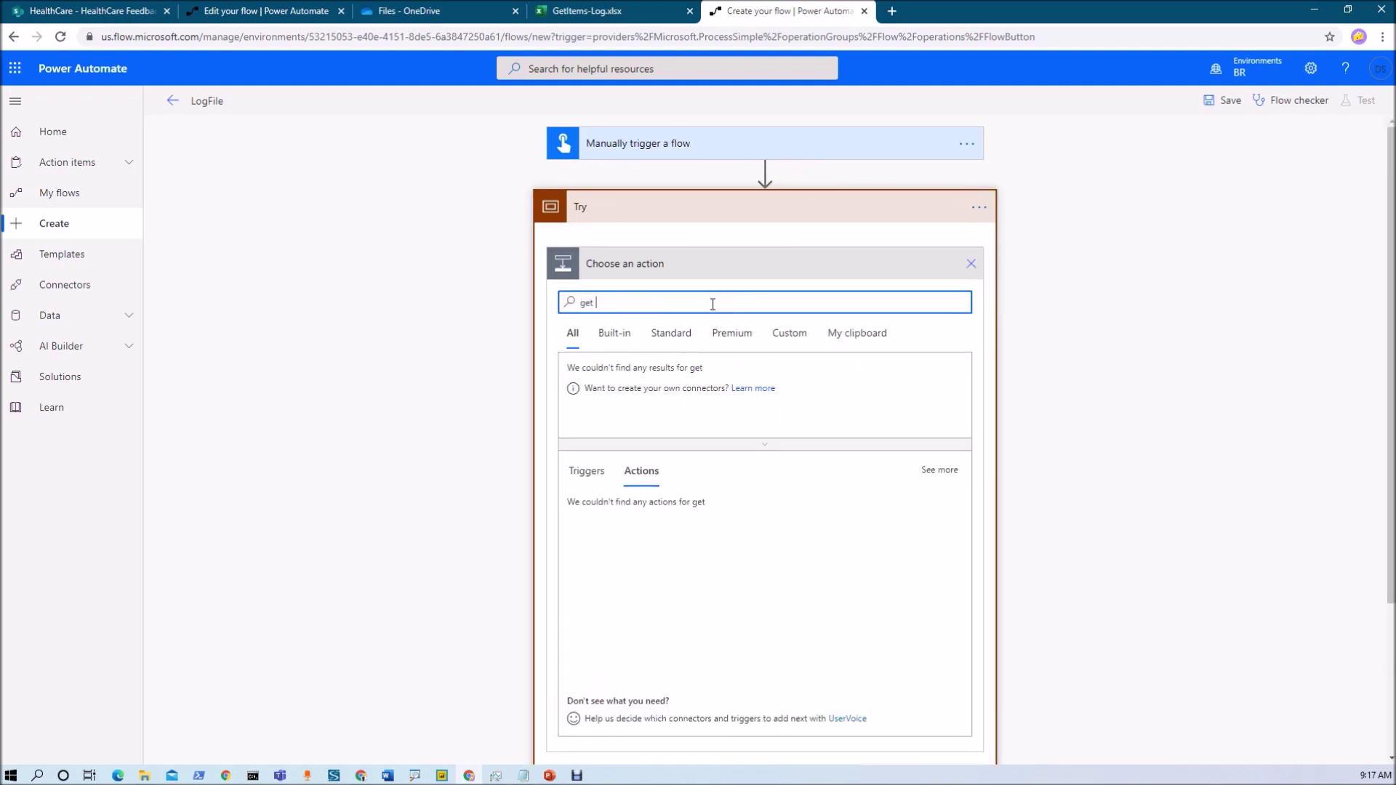
pyautogui.write('item')
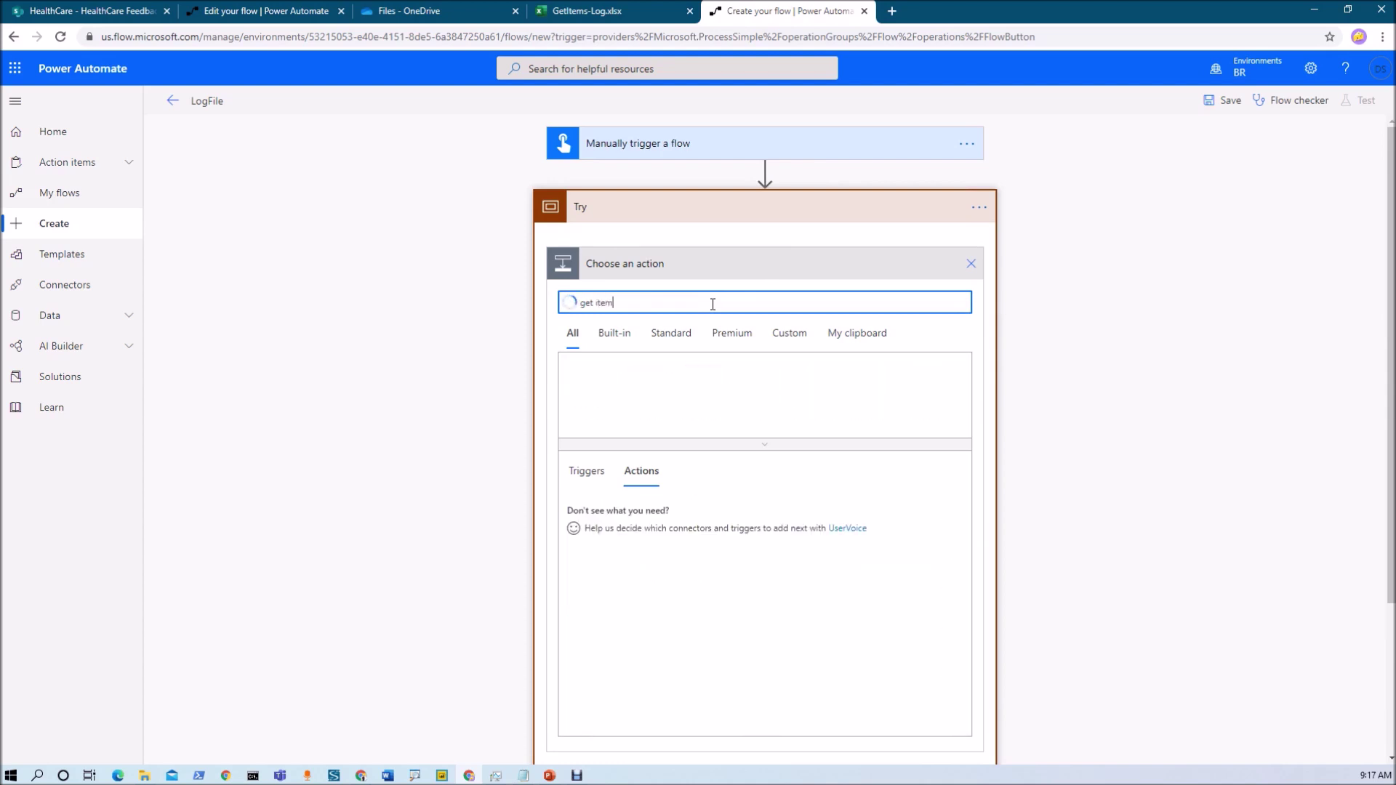
pyautogui.click(645, 561)
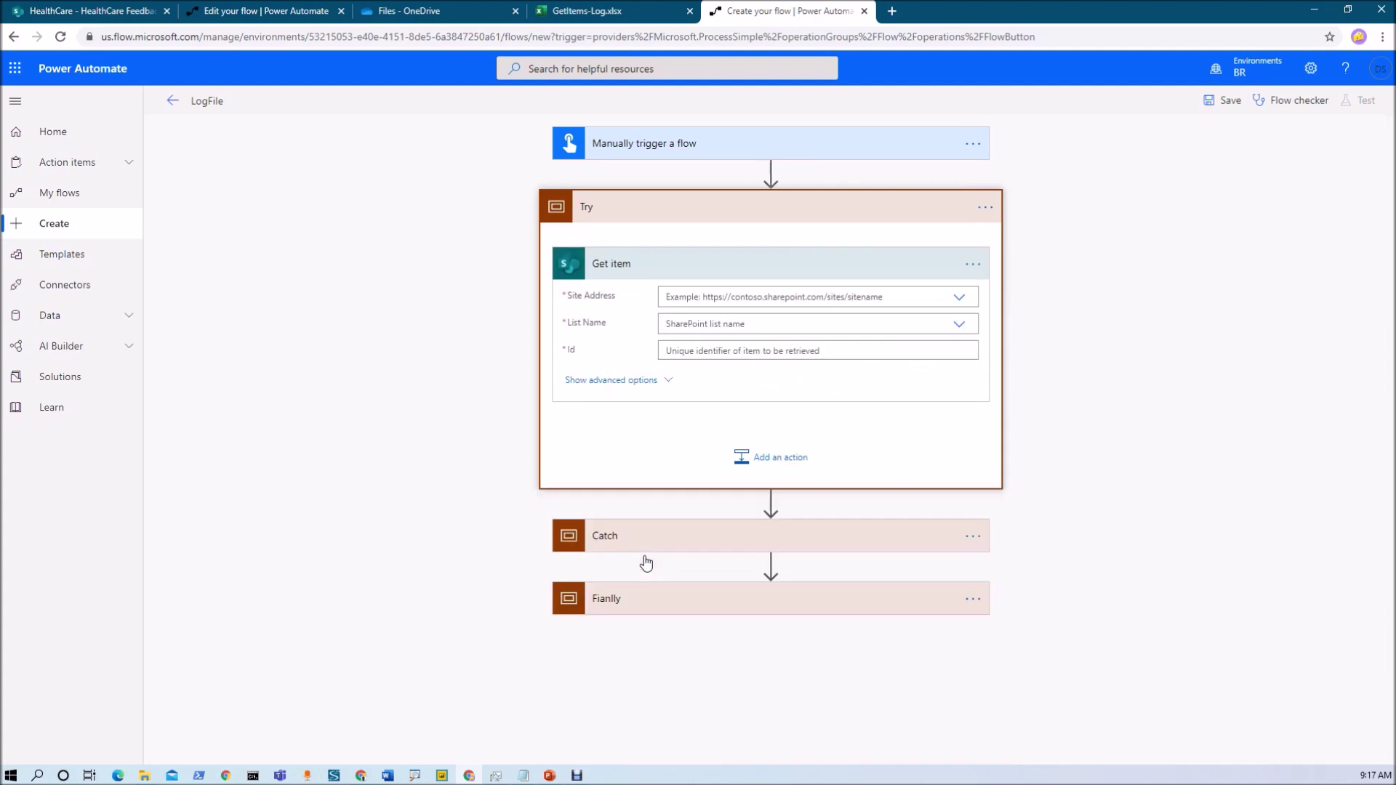
# Set the Get item action's site address to the HealthCare site and its list name to HealthCare Feedback.
pyautogui.click(757, 299)
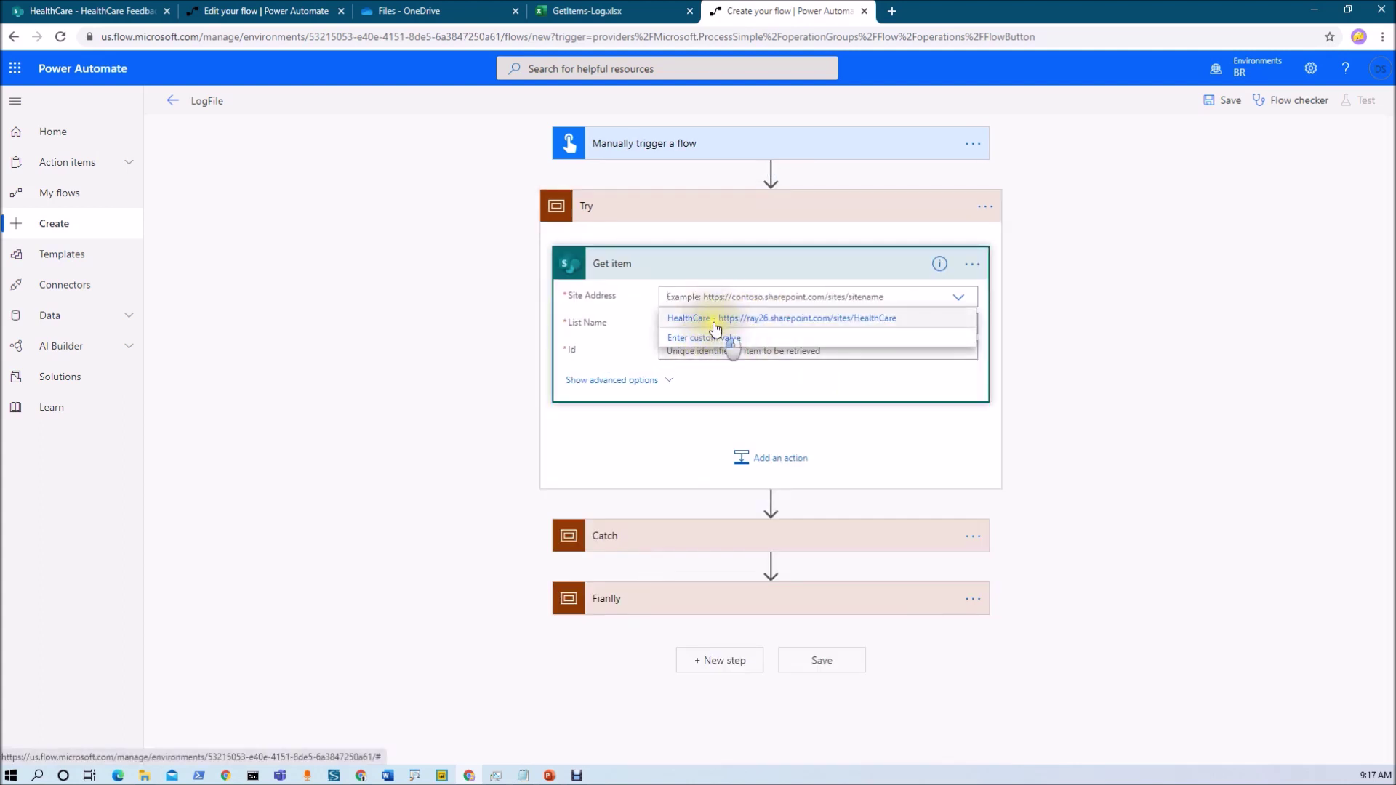
pyautogui.click(715, 318)
pyautogui.click(709, 325)
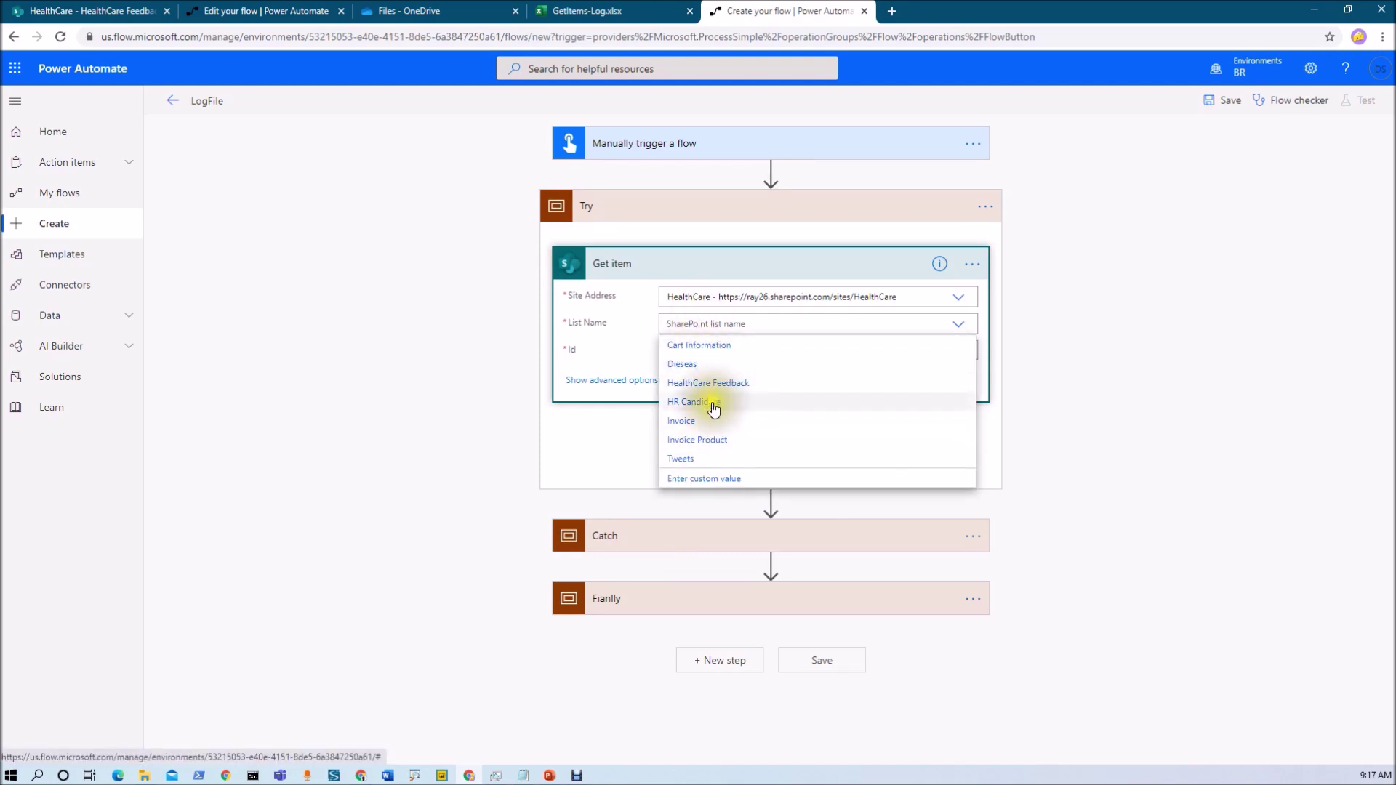
pyautogui.click(717, 382)
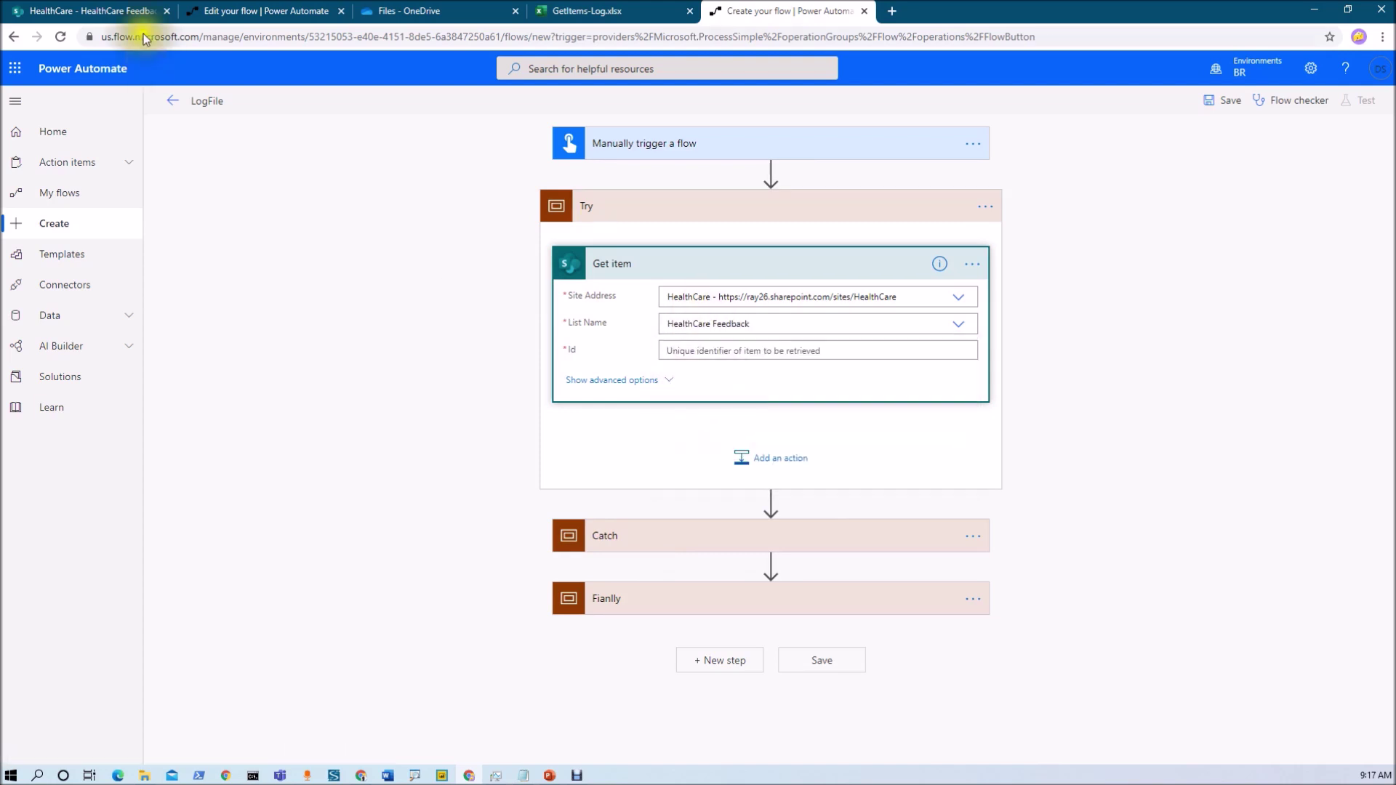
# Check the item IDs in the HealthCare Feedback SharePoint list and set the Get item action's Id to 5.
pyautogui.click(132, 12)
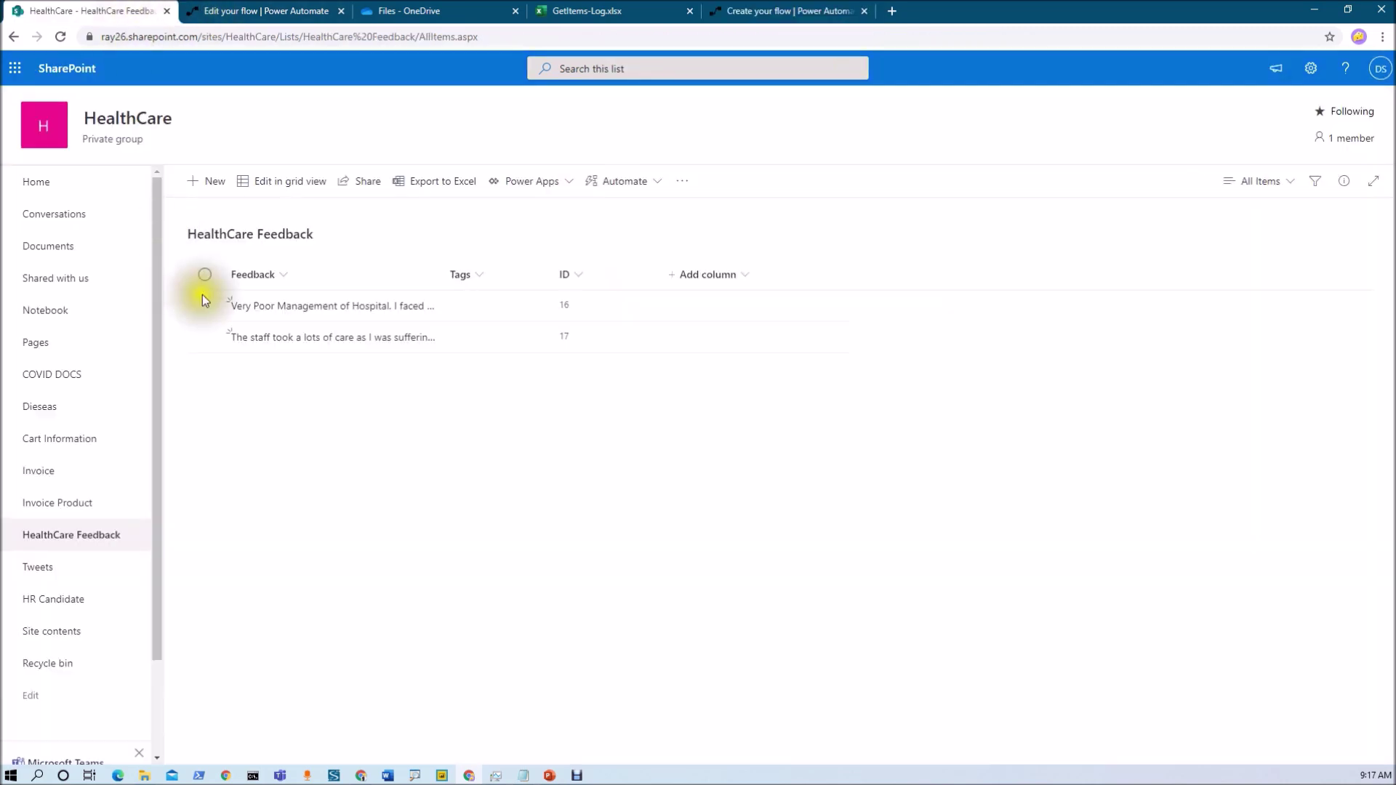
pyautogui.click(778, 10)
pyautogui.click(703, 352)
pyautogui.write('5')
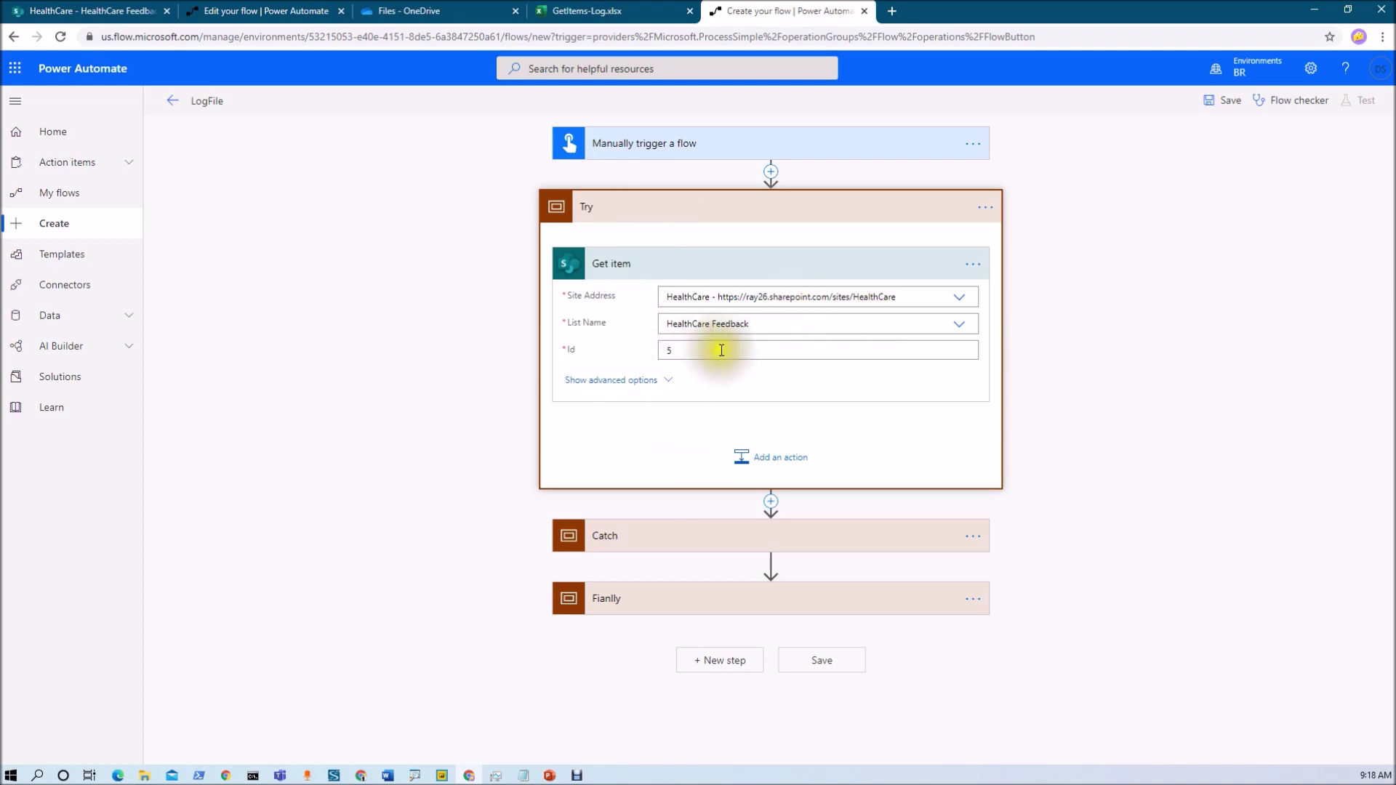
# Add the previously copied Send an email (V2) action inside the Catch scope.
pyautogui.click(722, 547)
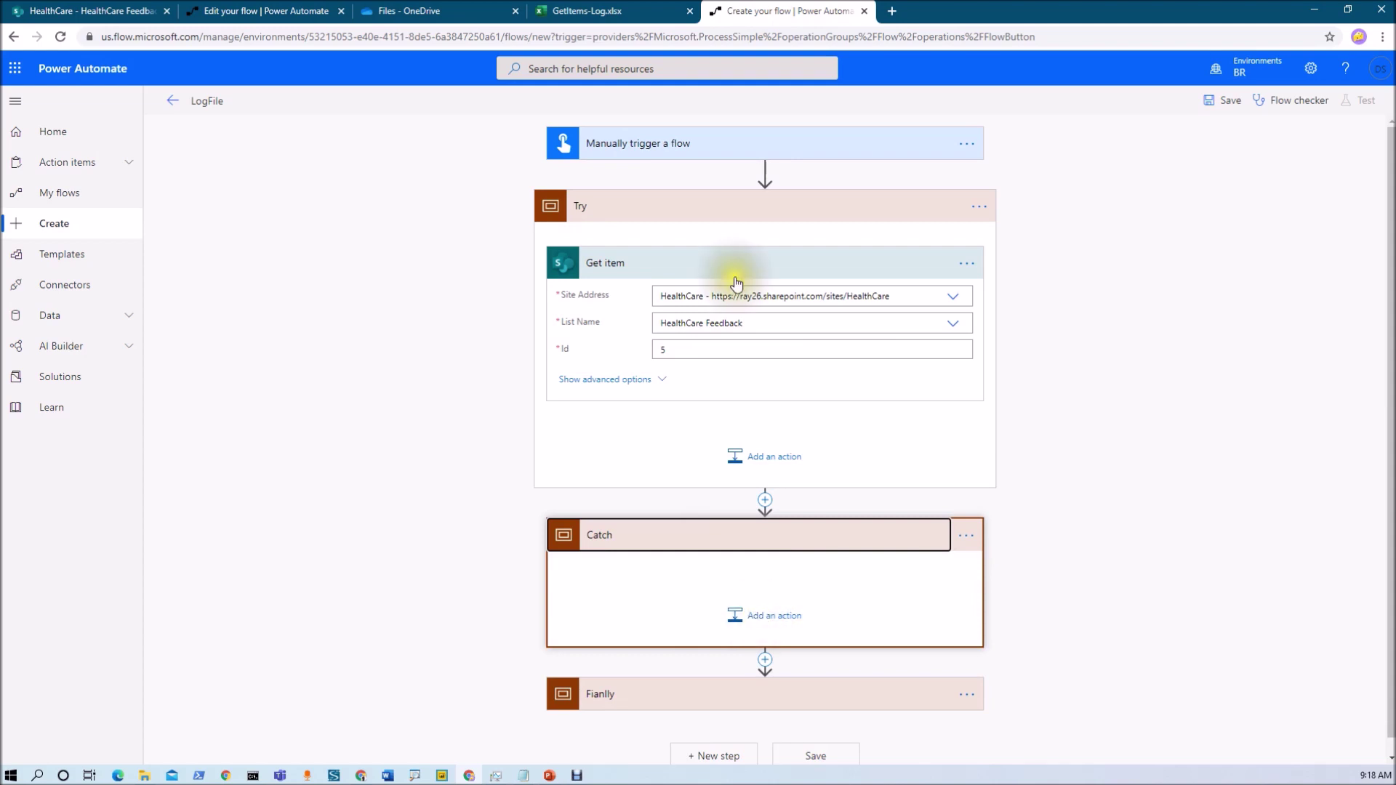
pyautogui.click(787, 618)
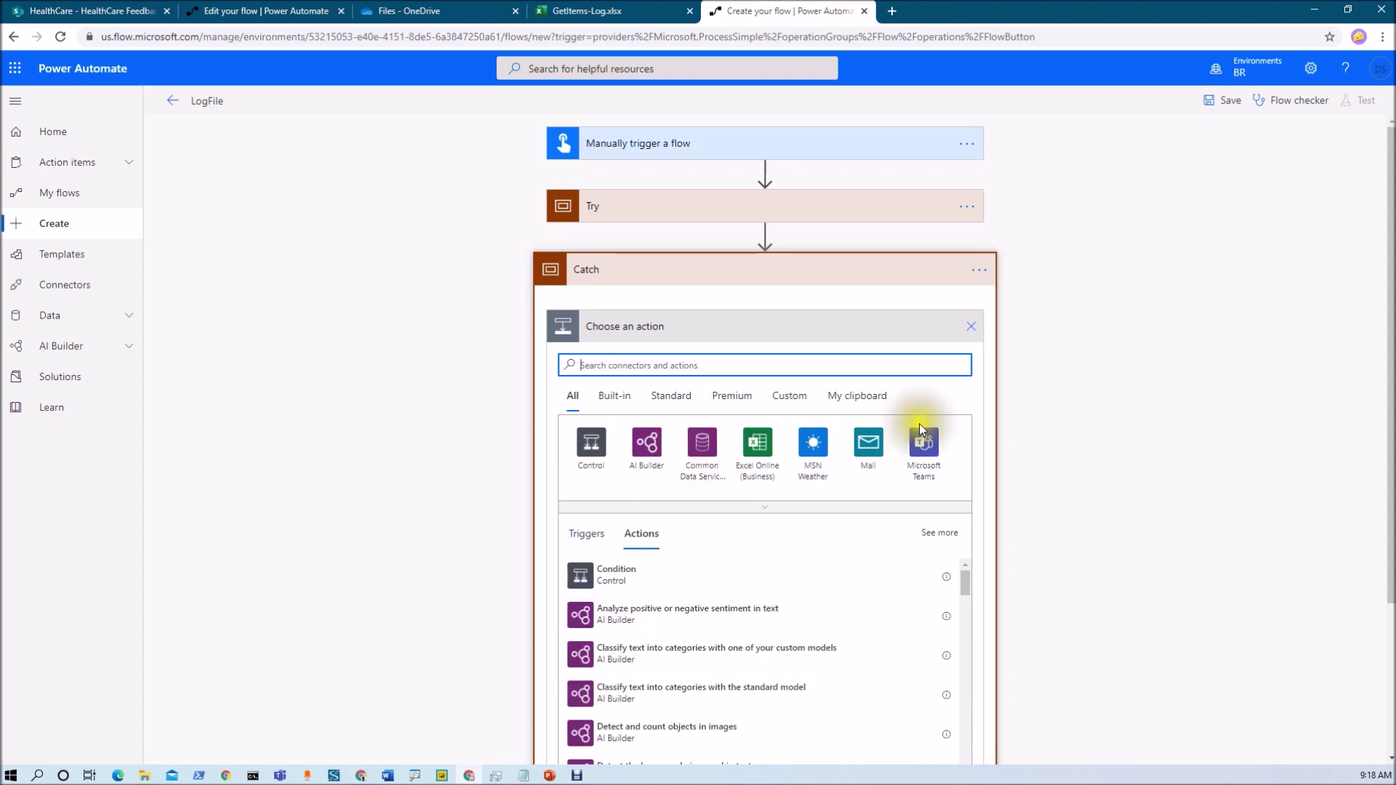
pyautogui.click(860, 399)
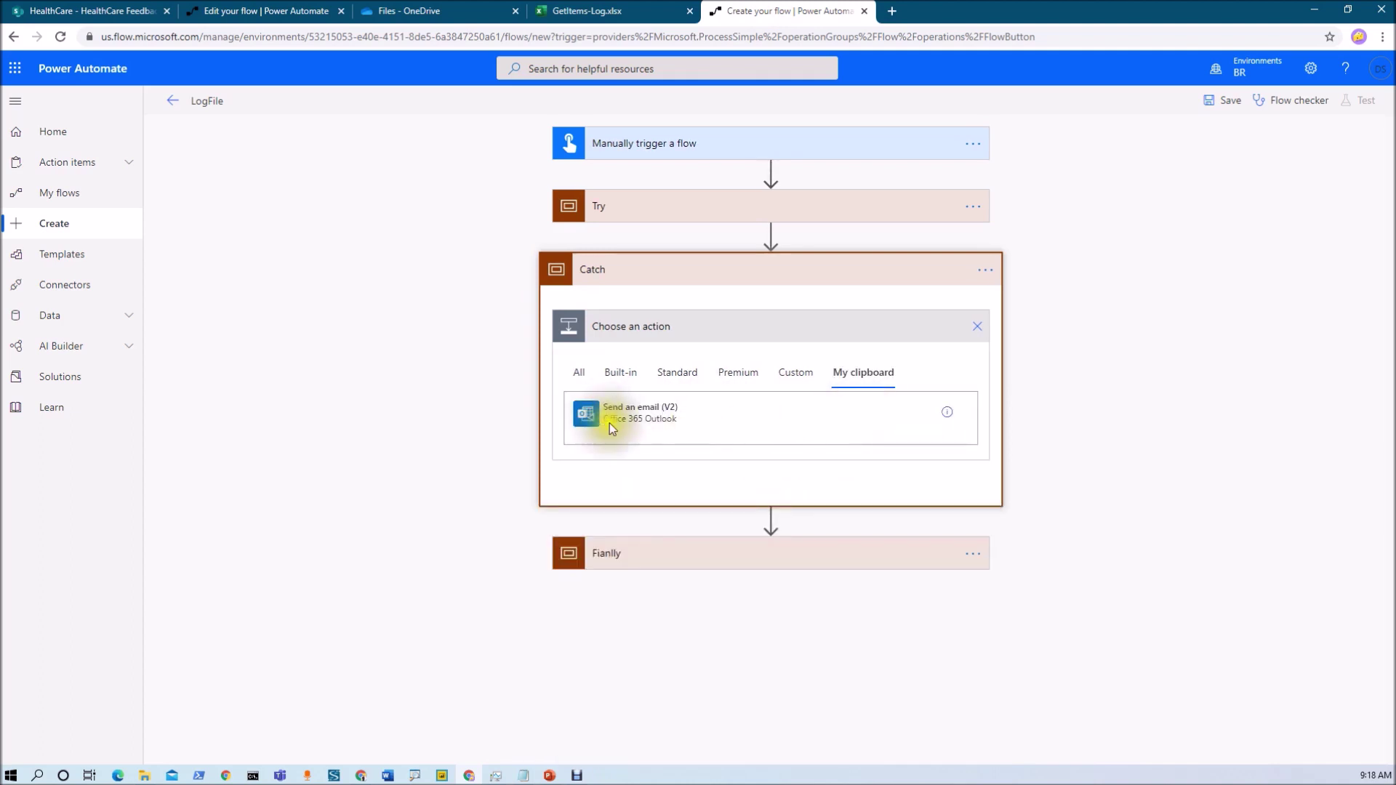
pyautogui.click(609, 423)
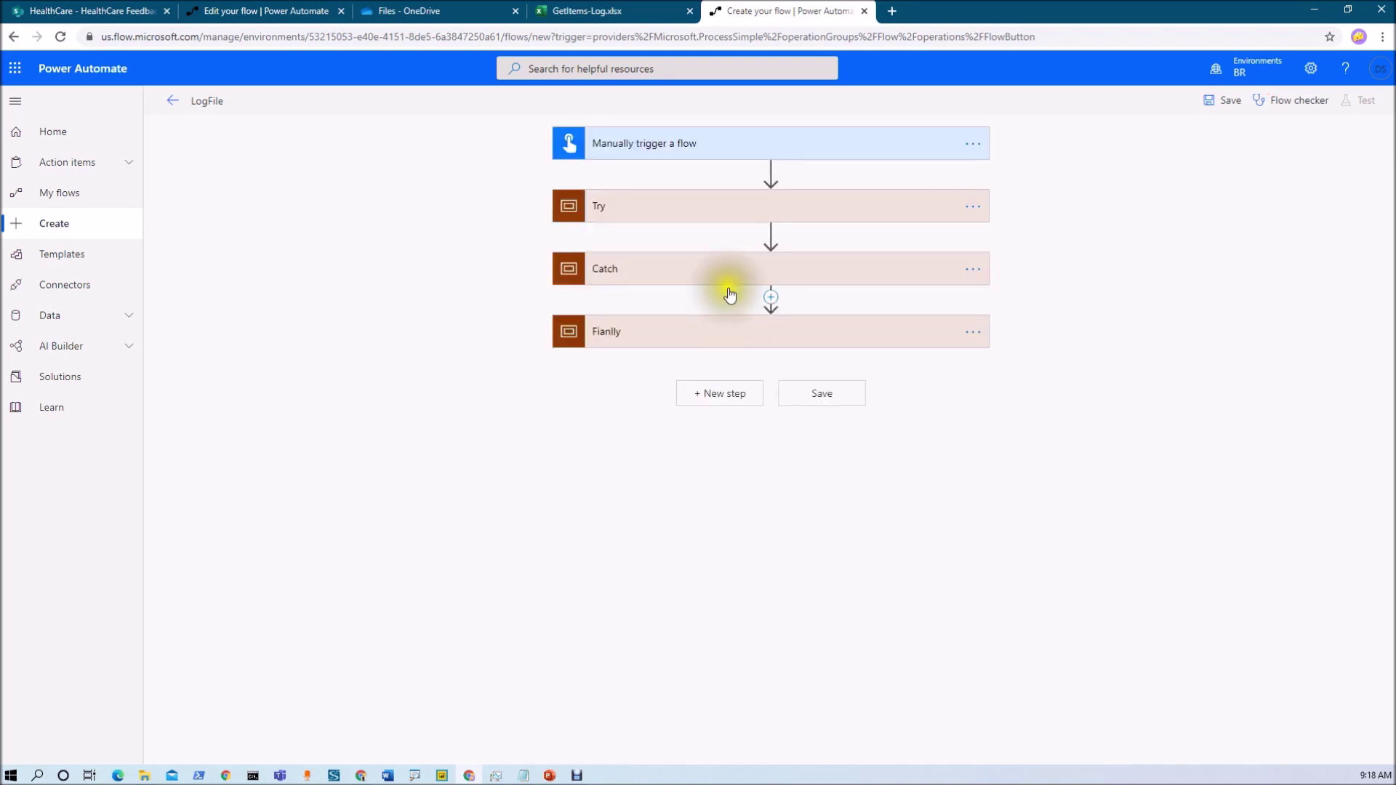
# Review the Get item settings in the Try scope and the email's recipient, subject and body in the Catch scope.
pyautogui.click(736, 281)
pyautogui.click(722, 218)
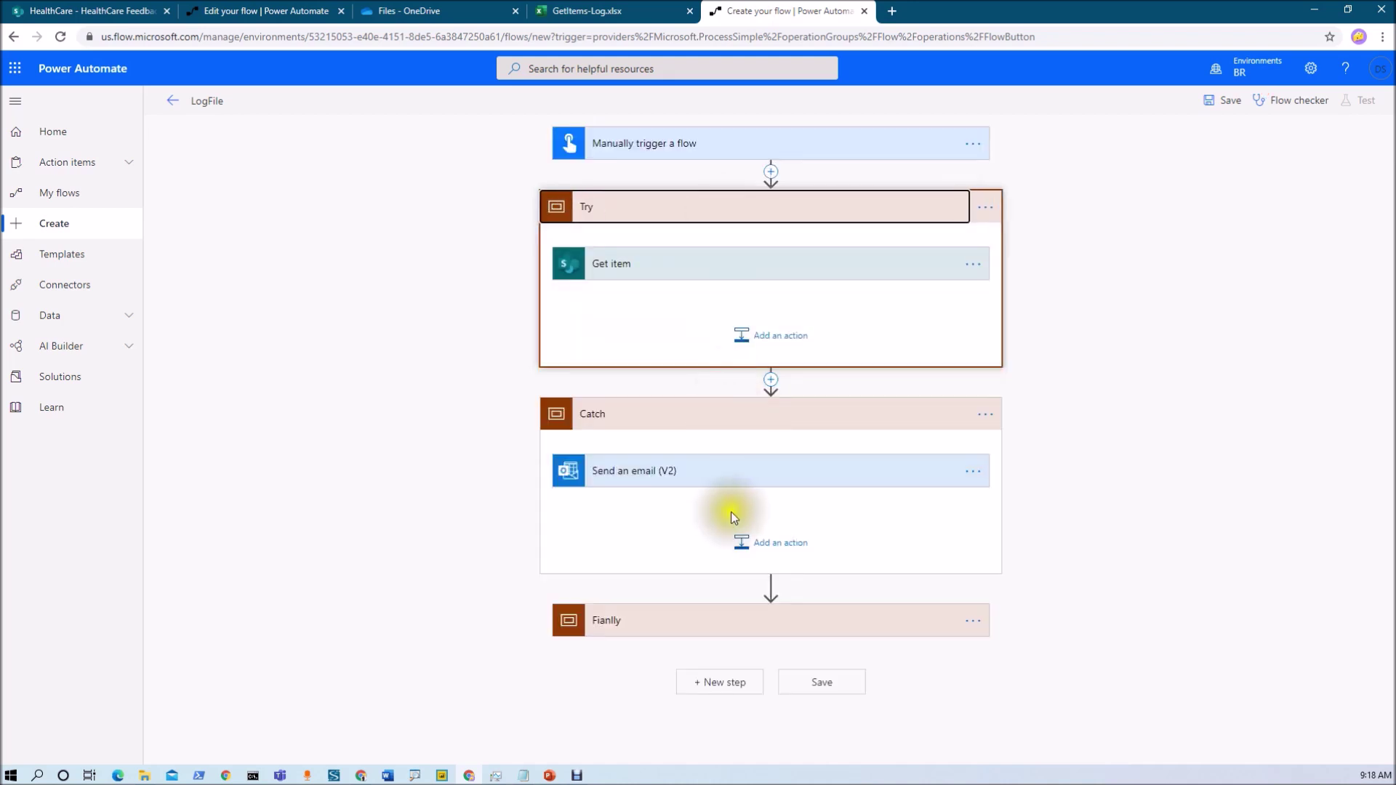
pyautogui.click(731, 490)
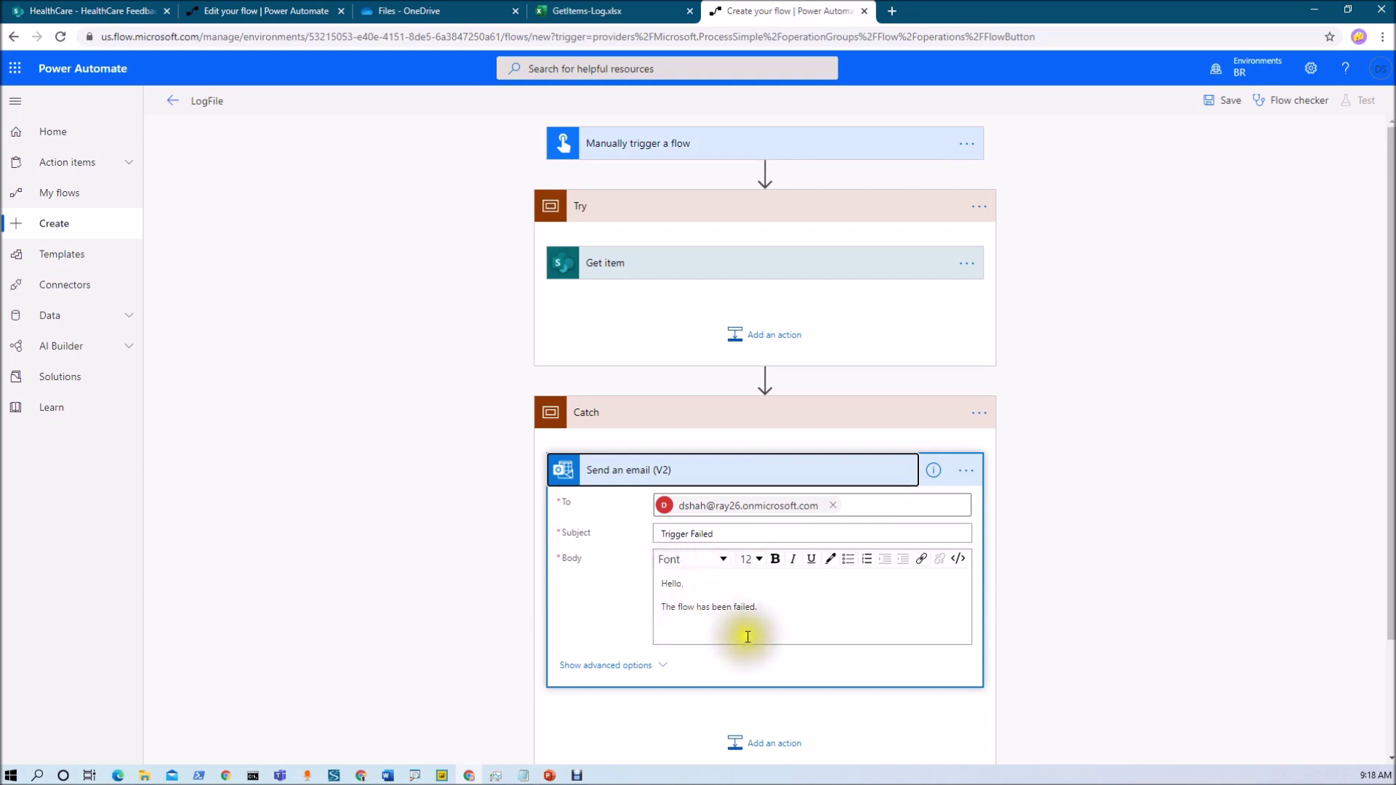
pyautogui.scroll(-3, 751, 636)
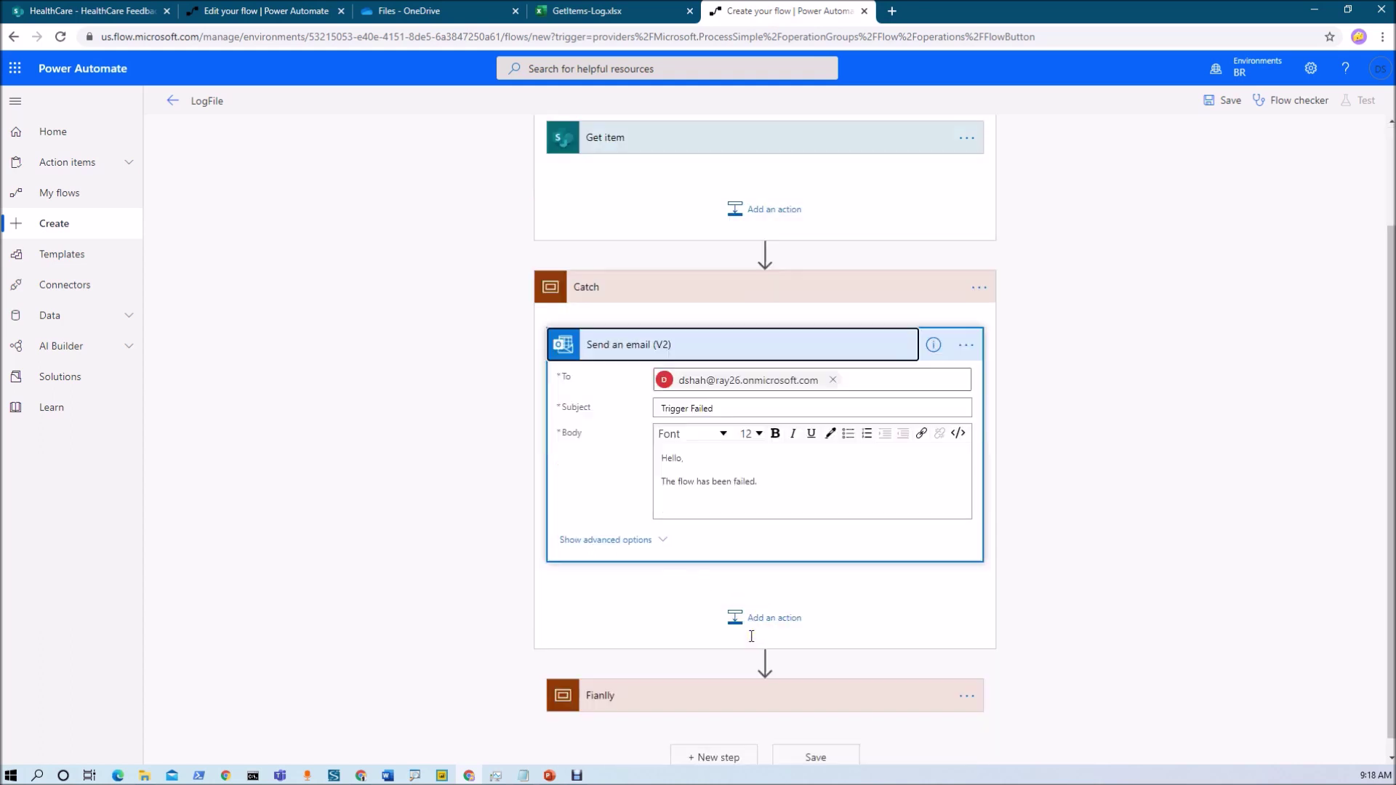
pyautogui.scroll(3, 725, 601)
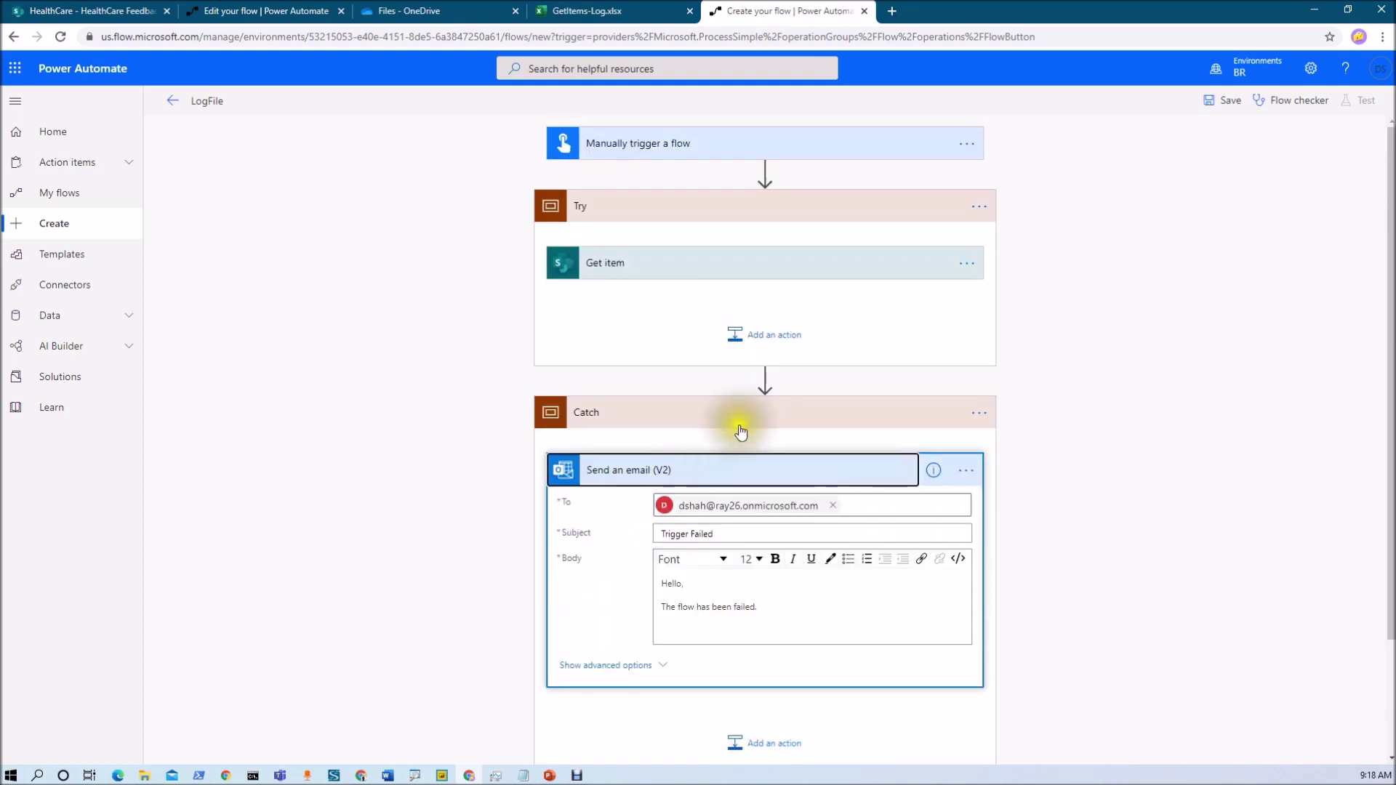
pyautogui.scroll(-1, 763, 669)
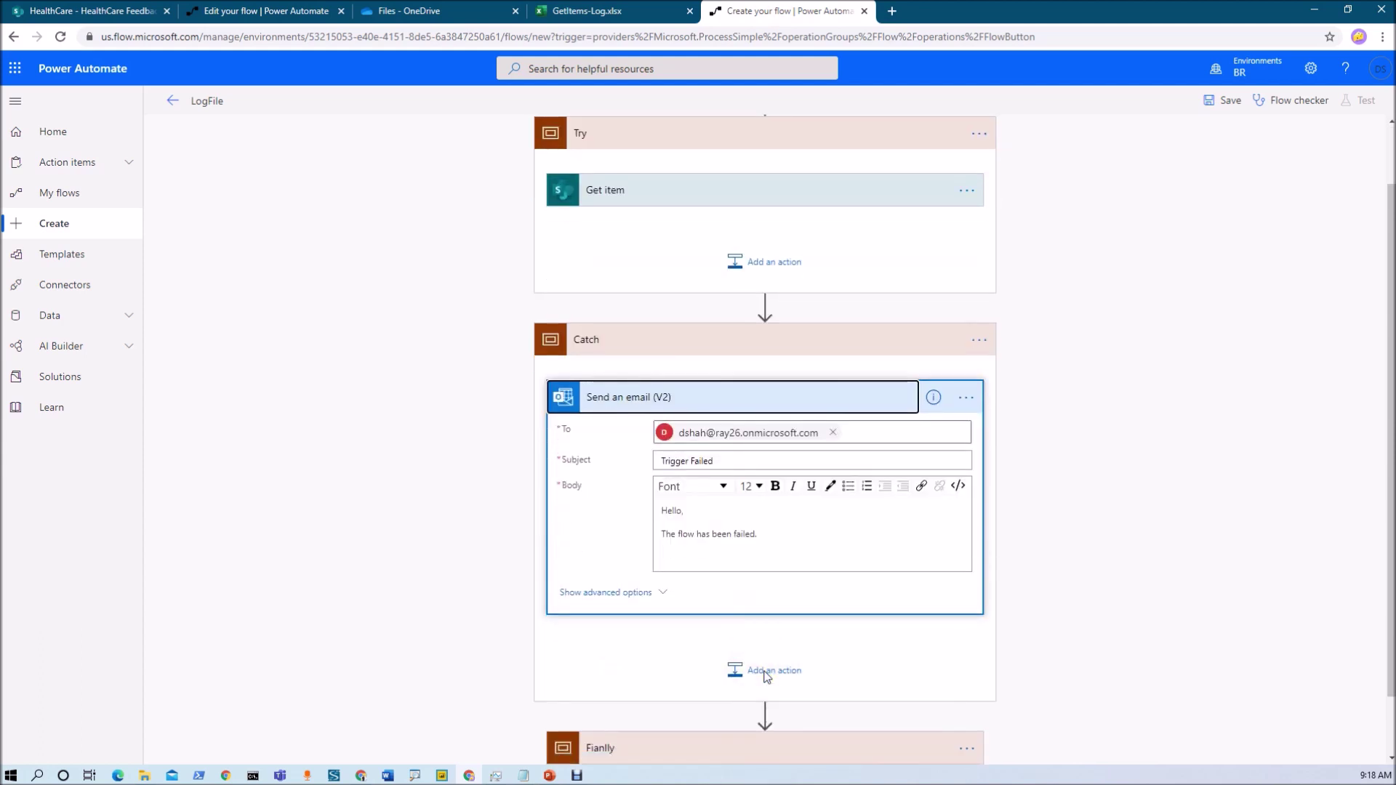
pyautogui.scroll(1, 705, 371)
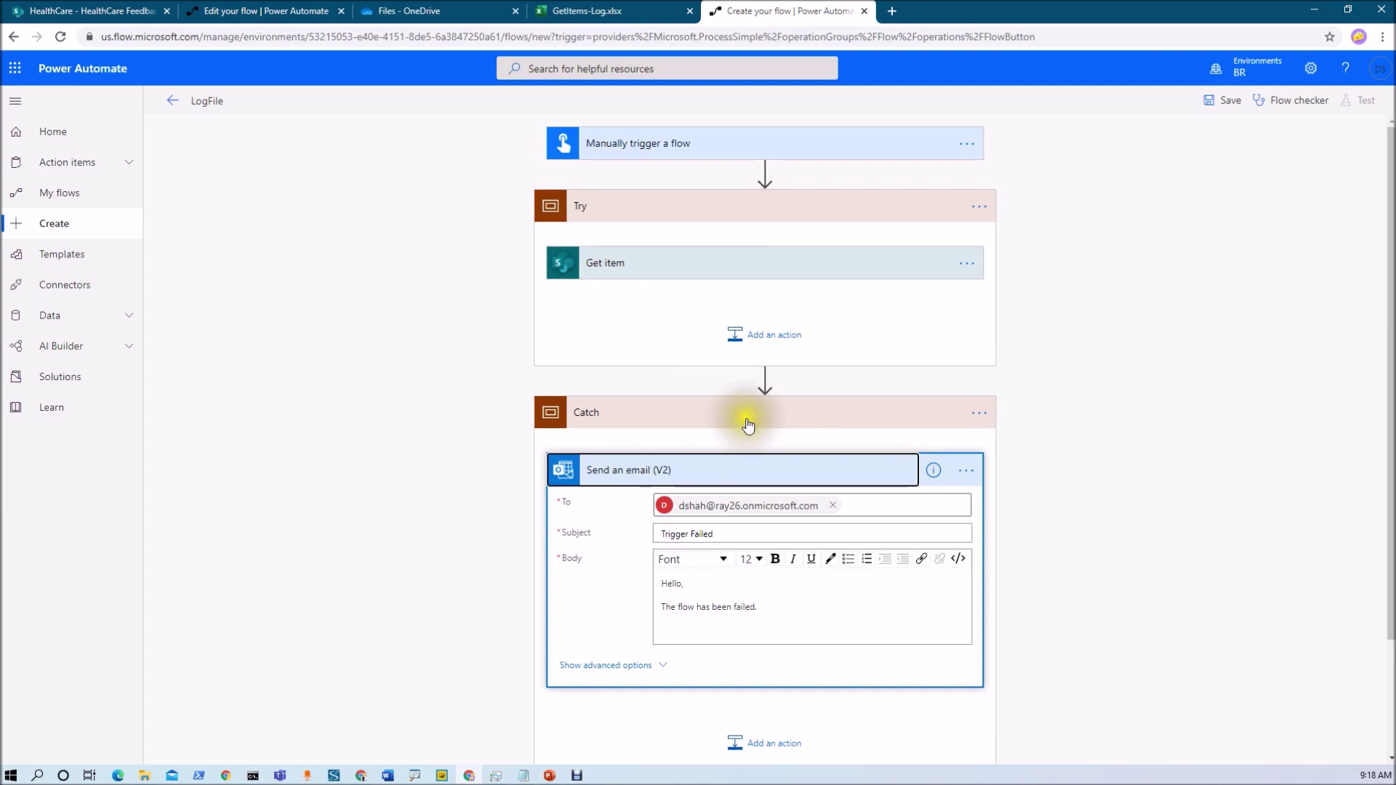
pyautogui.click(728, 263)
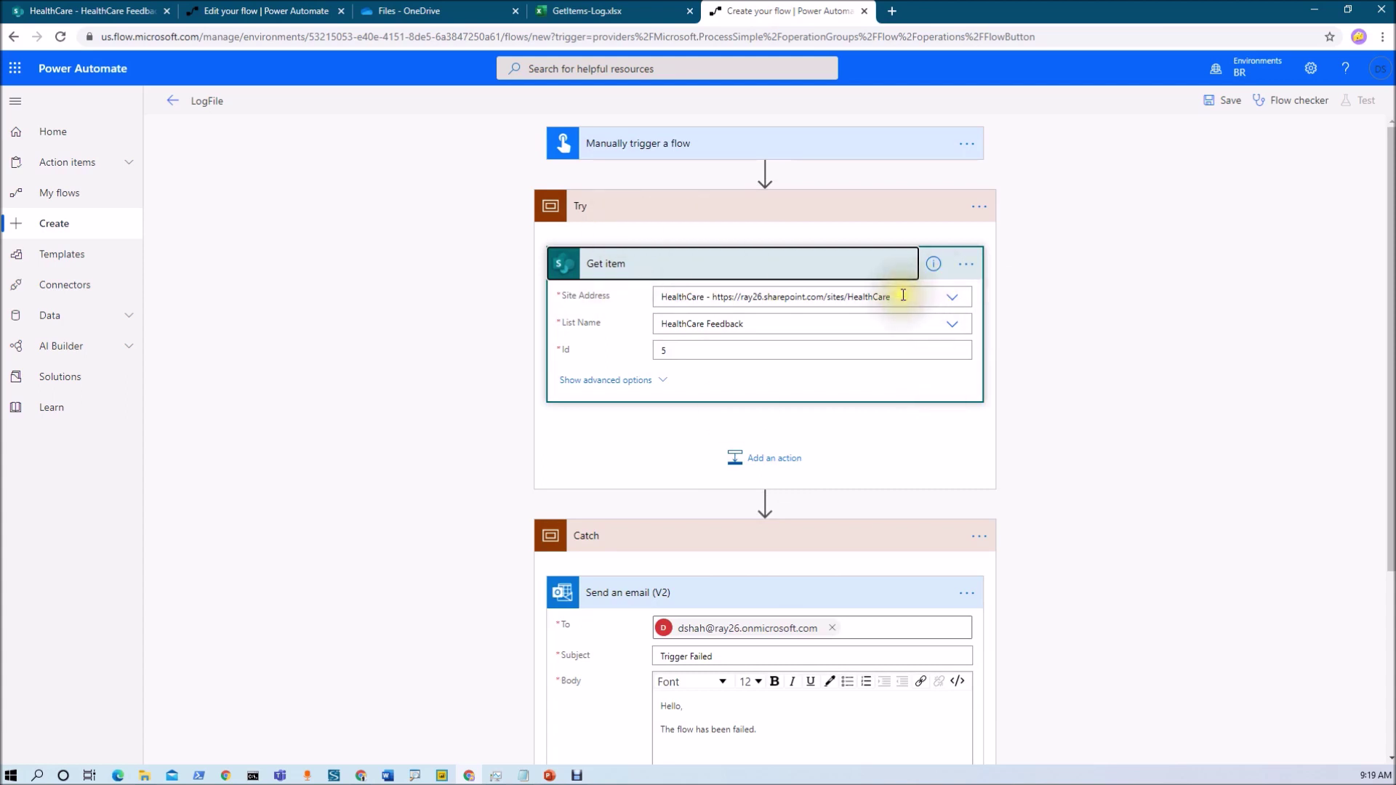
# Configure the Catch scope to run only after Try has failed or has timed out.
pyautogui.click(980, 542)
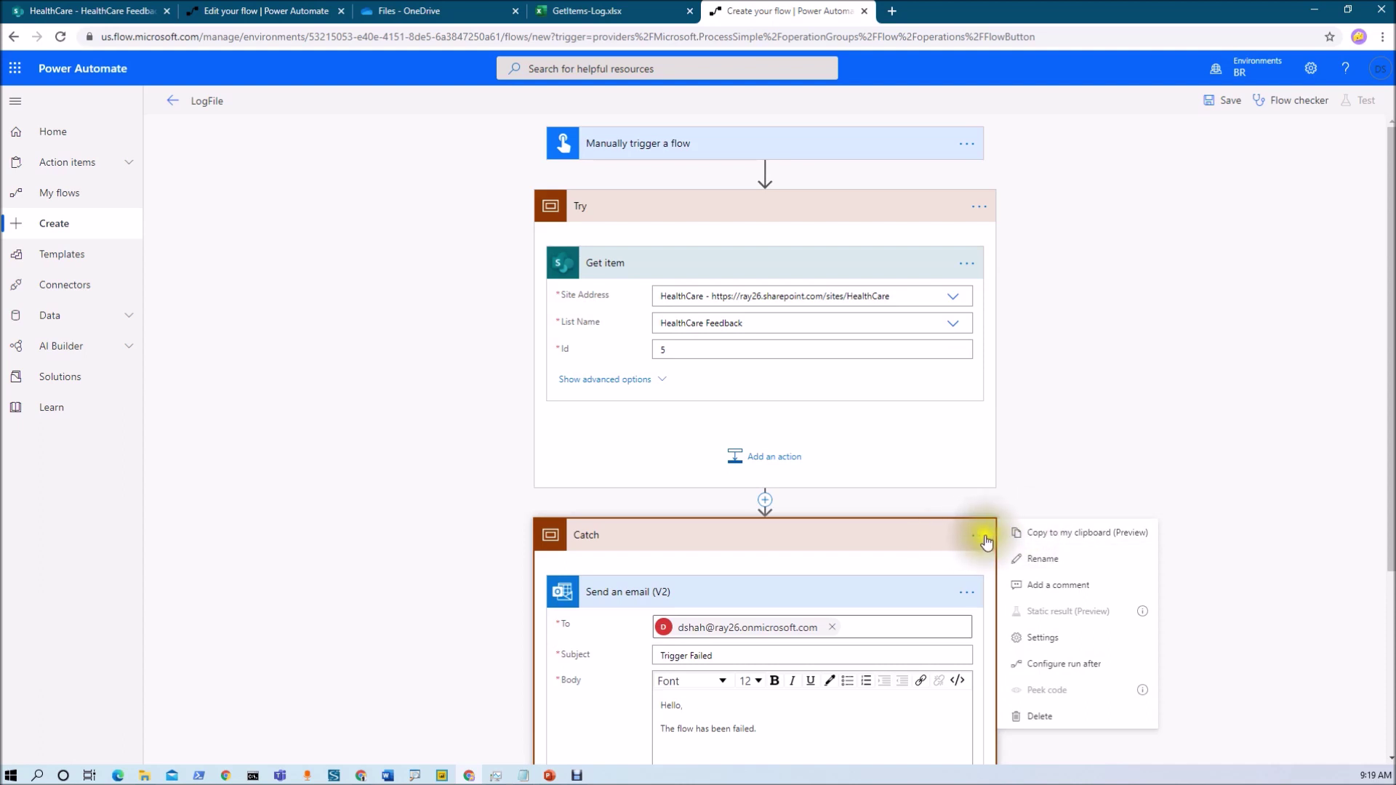
pyautogui.click(1032, 664)
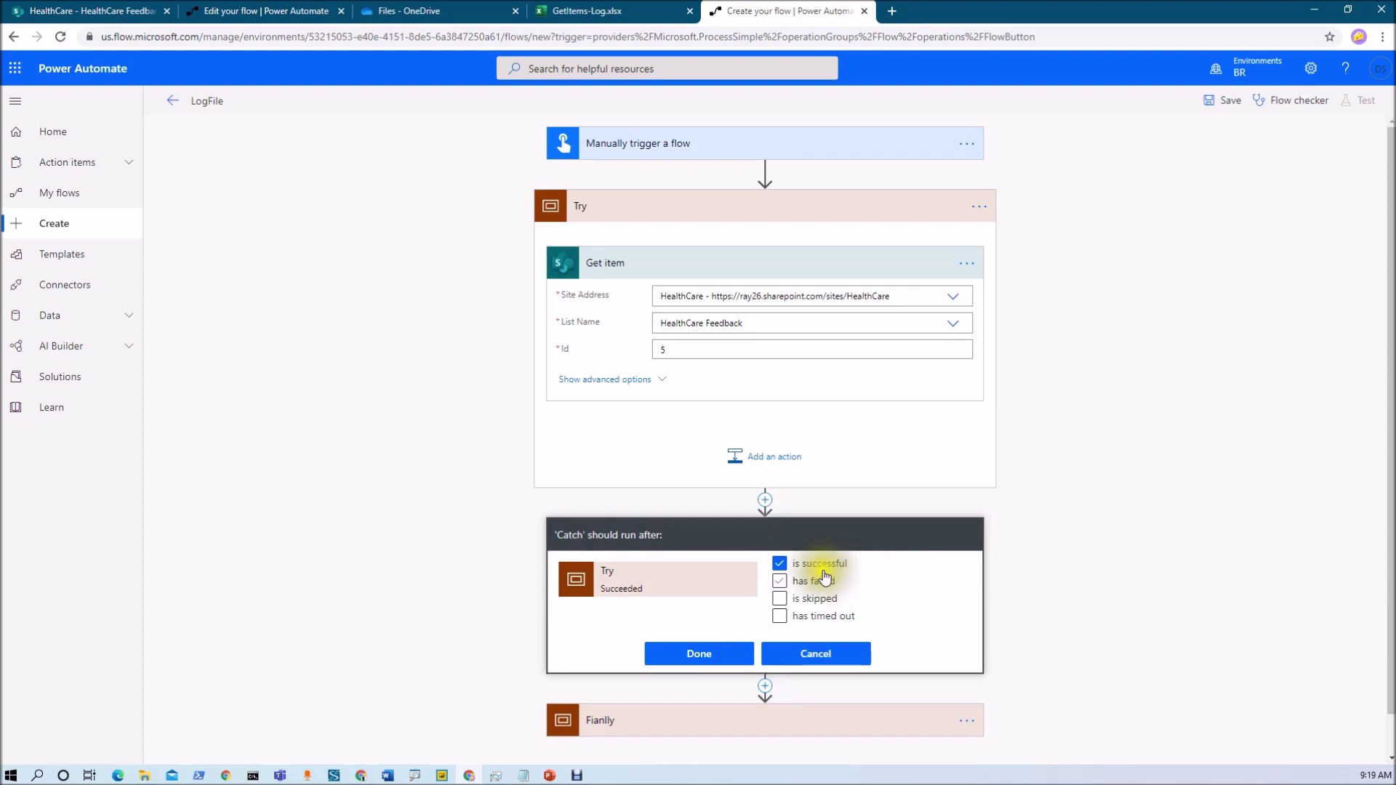
pyautogui.click(781, 565)
pyautogui.click(780, 581)
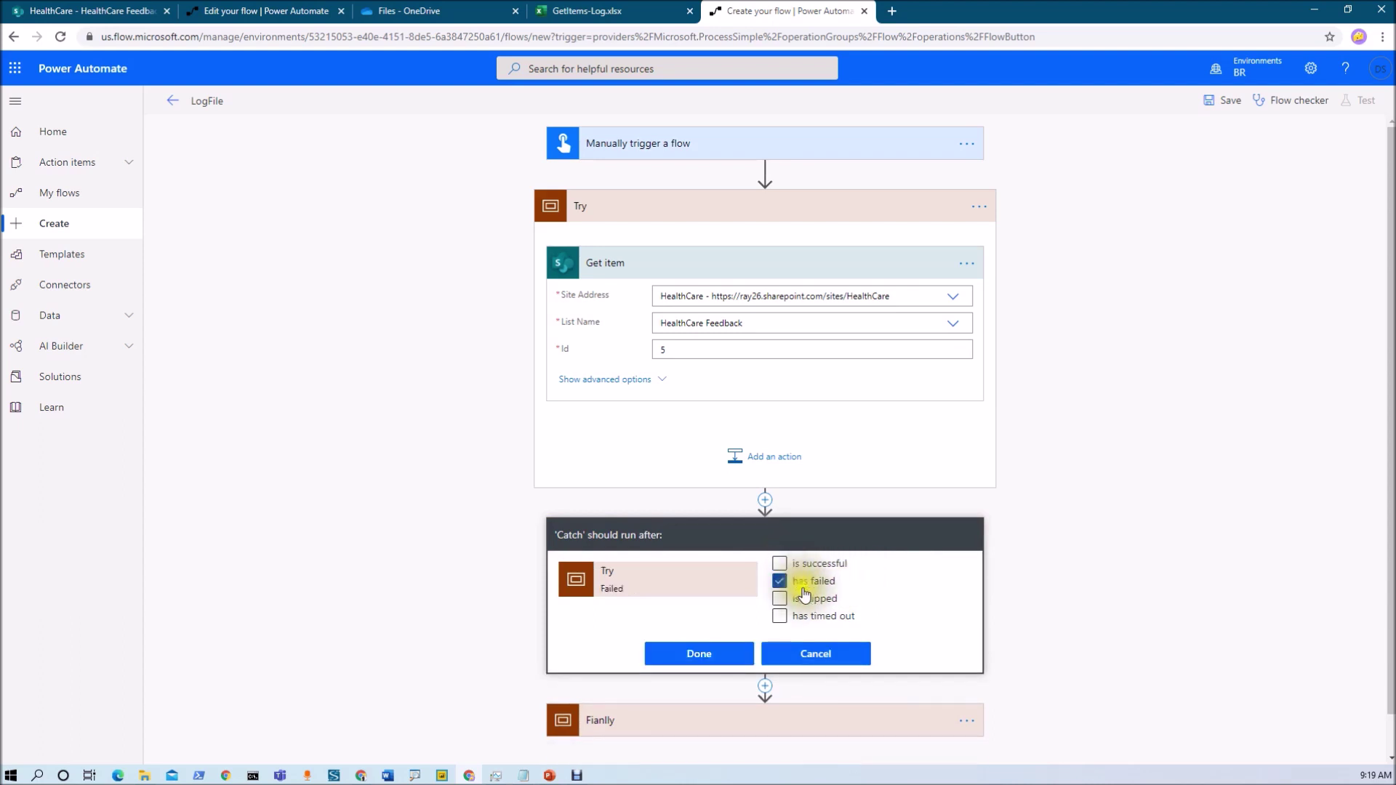
pyautogui.click(817, 621)
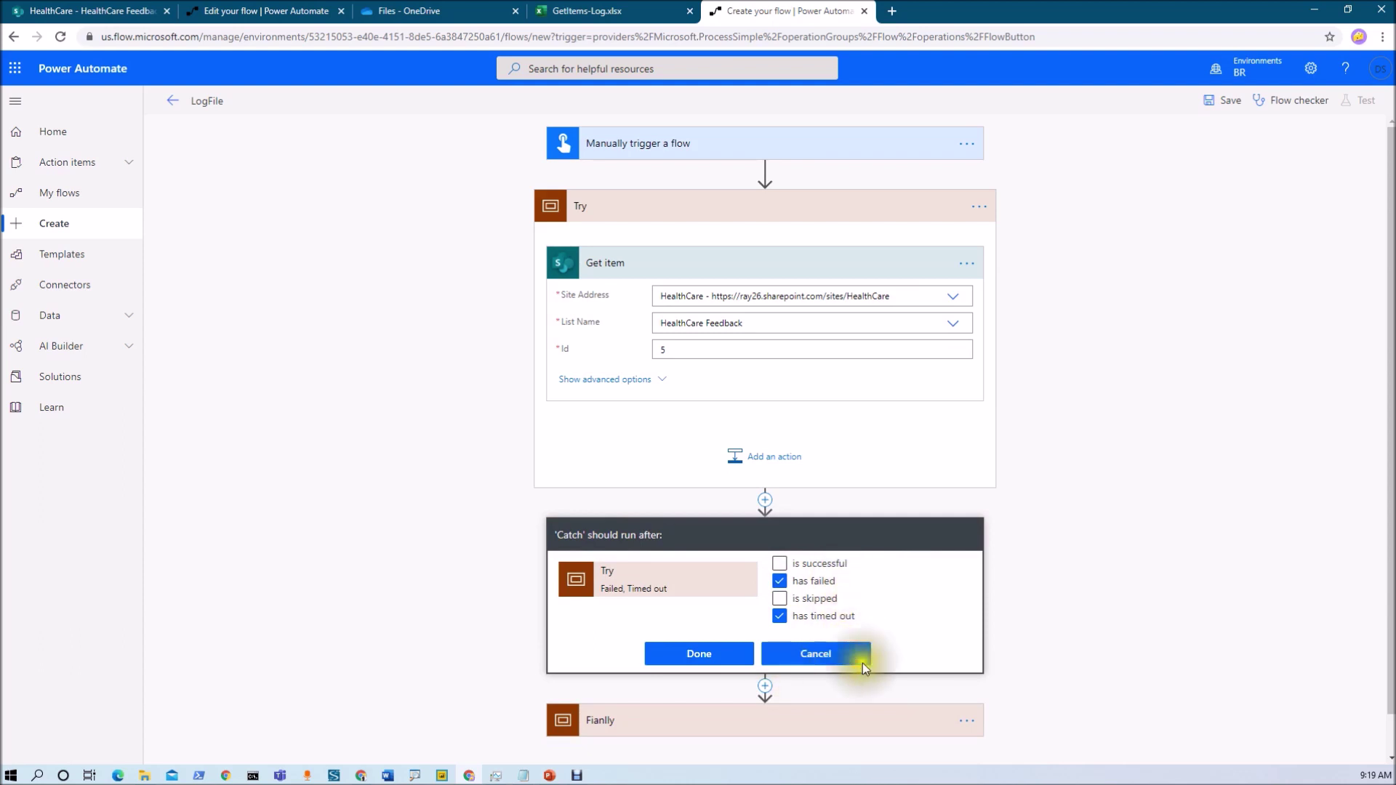
pyautogui.click(699, 653)
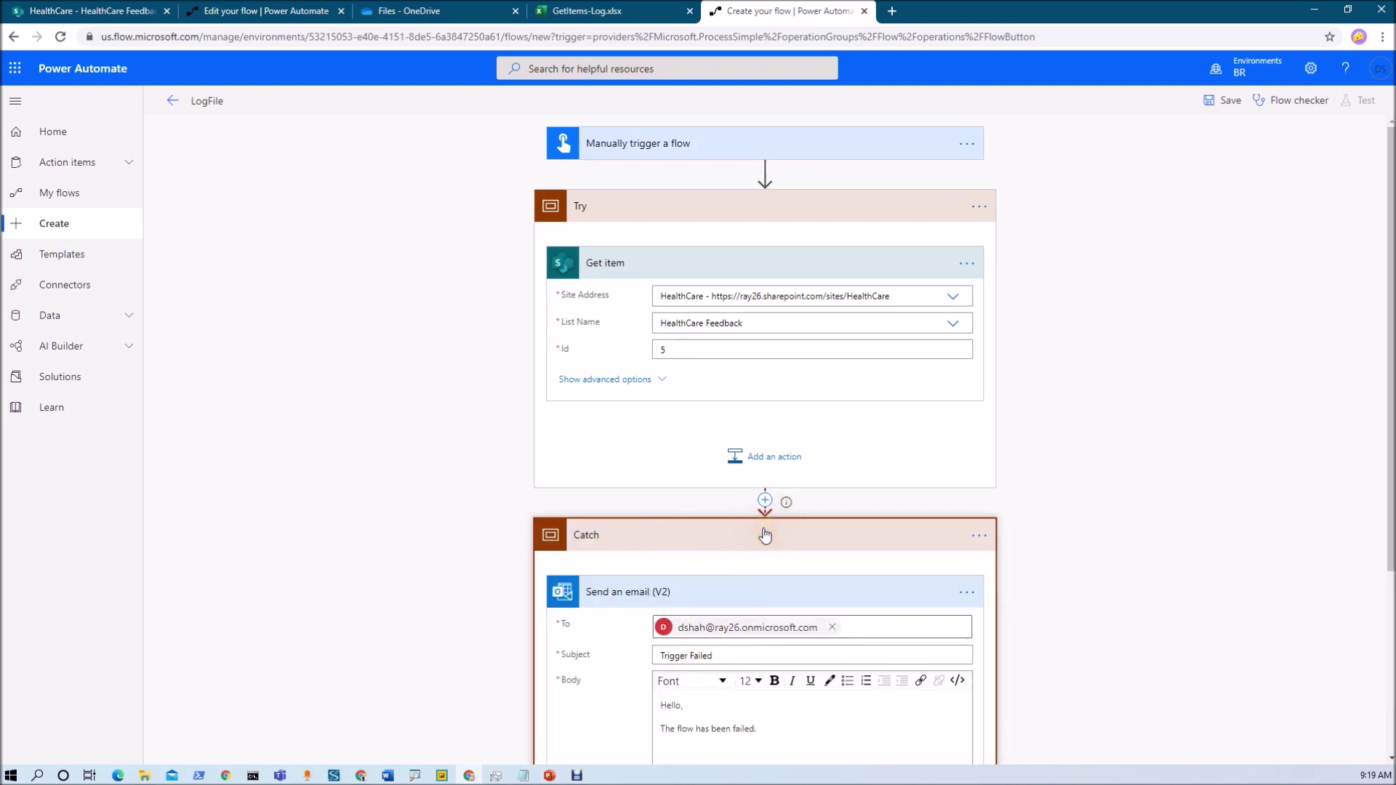
# Configure the Fianlly scope to run after Catch is successful, has failed, is skipped or has timed out.
pyautogui.scroll(-3, 765, 535)
pyautogui.click(765, 643)
pyautogui.scroll(1, 784, 665)
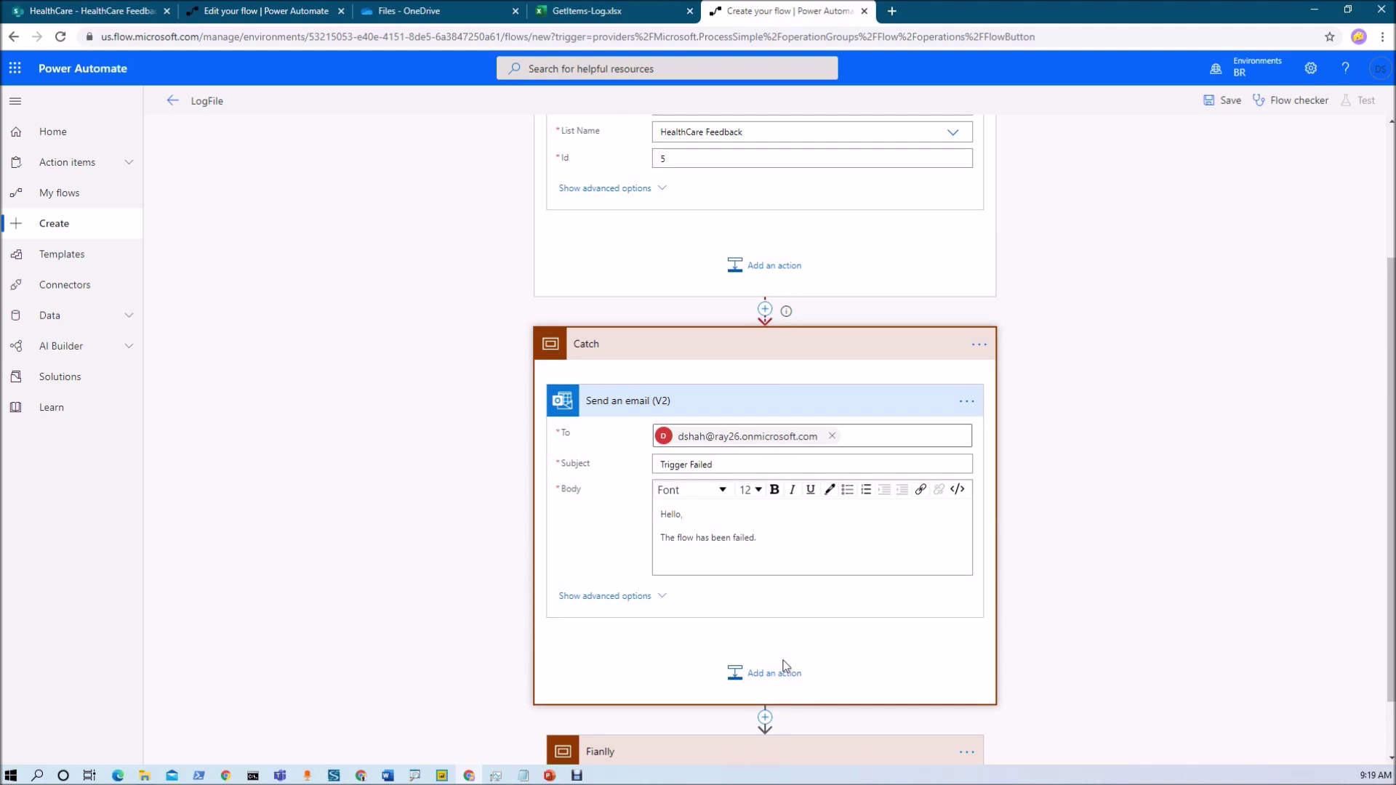
pyautogui.scroll(-1, 783, 660)
pyautogui.click(968, 681)
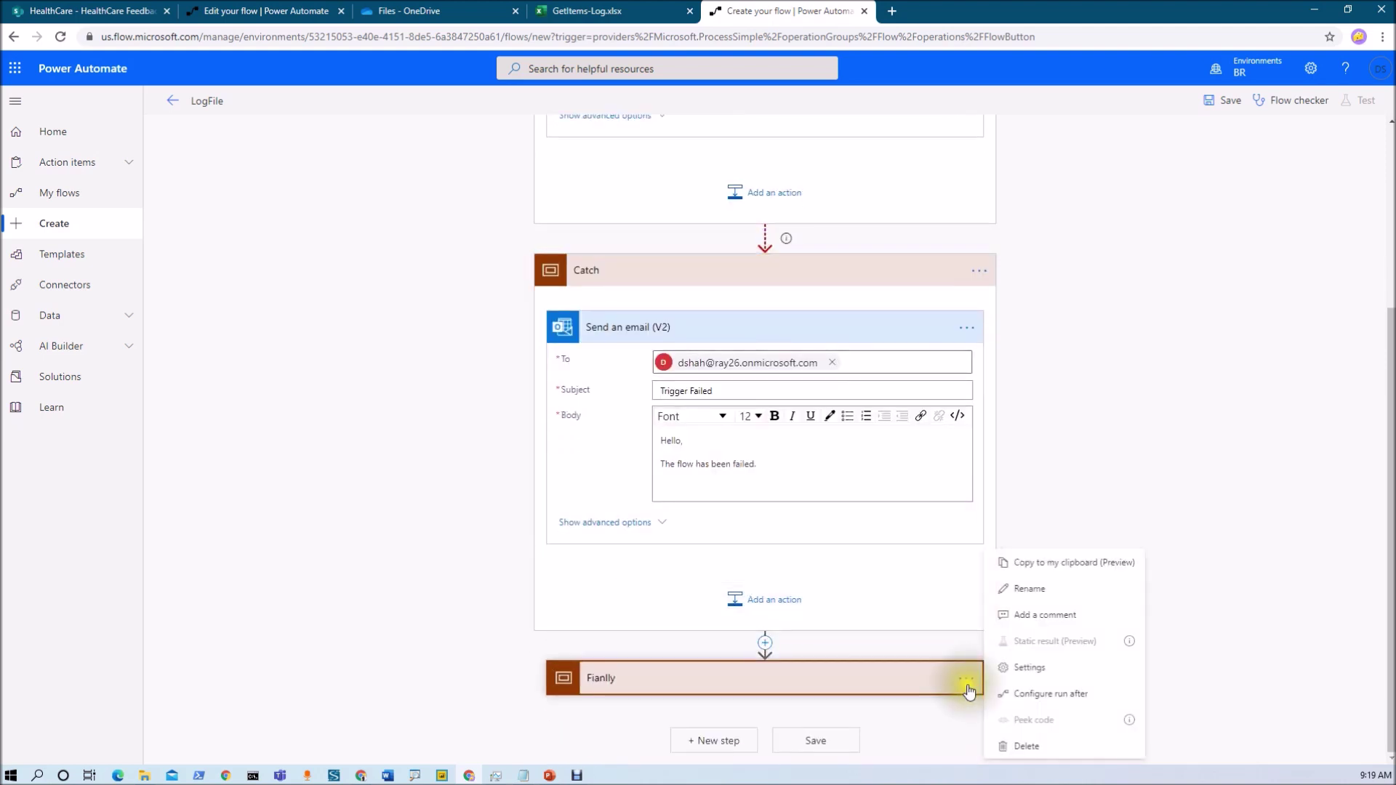
pyautogui.click(1029, 695)
pyautogui.scroll(-2, 946, 676)
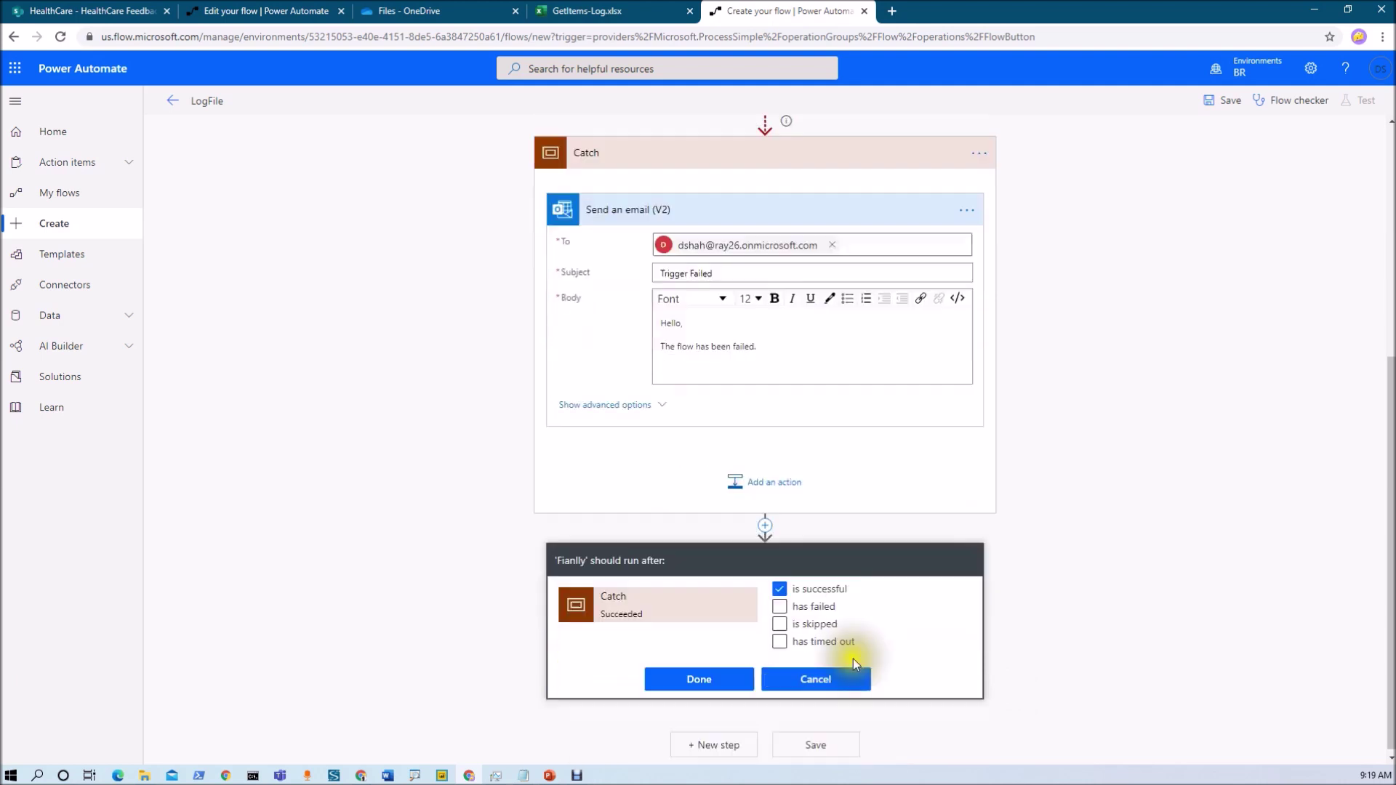
pyautogui.click(780, 602)
pyautogui.click(780, 620)
pyautogui.click(779, 638)
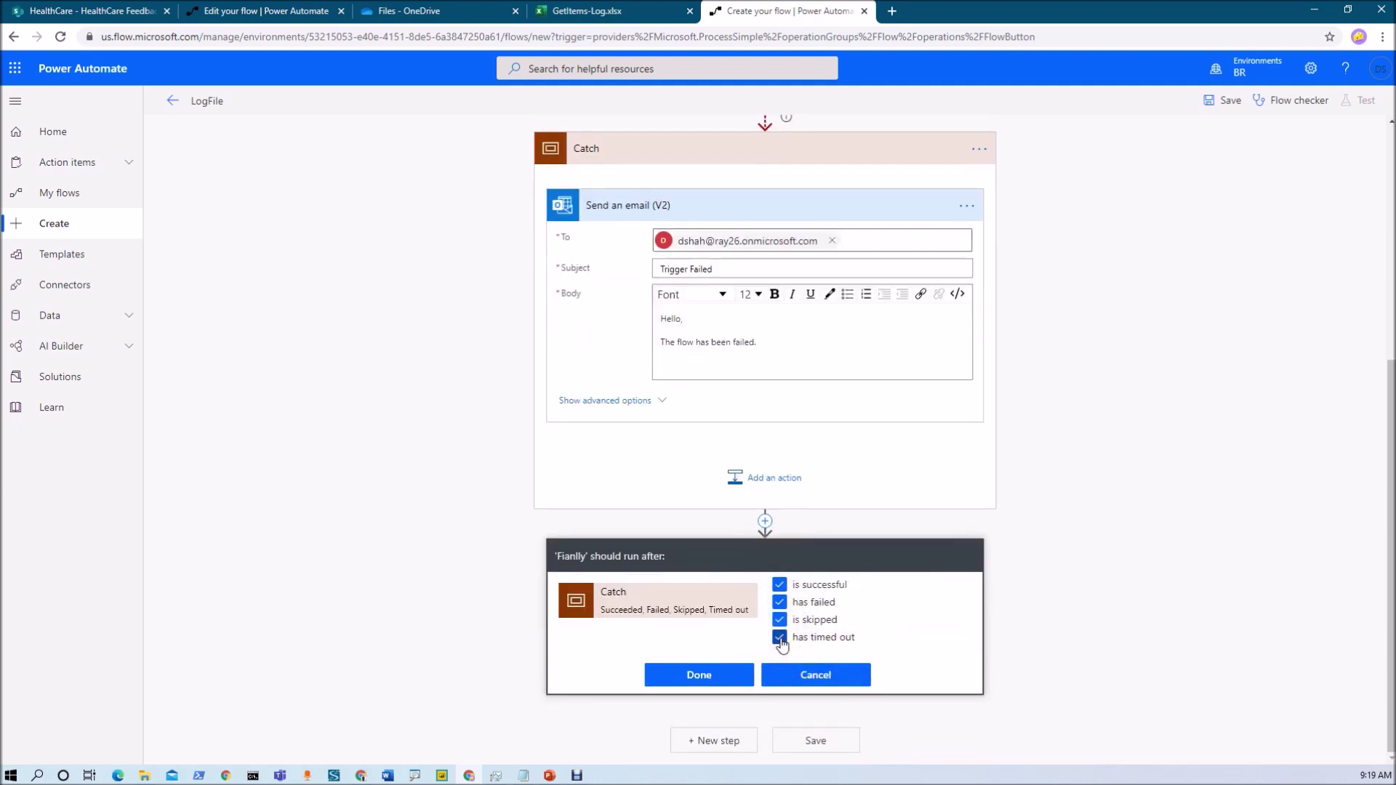
pyautogui.click(699, 675)
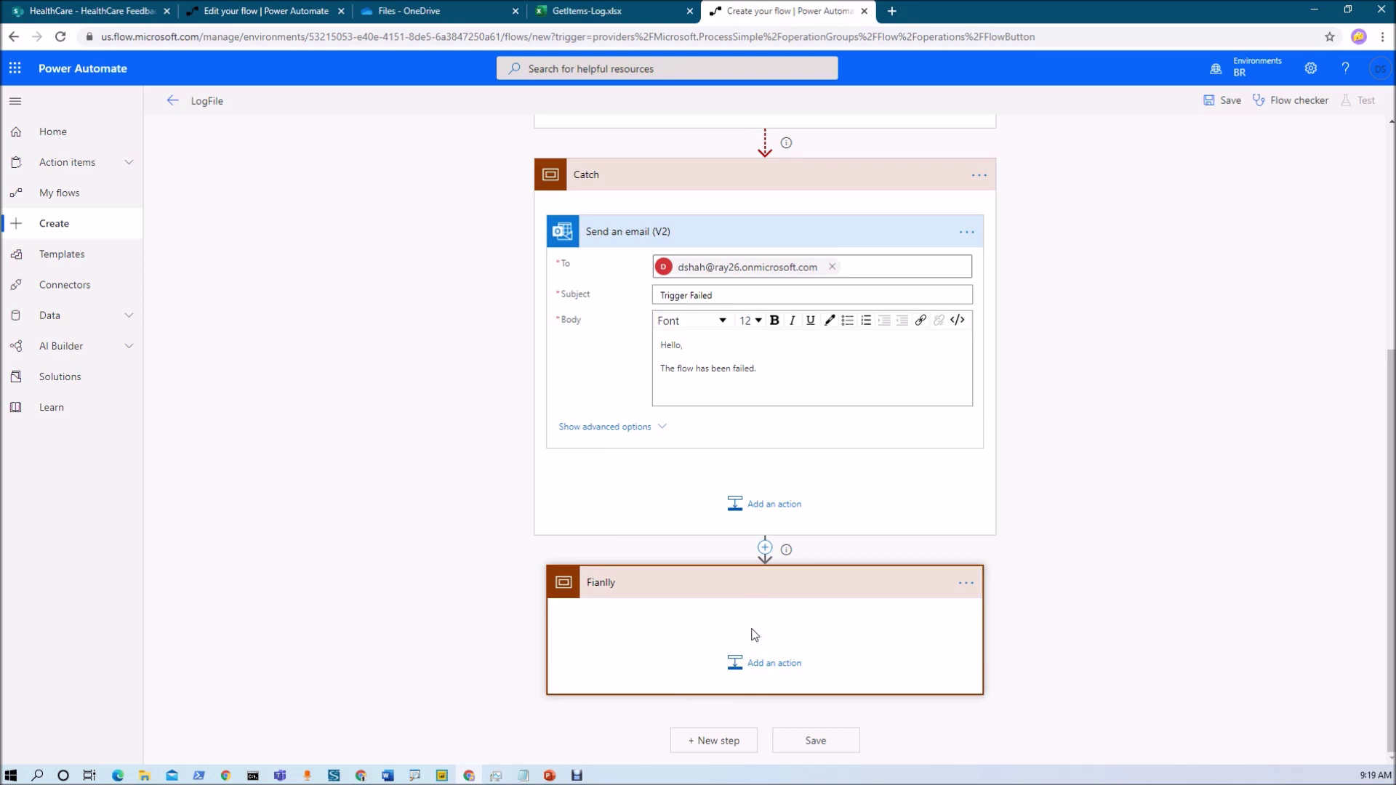
# Add an Initialize variable action between the manual trigger and the Try scope, naming its Boolean variable vError.
pyautogui.scroll(2, 754, 634)
pyautogui.click(771, 171)
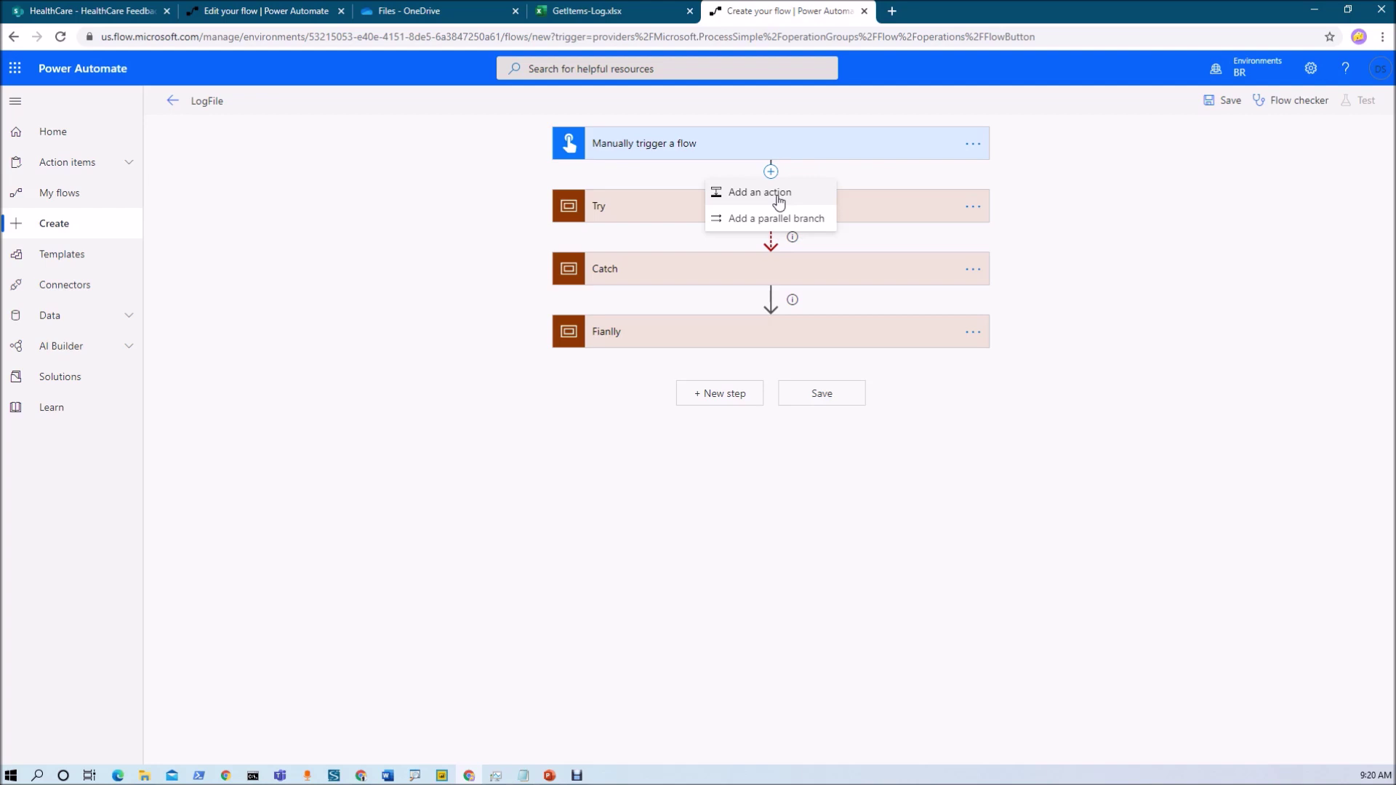
pyautogui.click(759, 192)
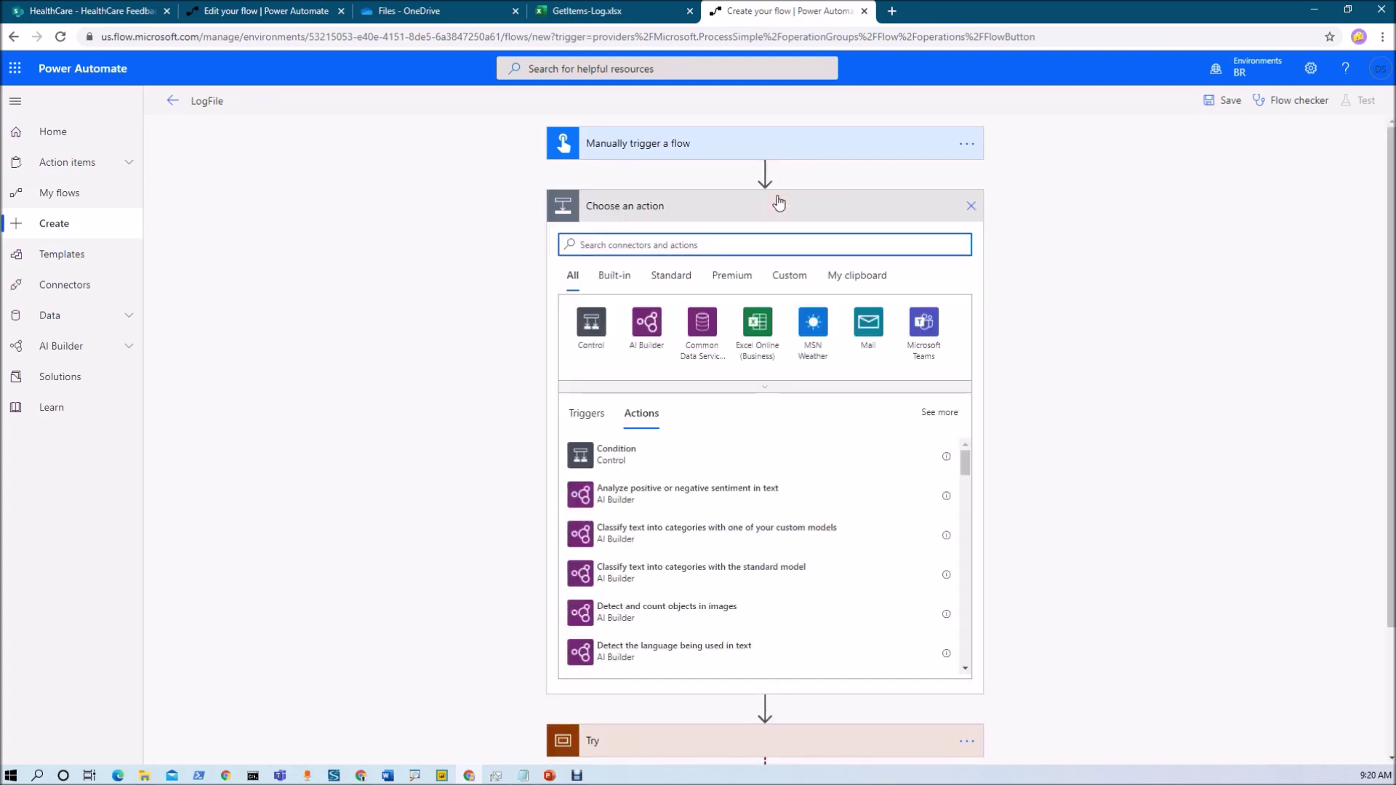
pyautogui.write('initia')
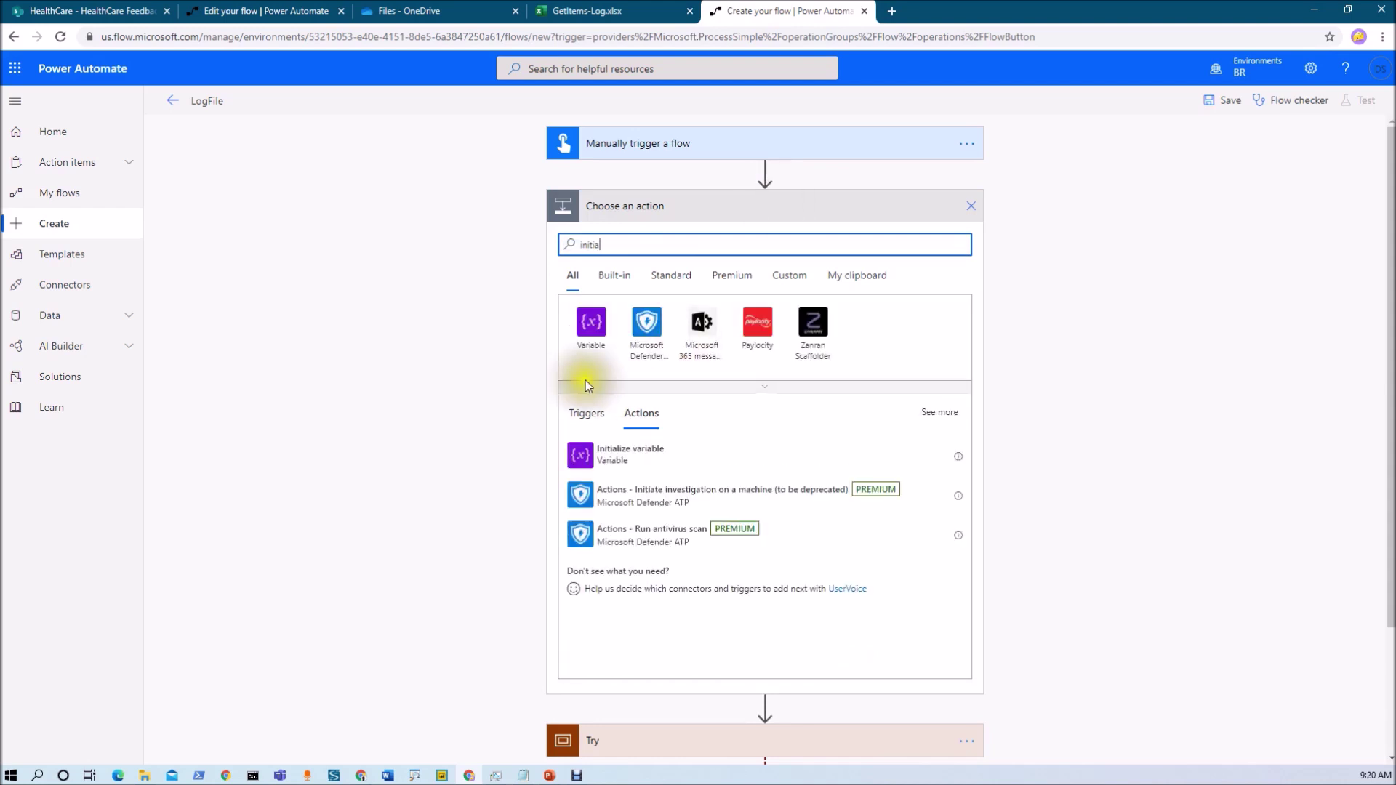
pyautogui.click(674, 460)
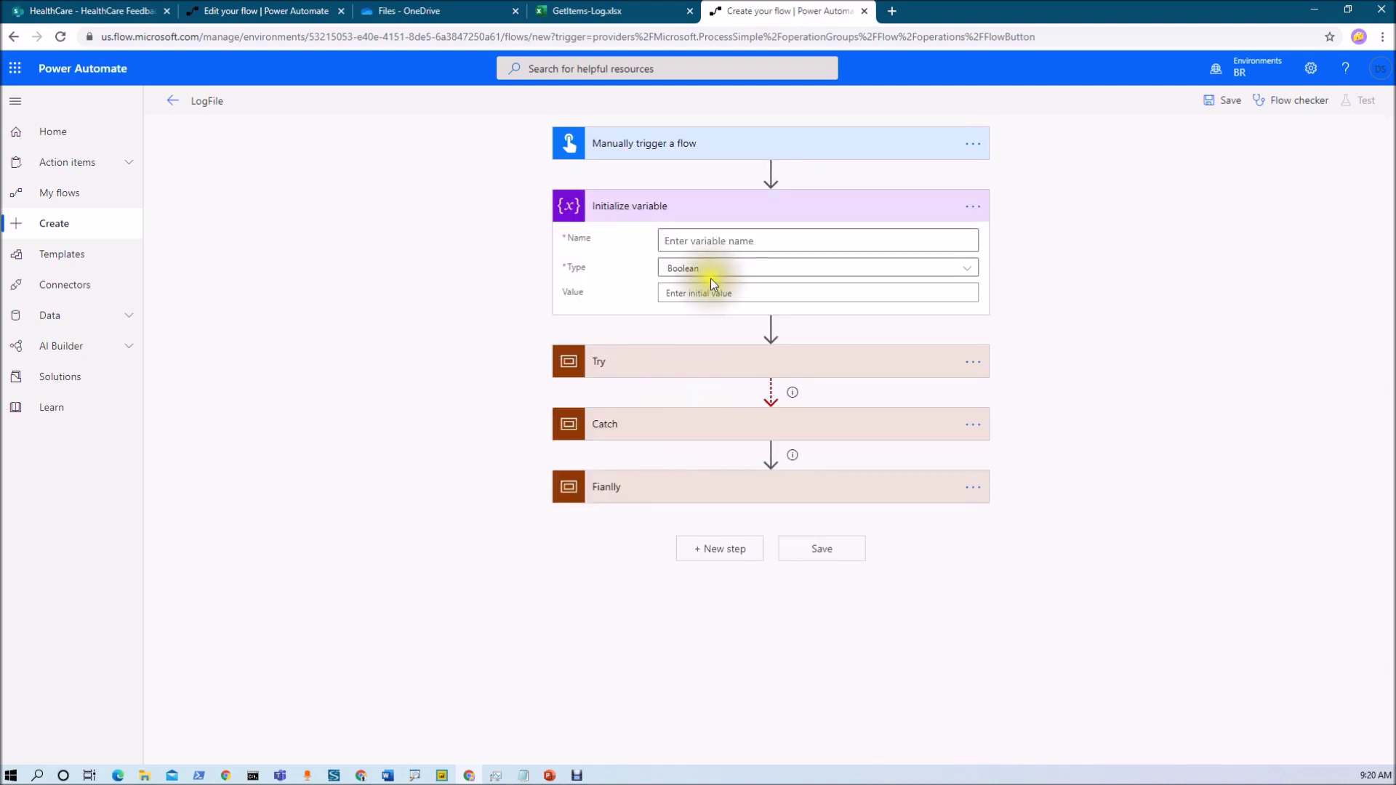
pyautogui.click(725, 242)
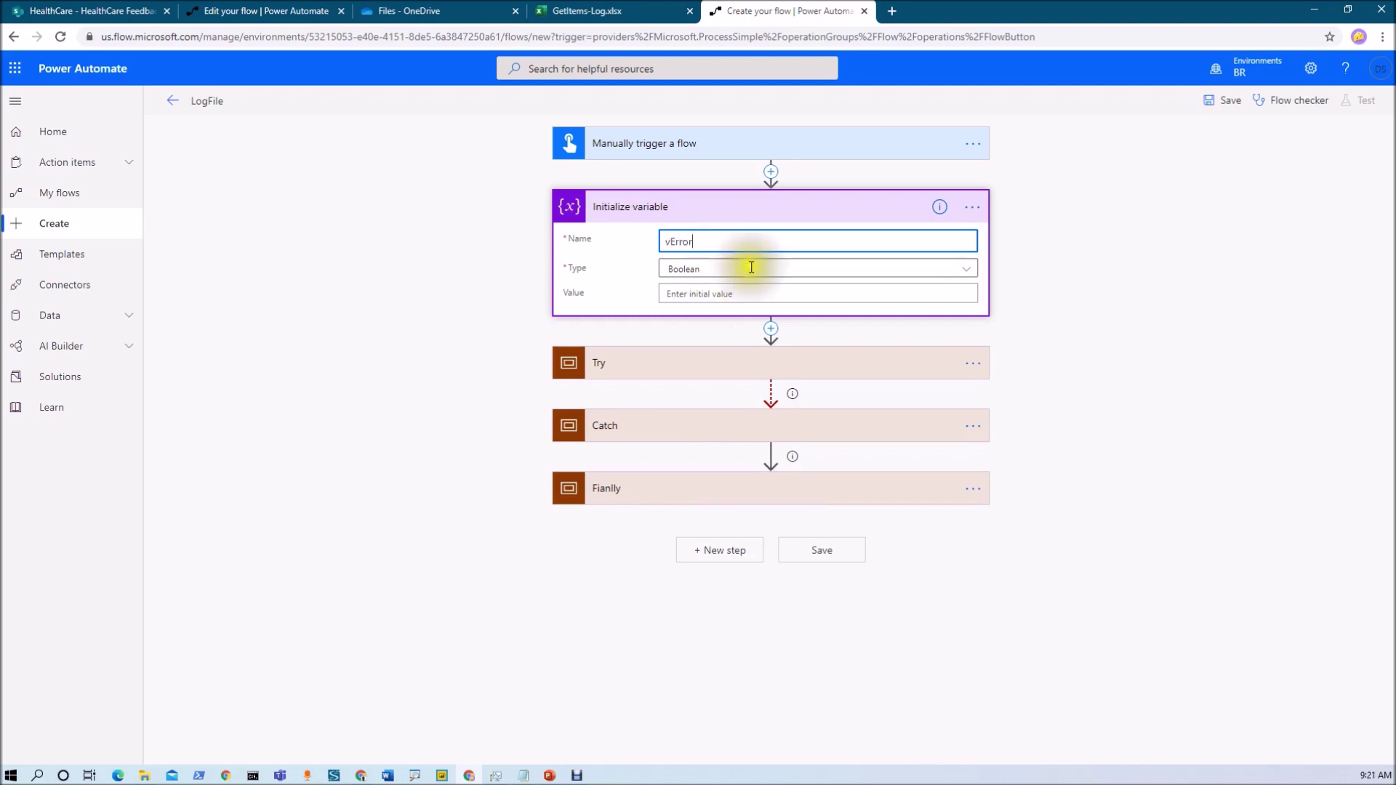
pyautogui.click(1056, 335)
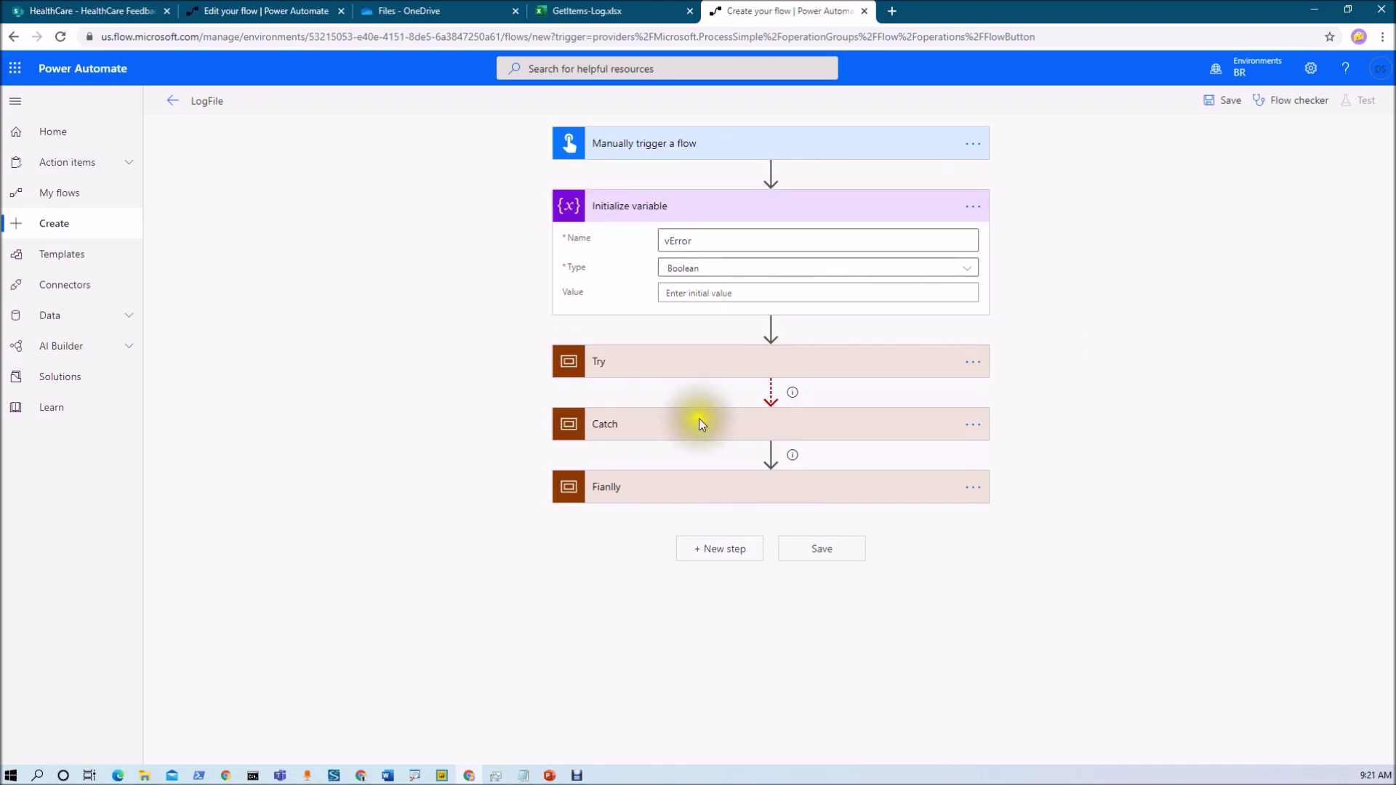
# Add a Set variable action below Get item inside the Try scope.
pyautogui.click(751, 362)
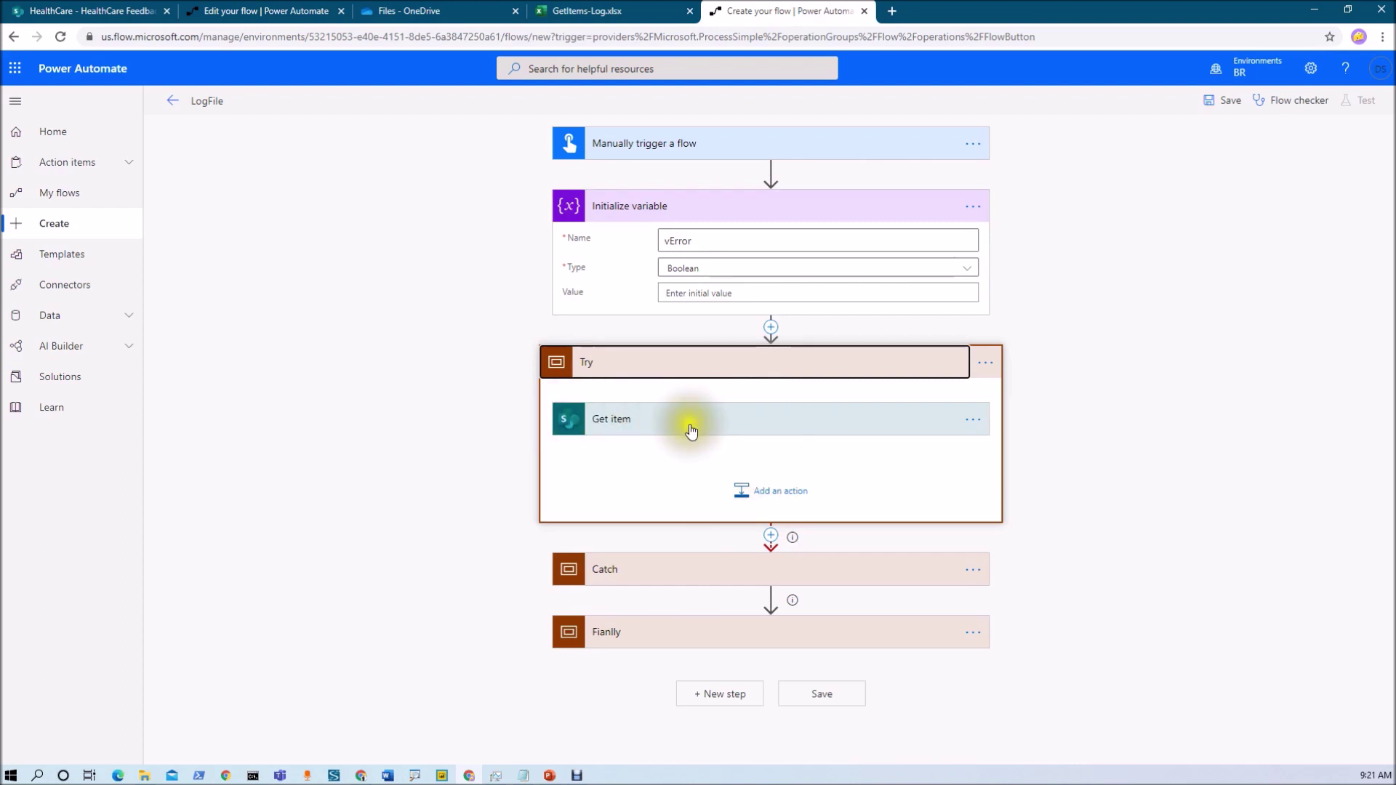
pyautogui.click(752, 495)
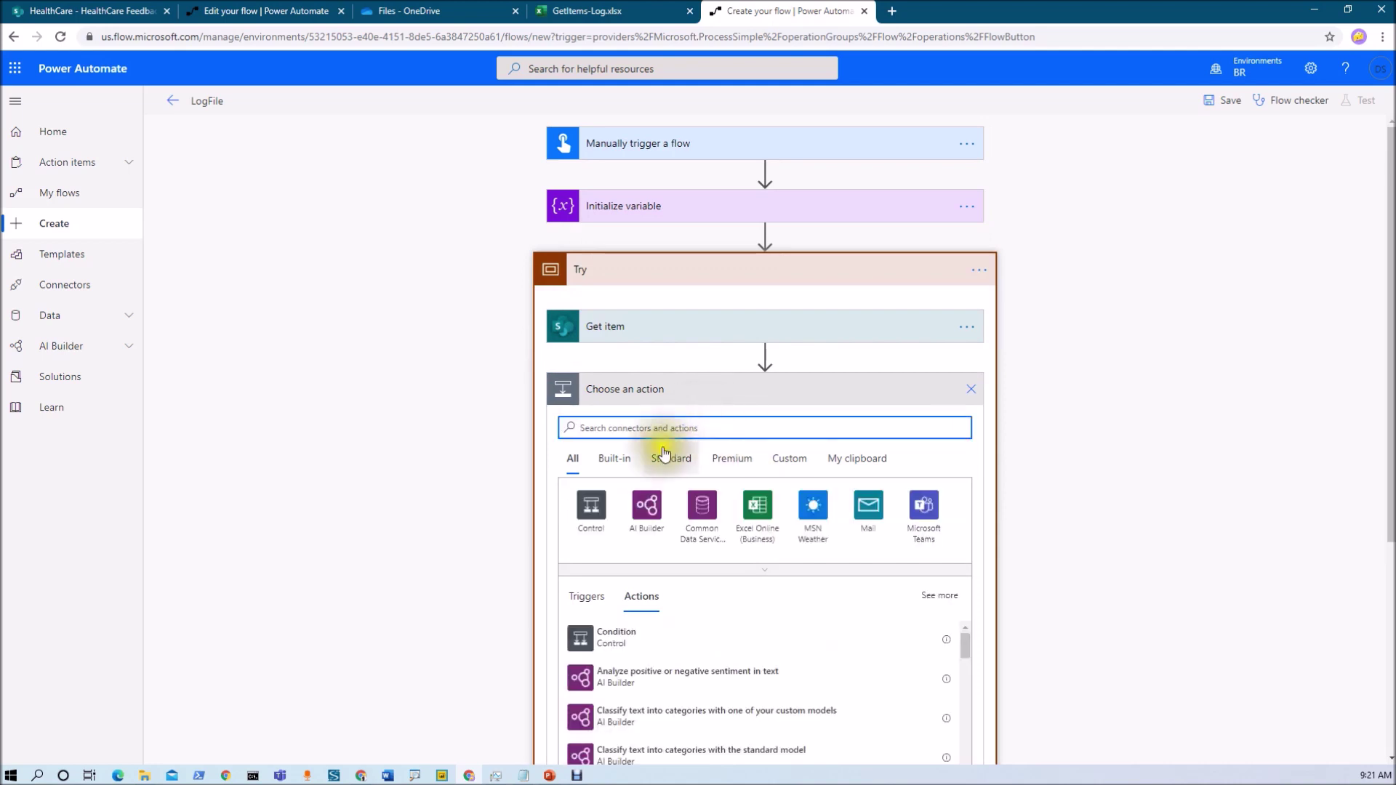
pyautogui.write('set ')
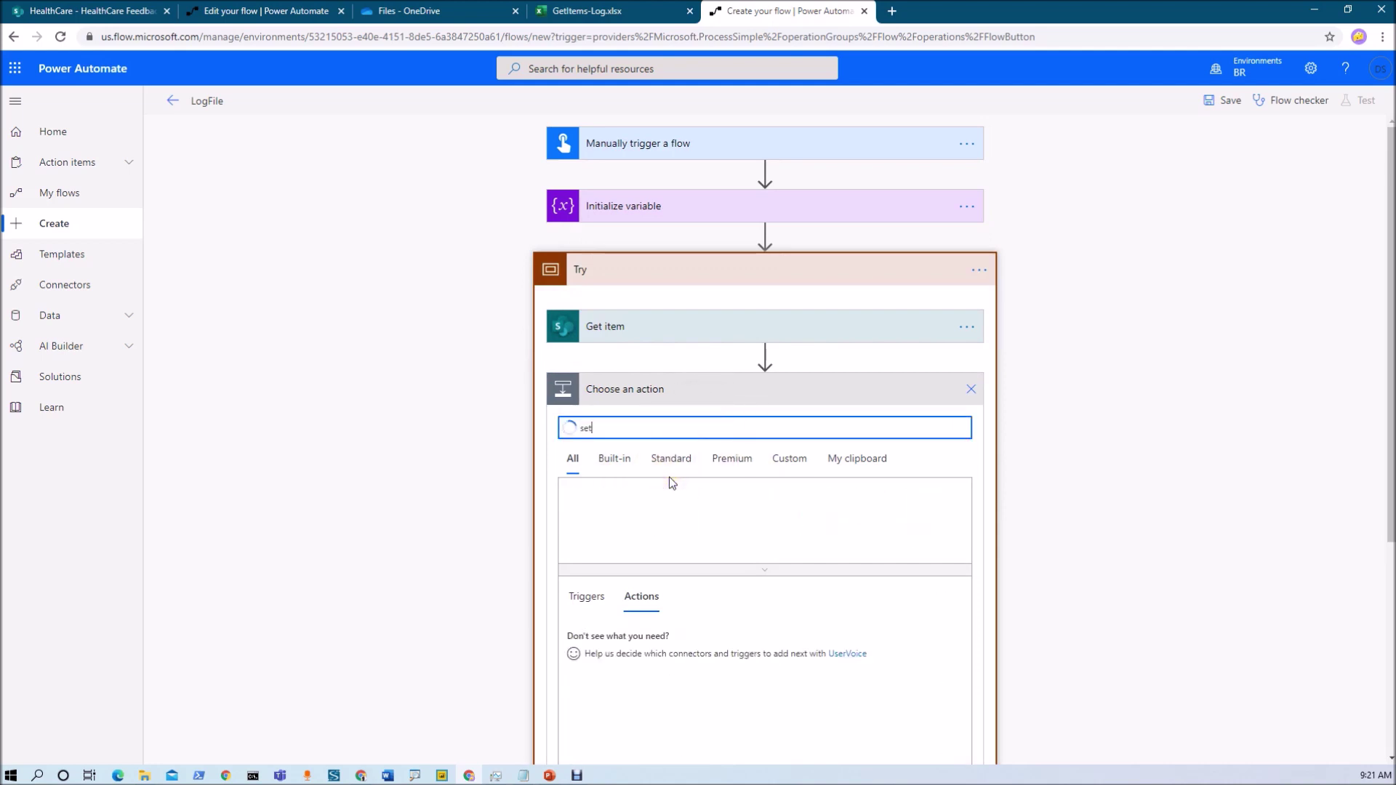
pyautogui.write('va')
pyautogui.click(625, 591)
# In the Try scope's Set variable action, choose vError and set its value to the expression false.
pyautogui.click(753, 436)
pyautogui.click(756, 424)
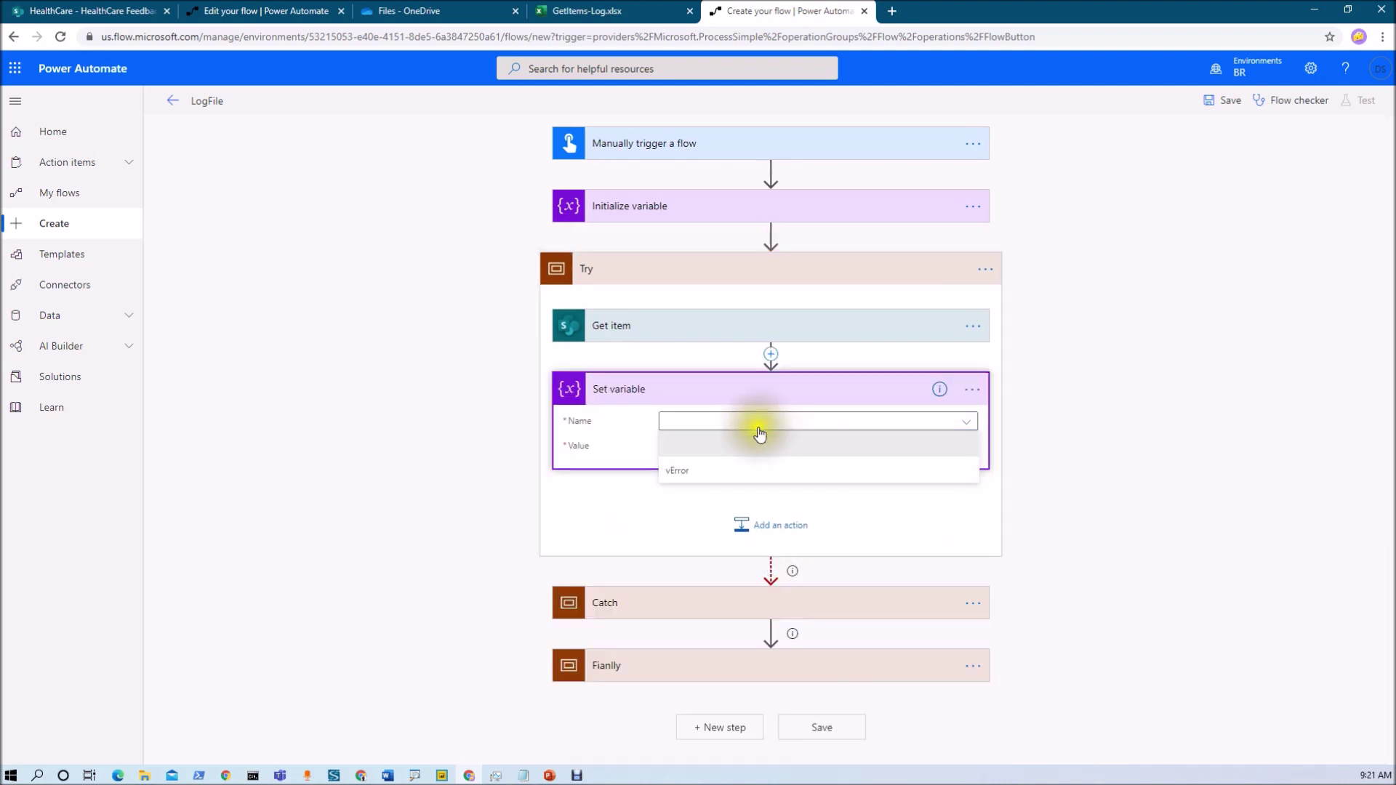
pyautogui.click(722, 466)
pyautogui.click(727, 448)
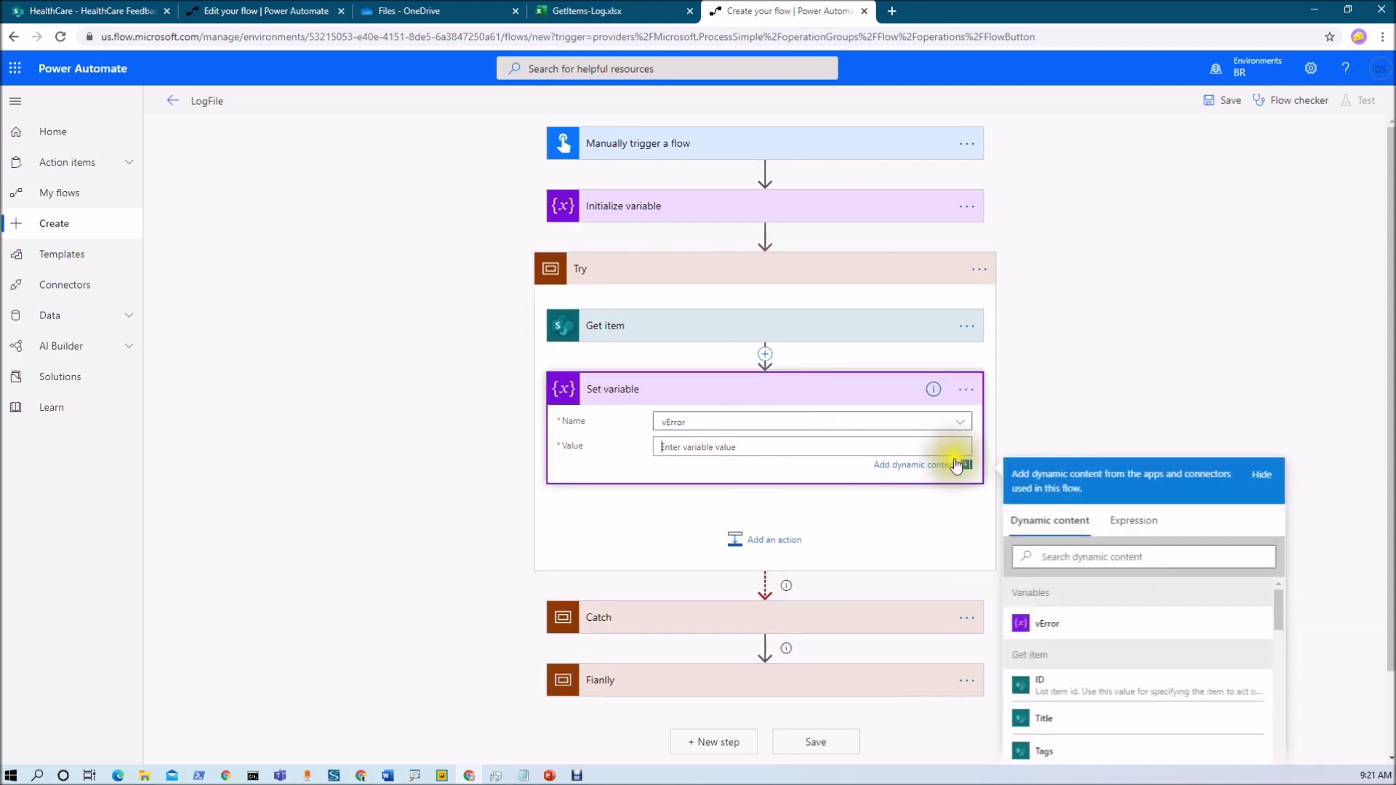
pyautogui.click(1132, 524)
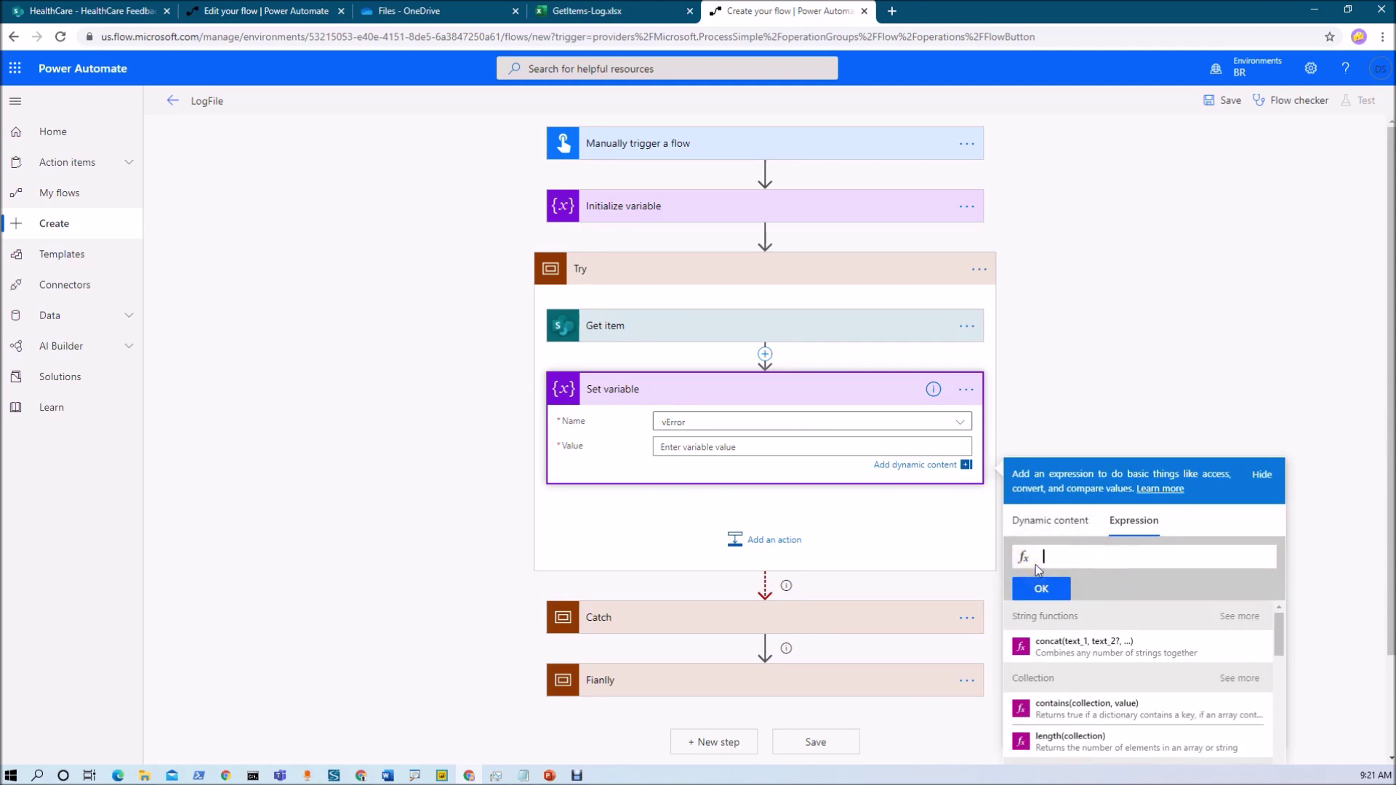
pyautogui.write('f')
pyautogui.click(1075, 572)
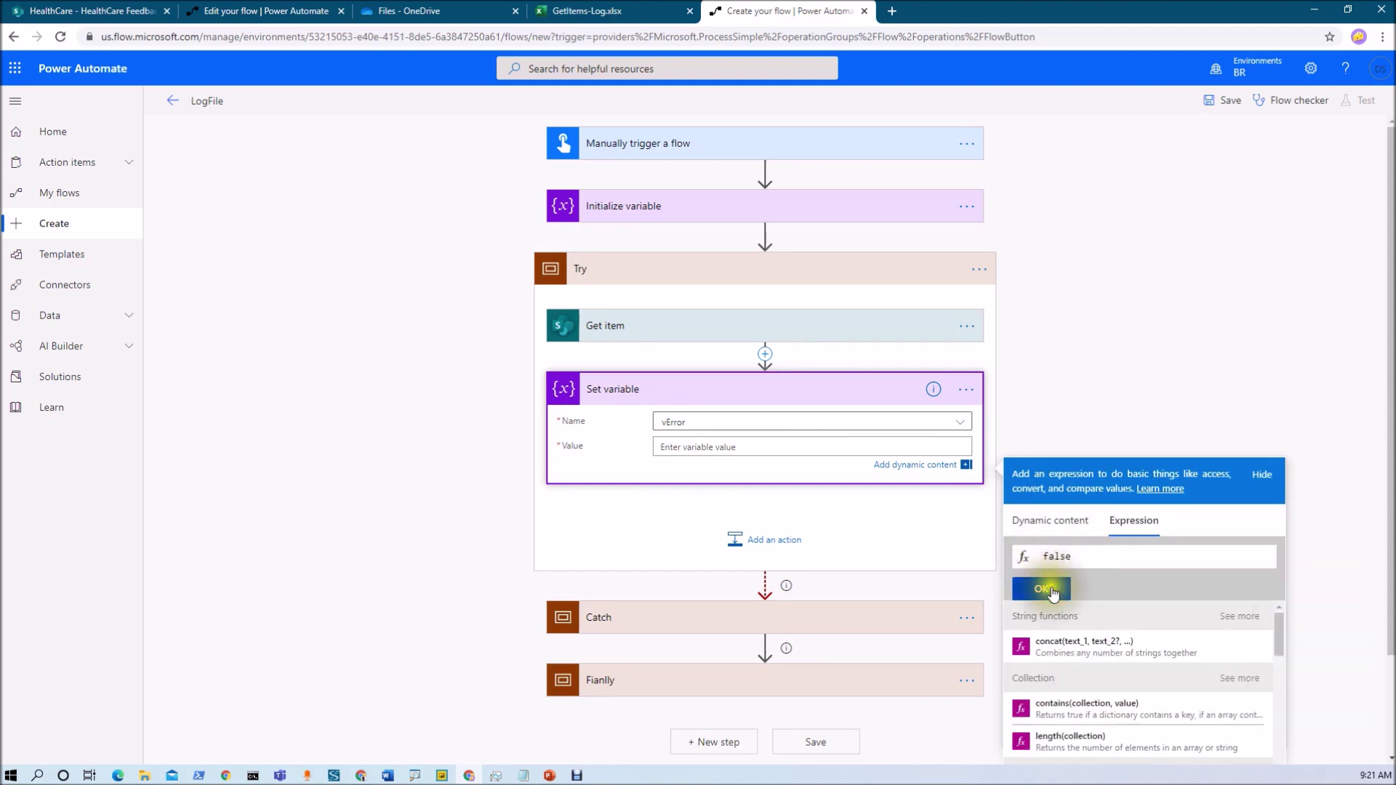
pyautogui.click(1036, 589)
# Copy the Set variable action into the Catch scope below Send an email (V2) and change its value to the expression true.
pyautogui.click(967, 391)
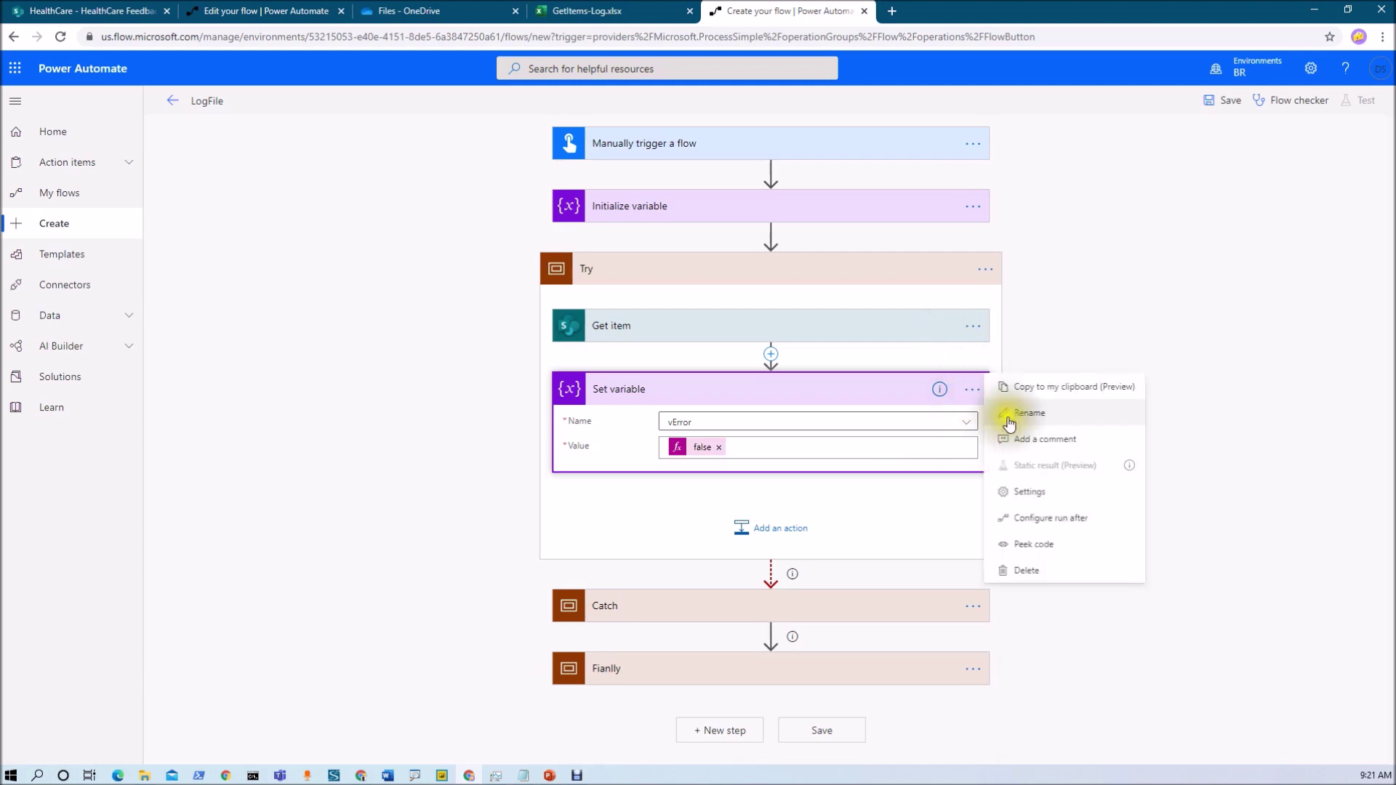
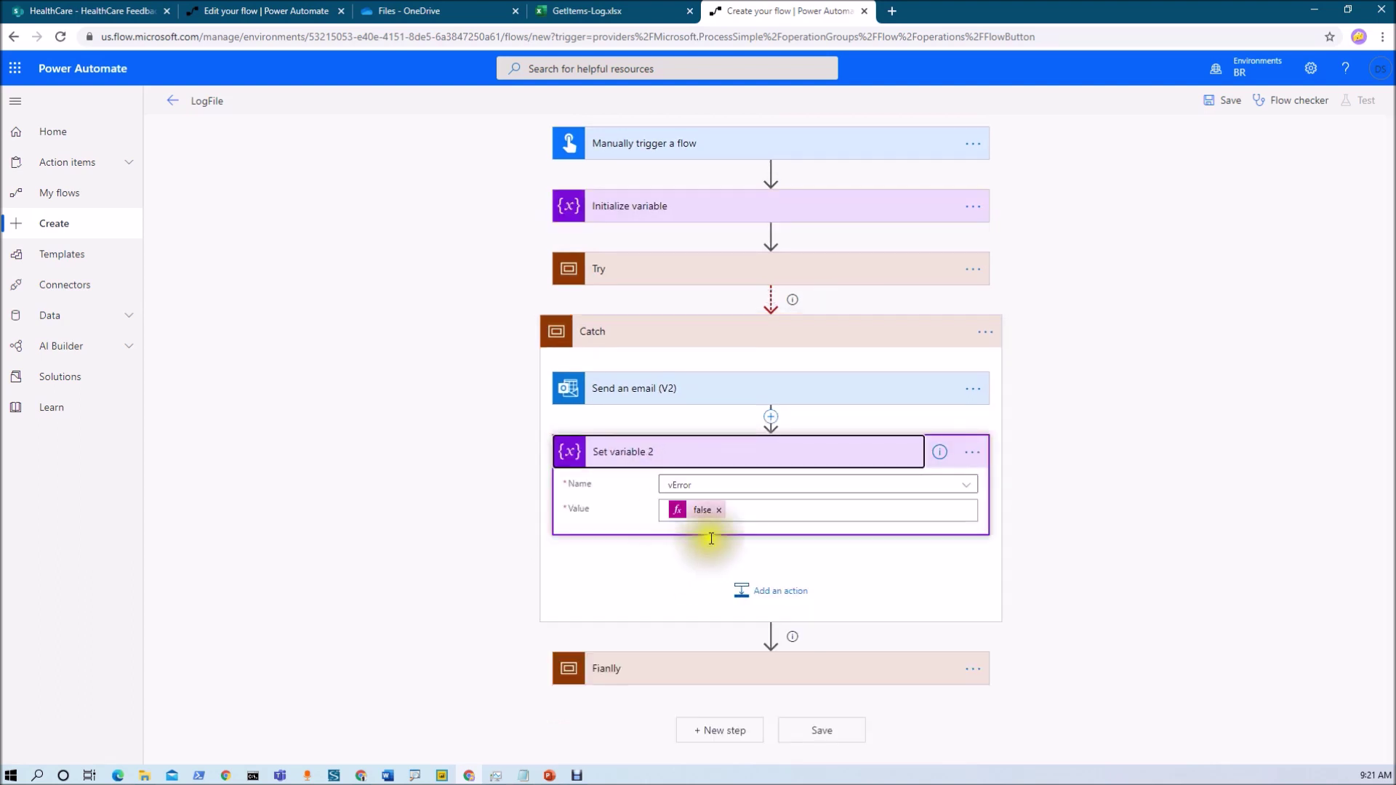
pyautogui.click(712, 506)
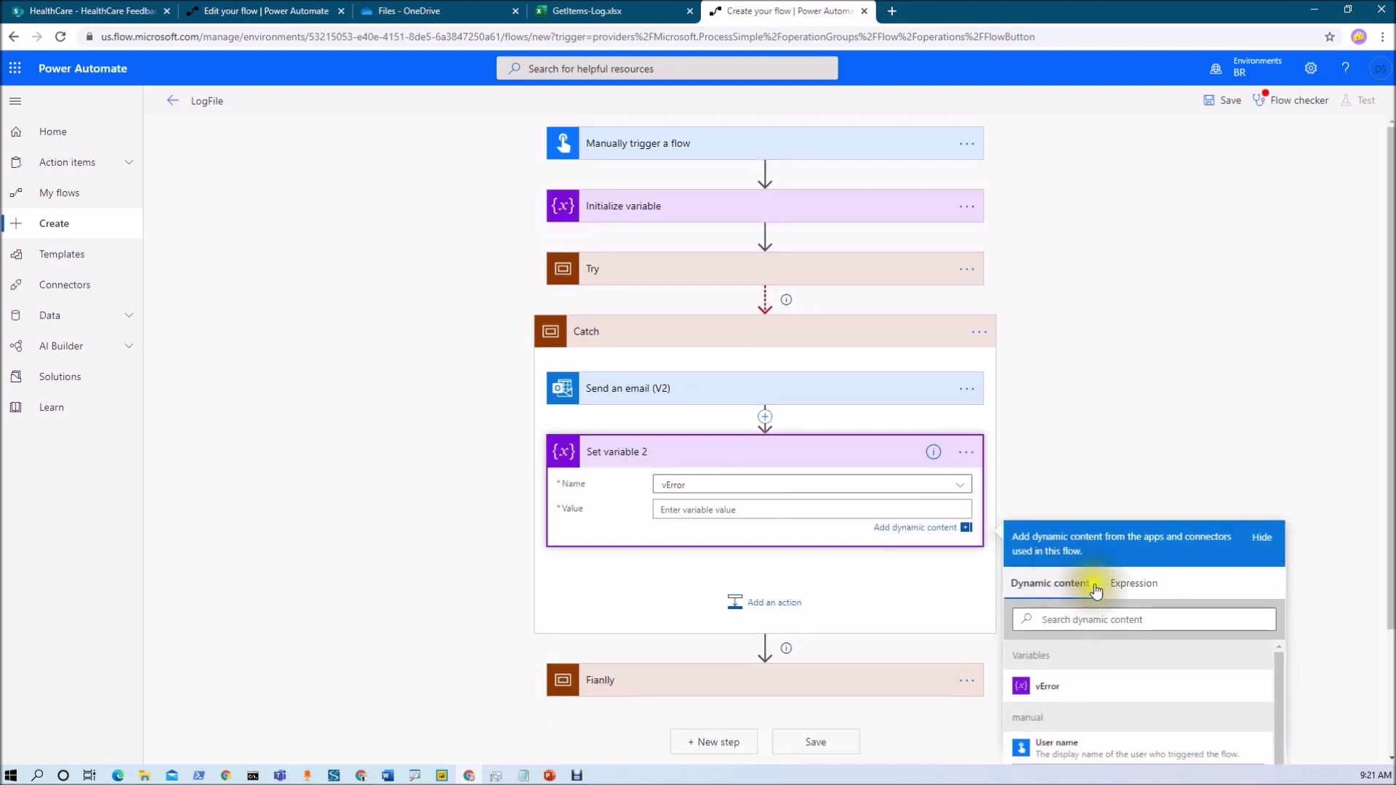
pyautogui.click(1123, 584)
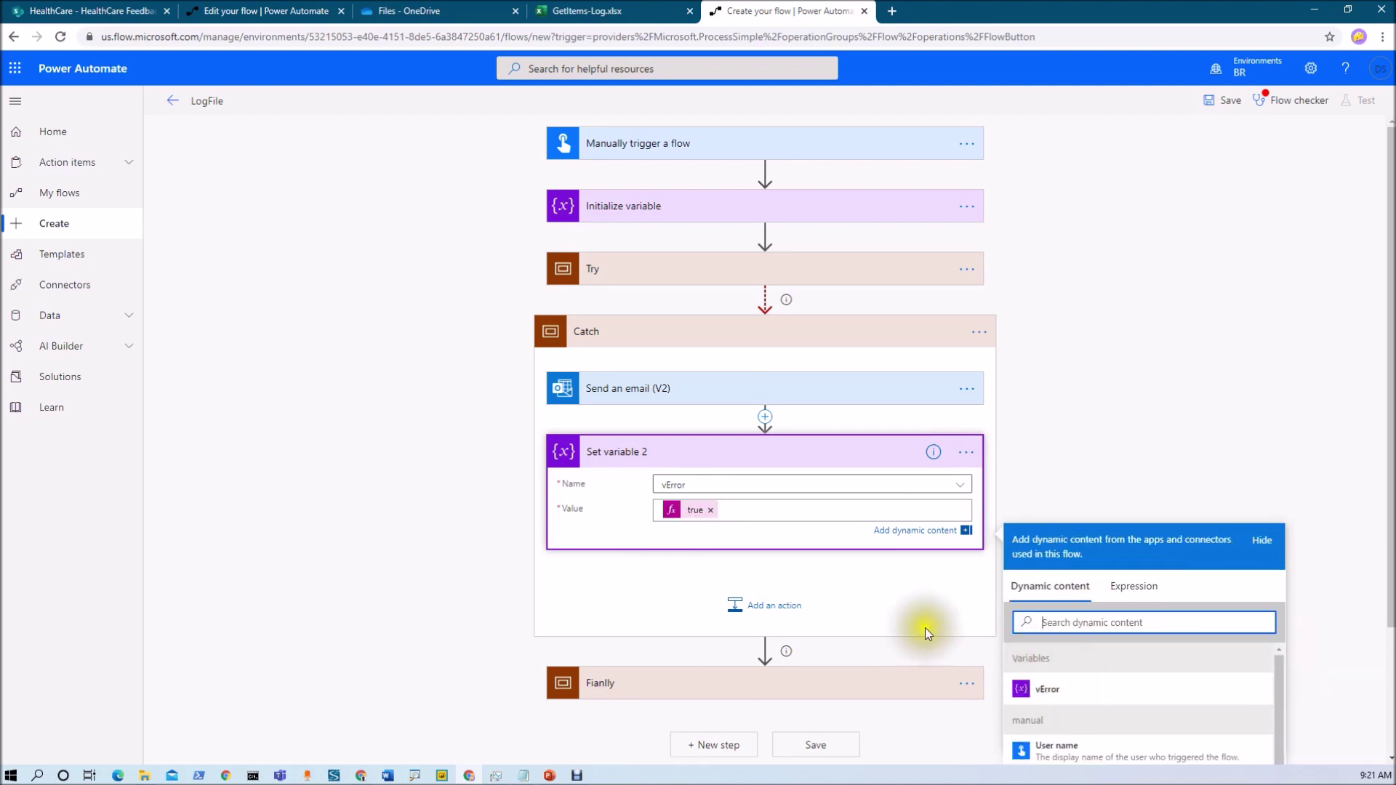
pyautogui.scroll(-2, 758, 471)
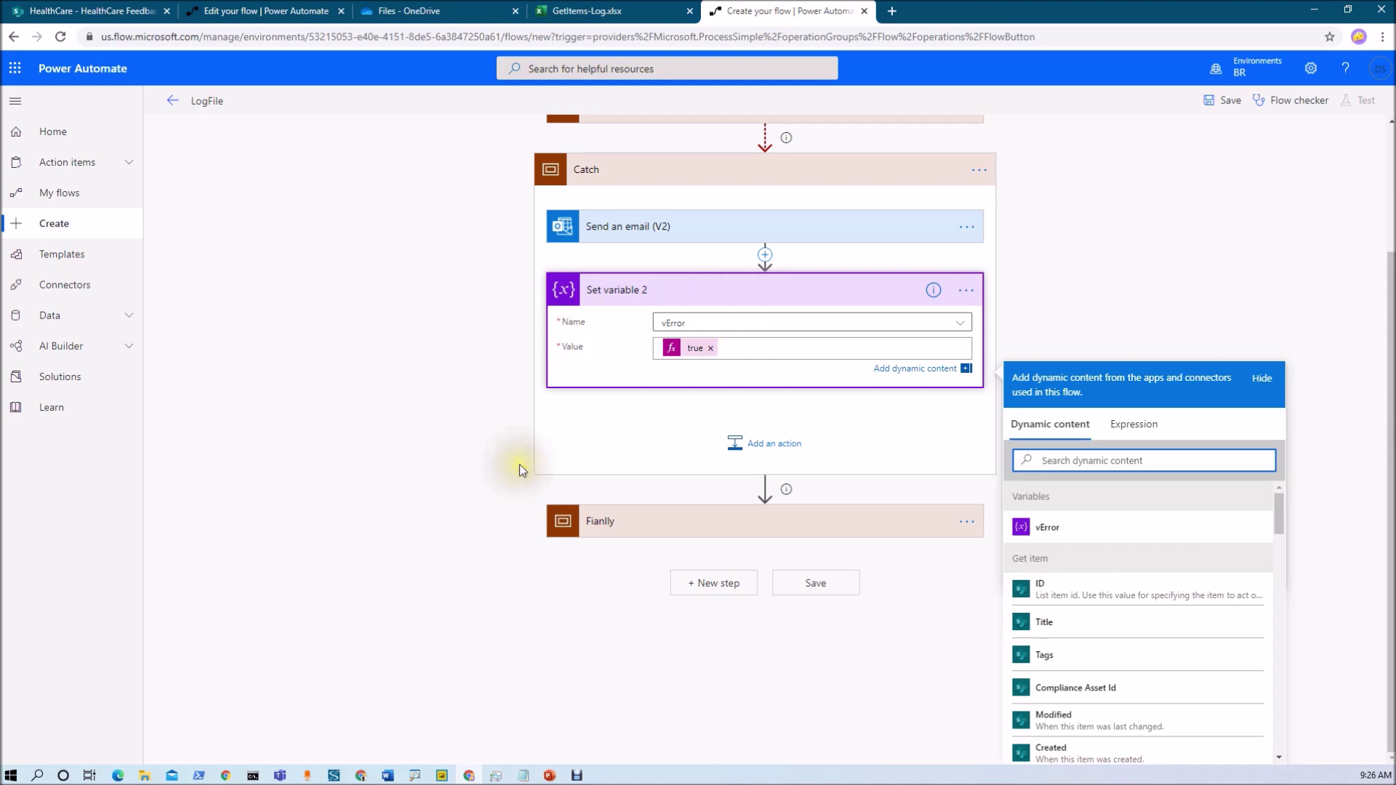
# Switch to OneDrive and create a new Excel workbook with the headings Message in A1 and Datetime in B1.
pyautogui.click(429, 10)
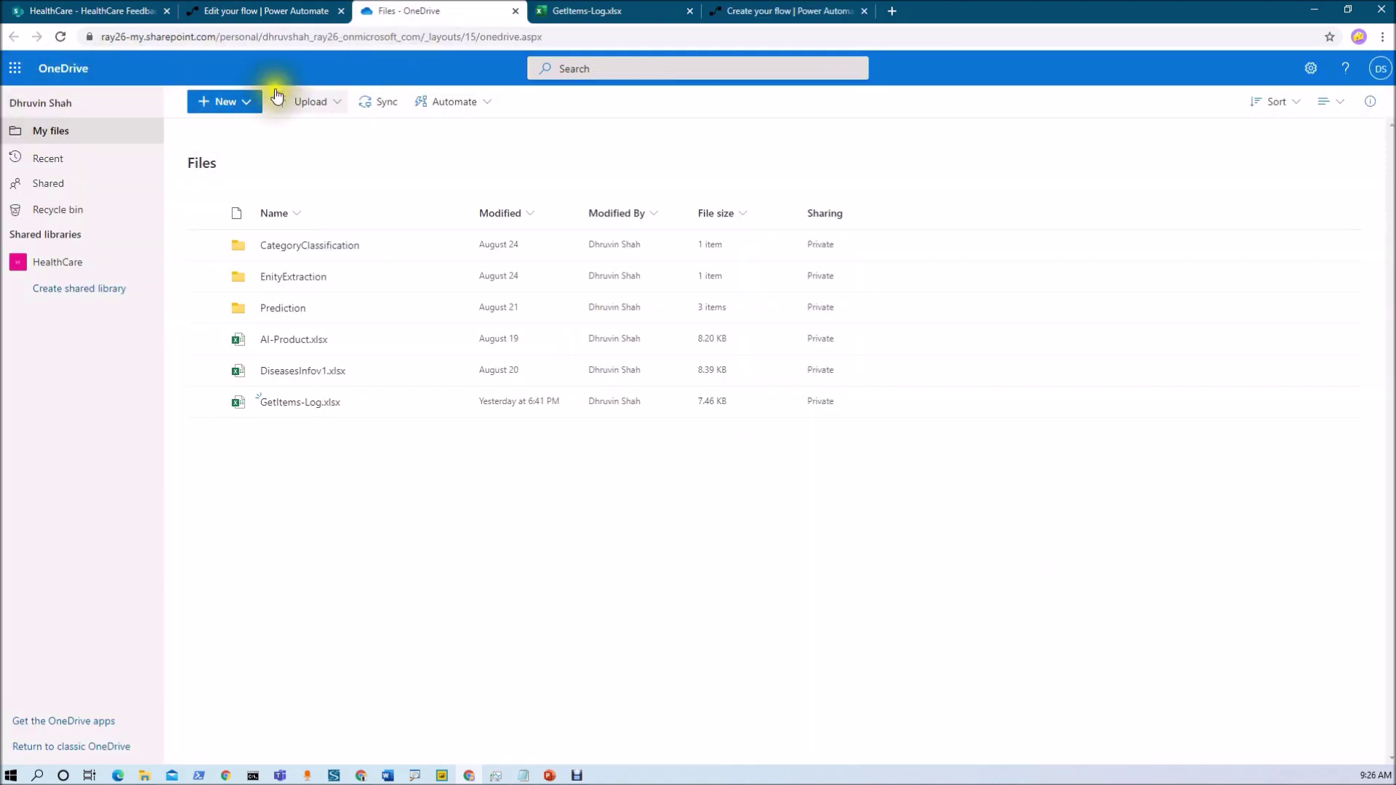
pyautogui.click(247, 103)
pyautogui.click(247, 183)
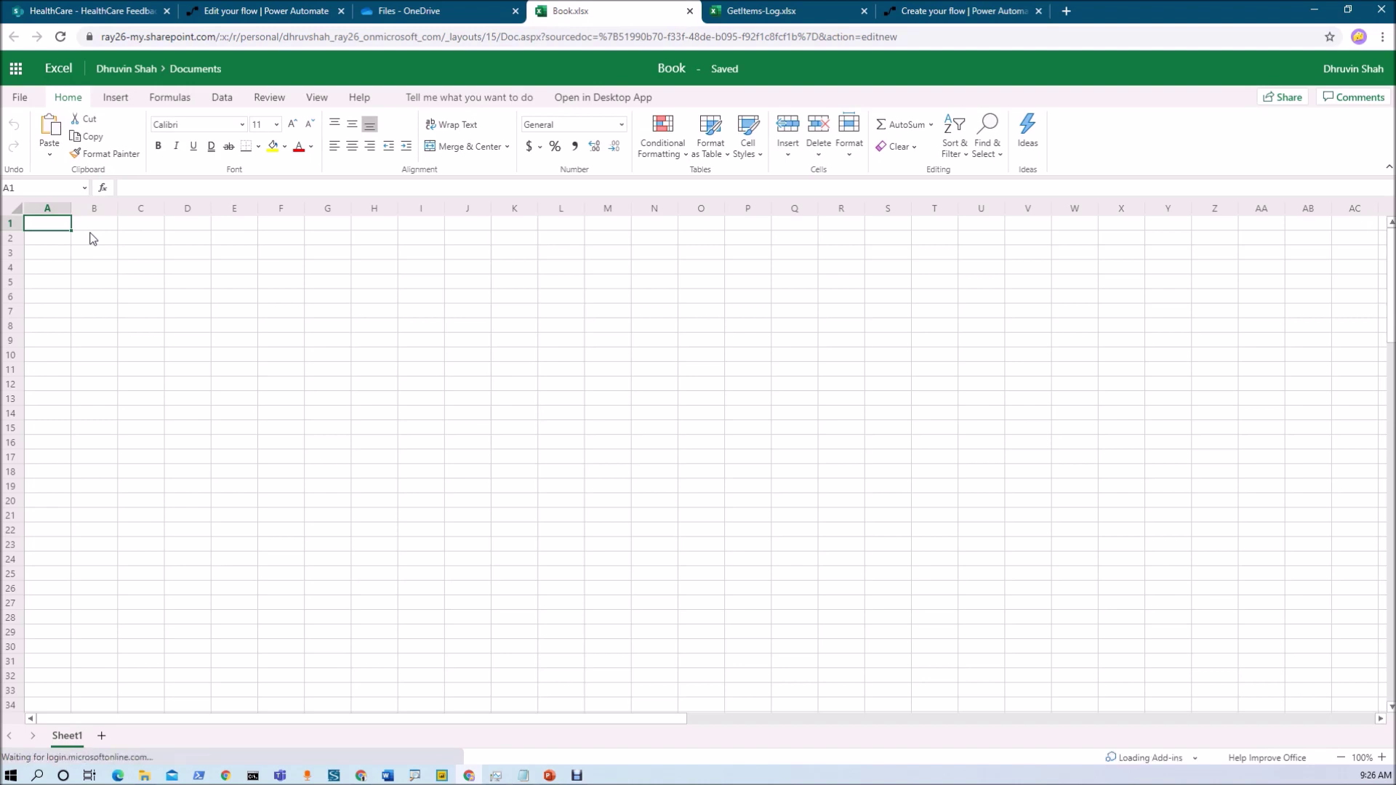
pyautogui.write('Message')
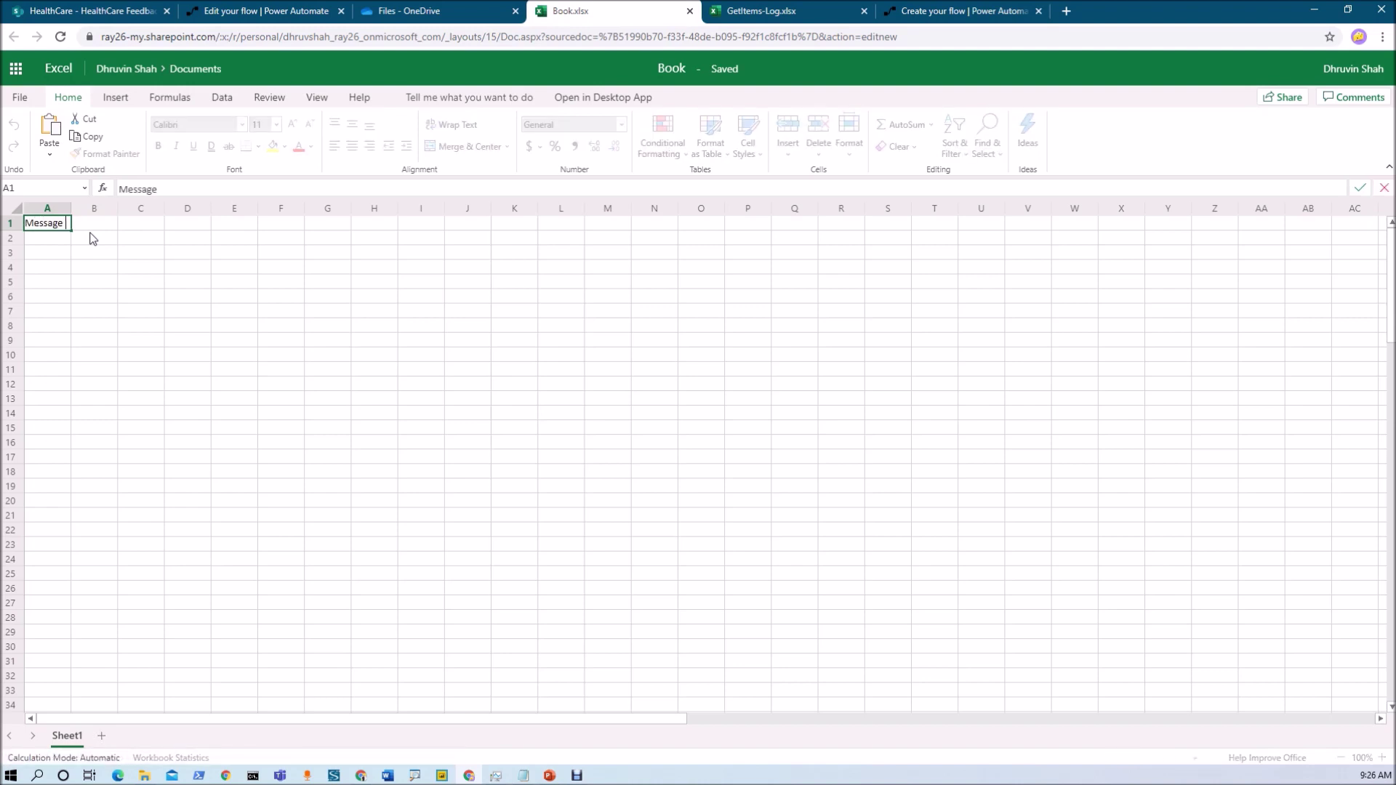
pyautogui.press('Tab')
pyautogui.write('D')
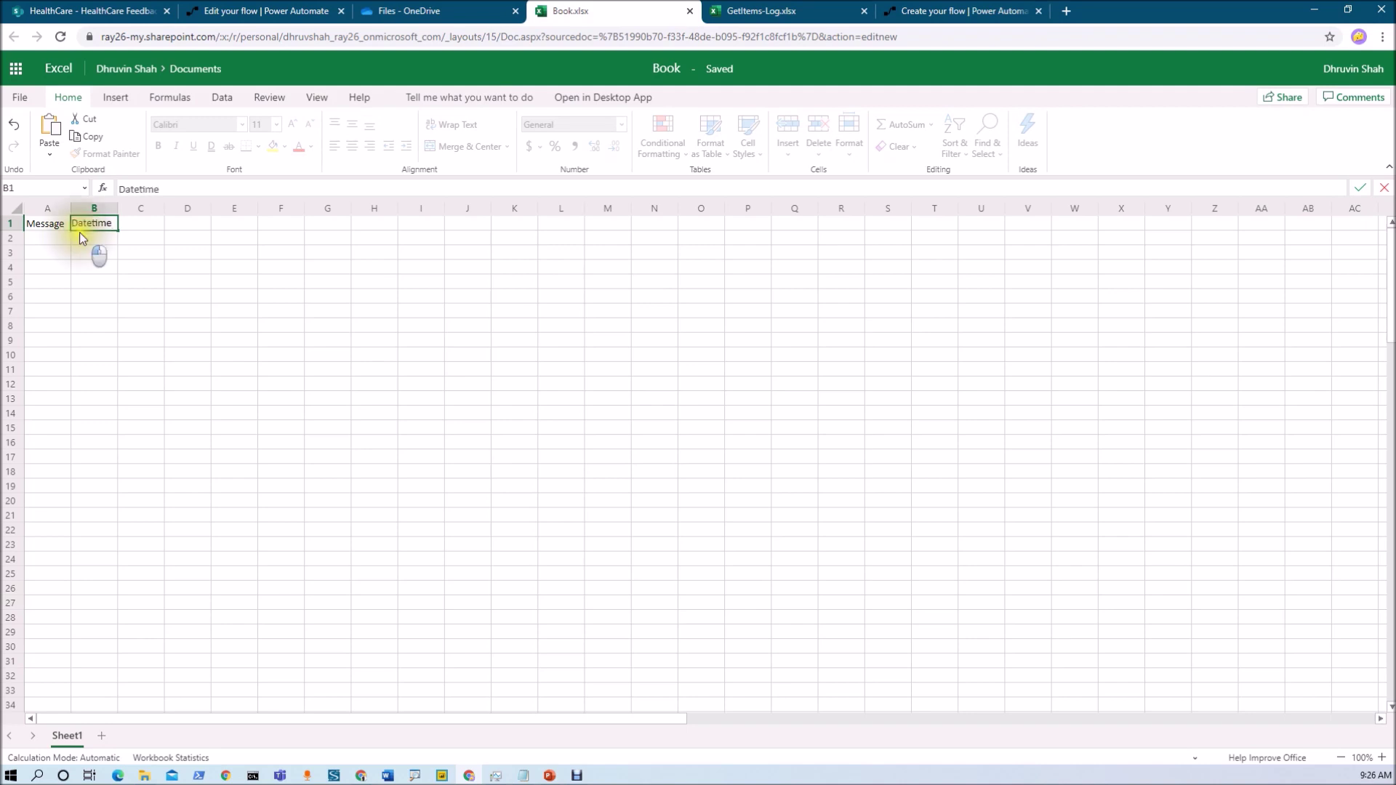
# Convert the heading range A1:B1 into a table that has headers.
pyautogui.moveTo(55, 224); pyautogui.dragTo(82, 224)
pyautogui.rightClick(83, 224)
pyautogui.click(116, 97)
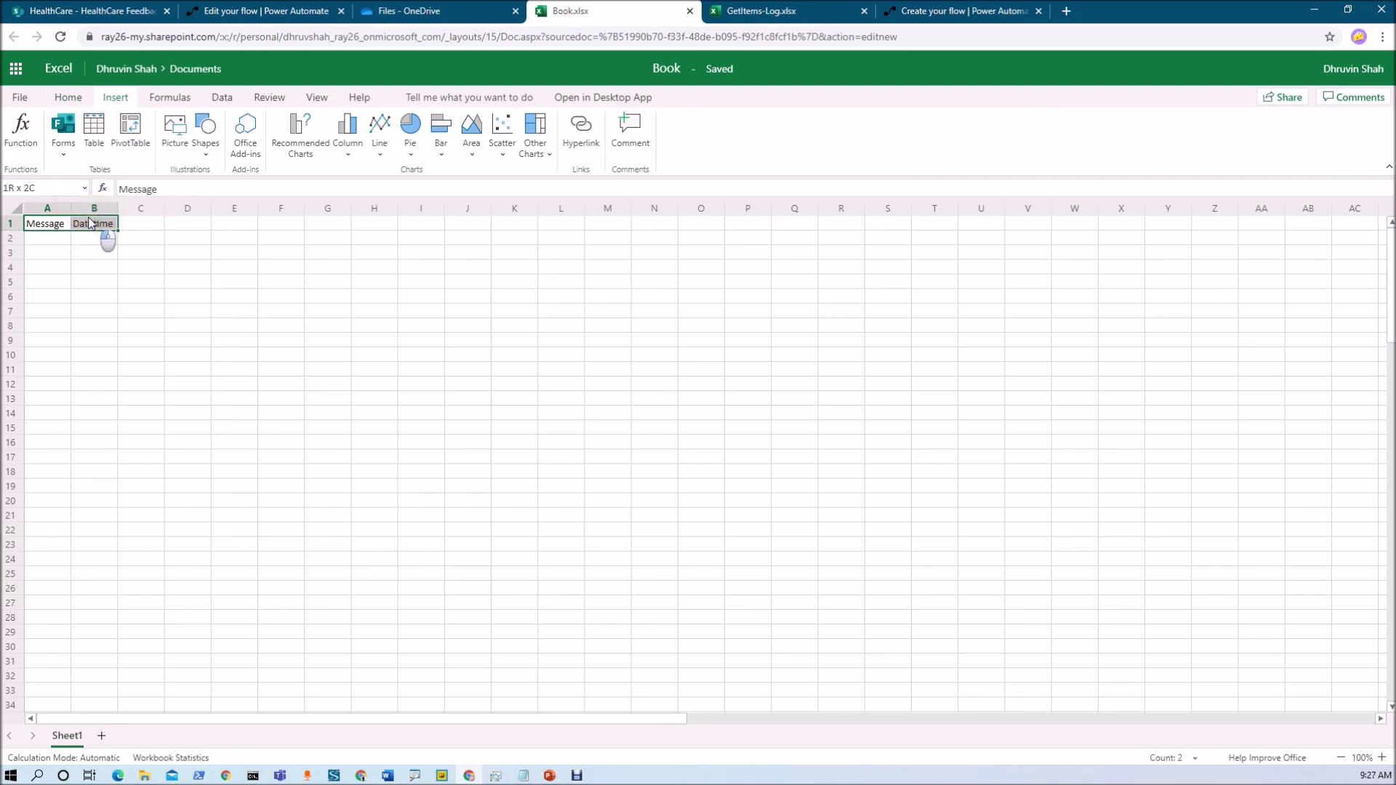
pyautogui.click(106, 127)
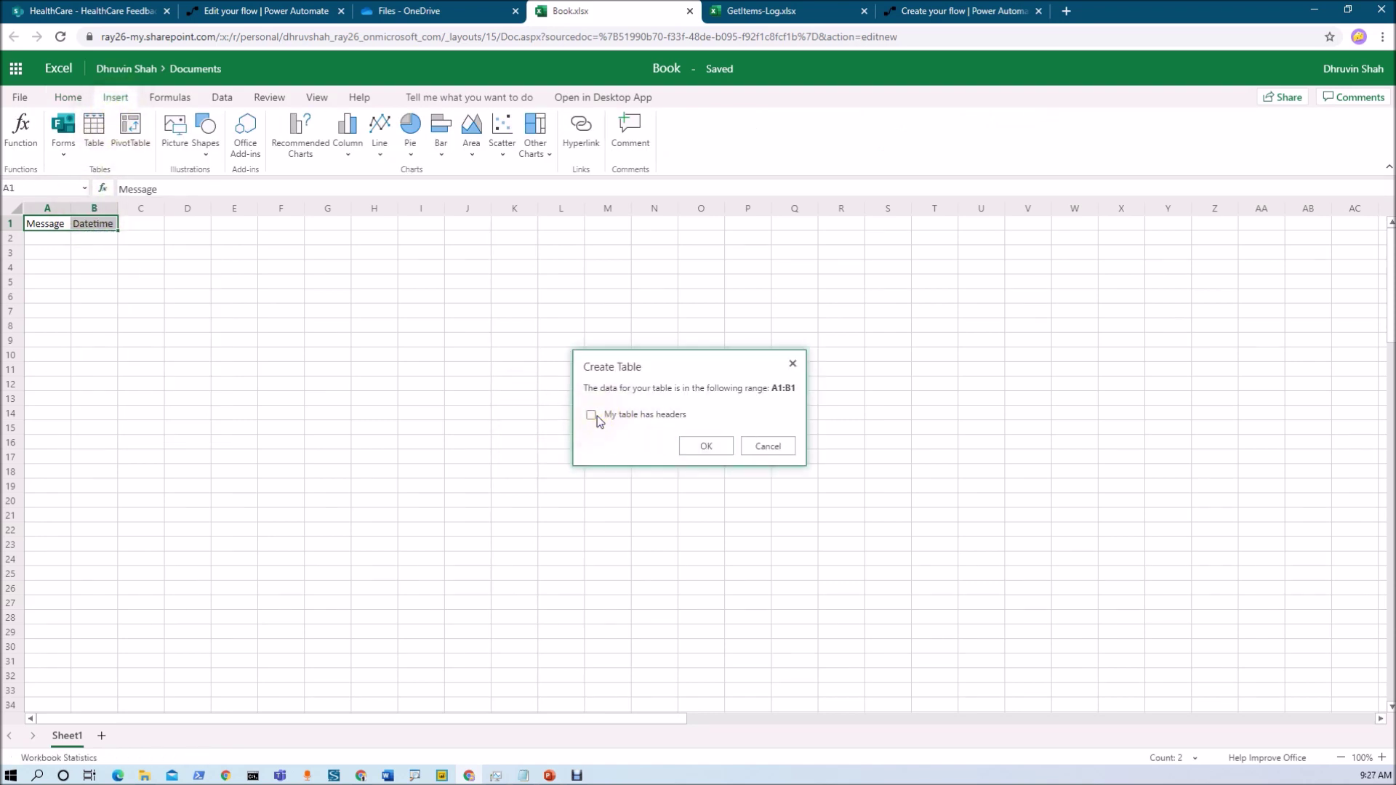
pyautogui.click(706, 445)
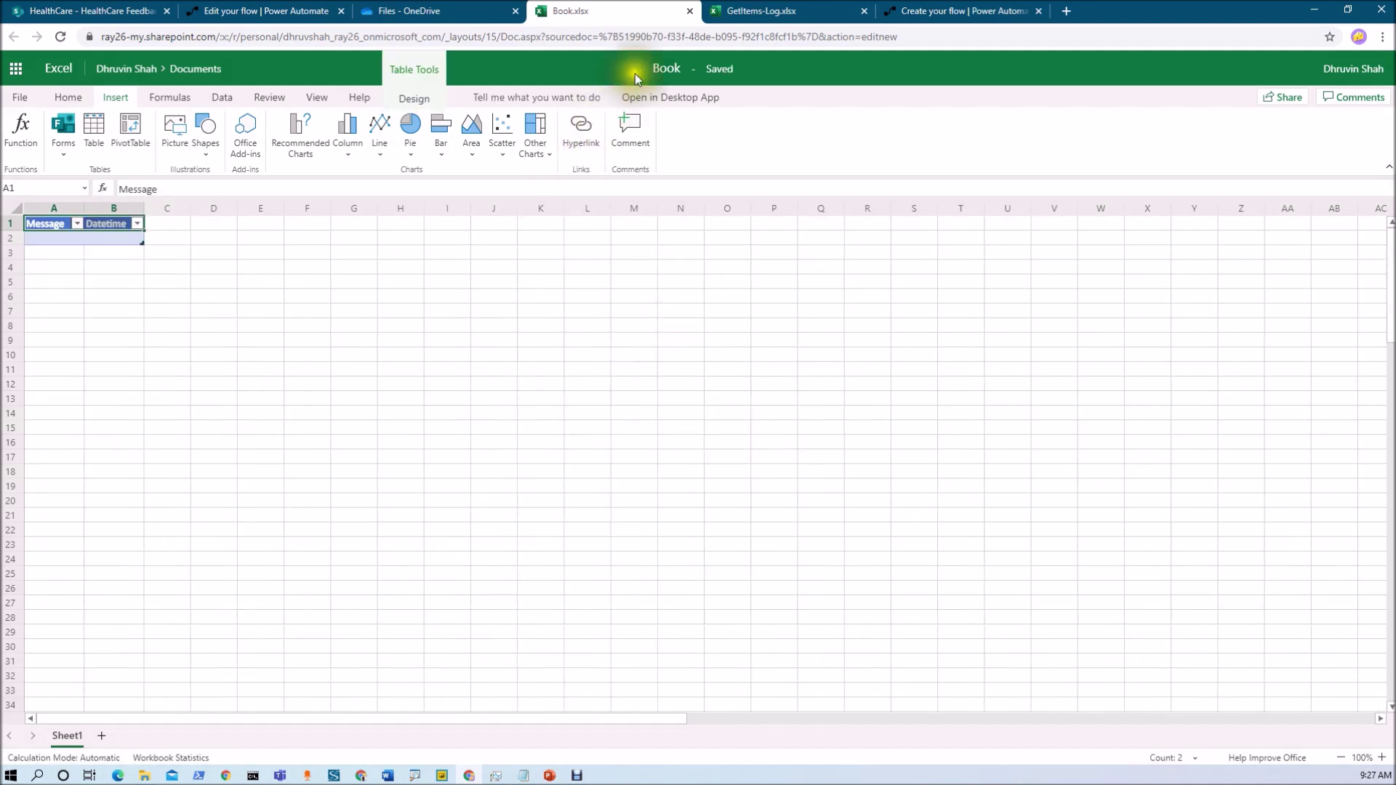
# Rename the workbook as Log.
pyautogui.click(659, 69)
pyautogui.hotkey('ctrl', 'a')
pyautogui.write('Log')
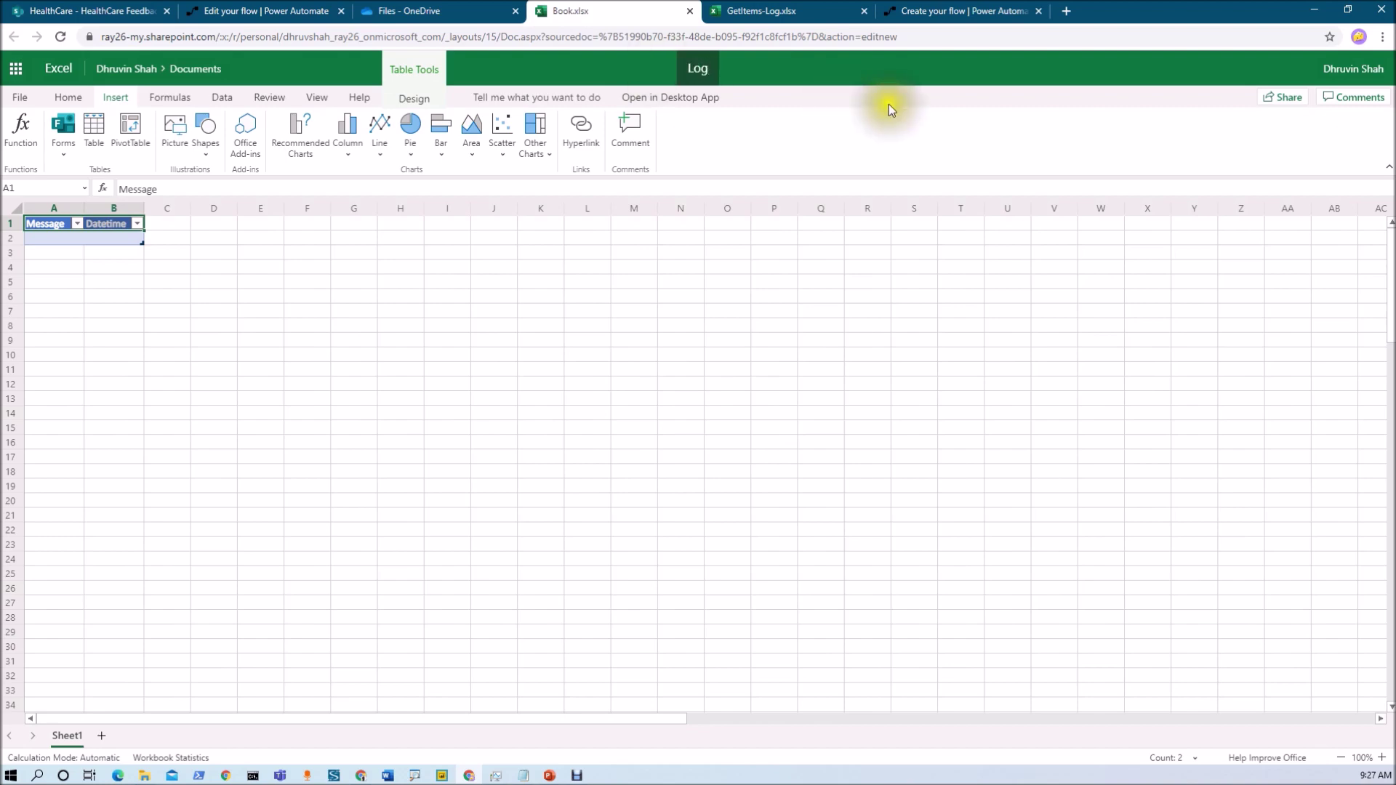
pyautogui.click(853, 67)
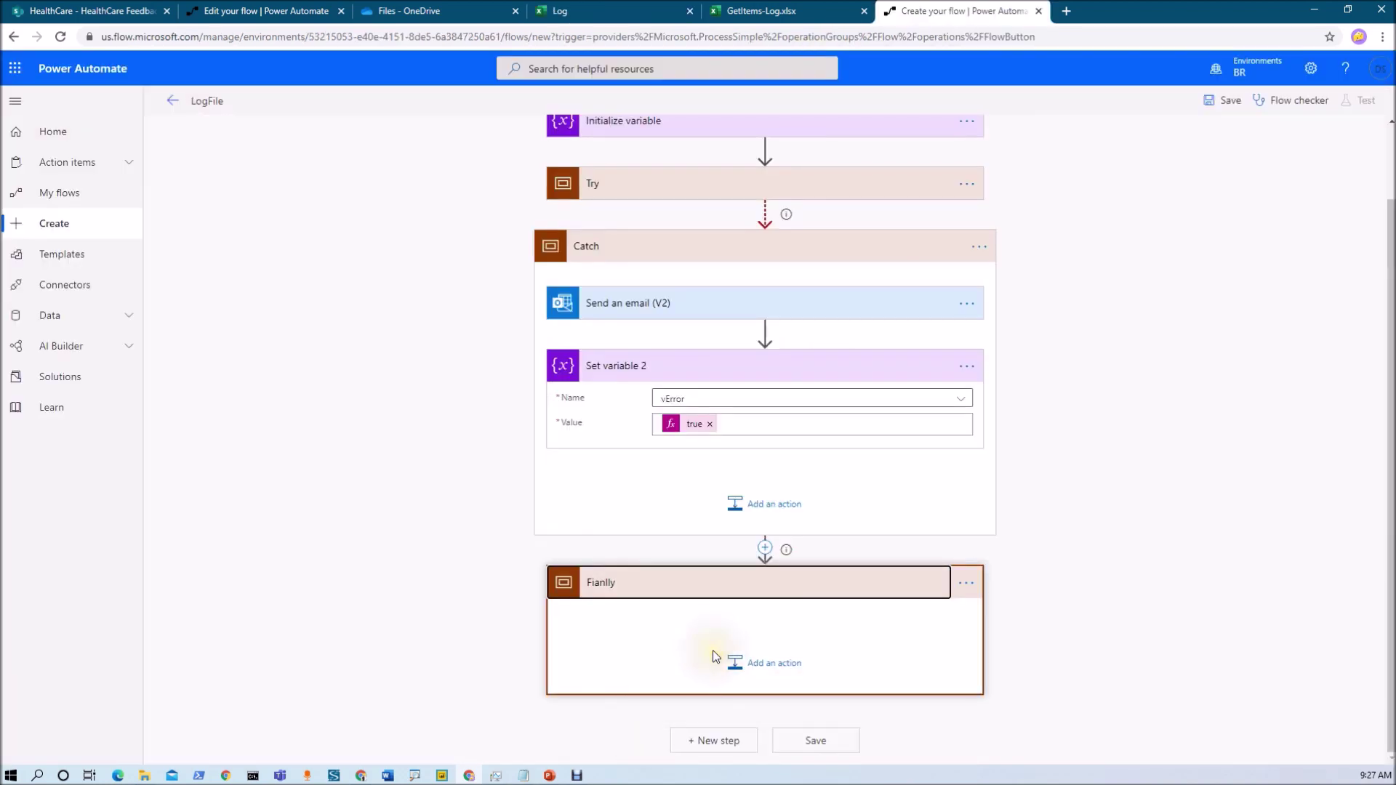
# In the Power Automate flow, add a Condition control inside the Fianlly scope.
pyautogui.click(771, 662)
pyautogui.scroll(-2, 771, 661)
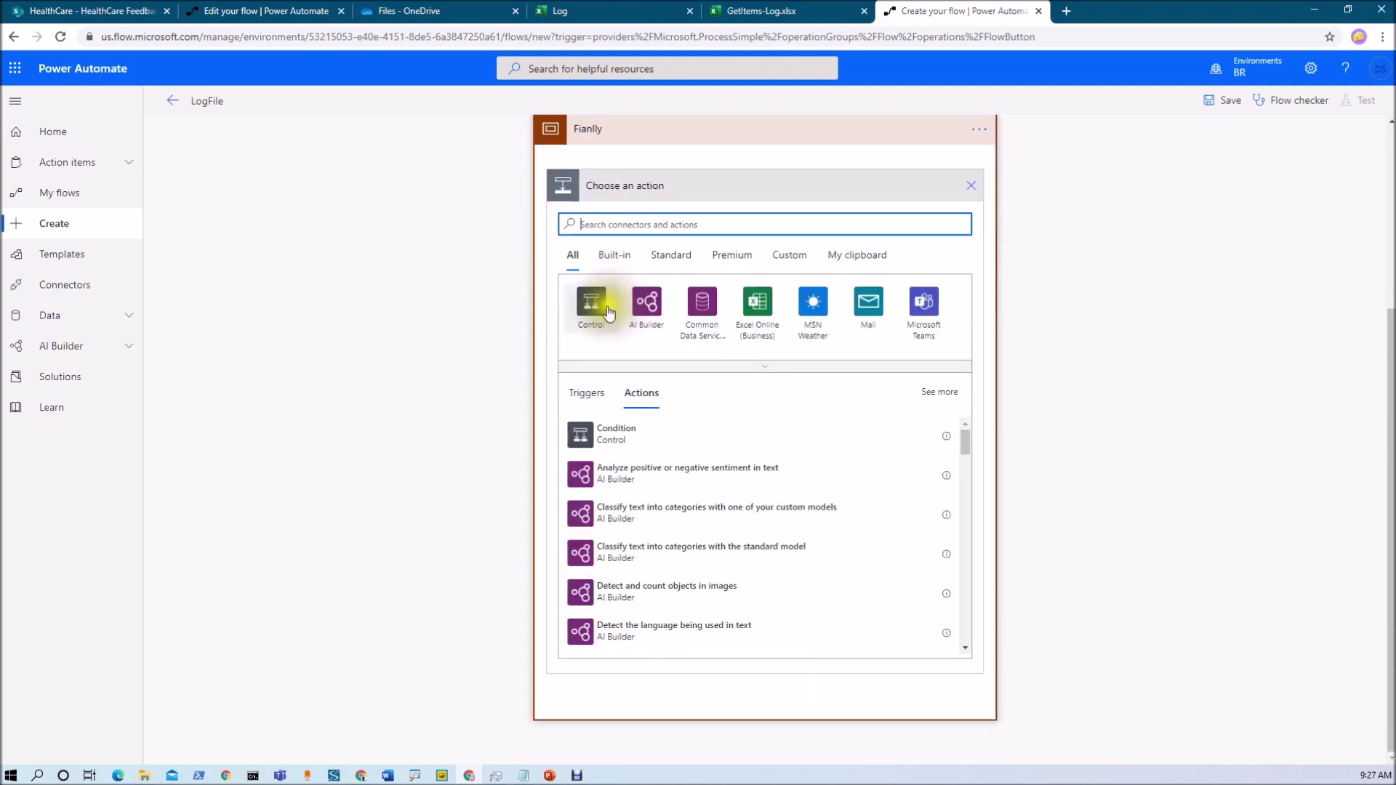
pyautogui.click(589, 311)
pyautogui.click(640, 276)
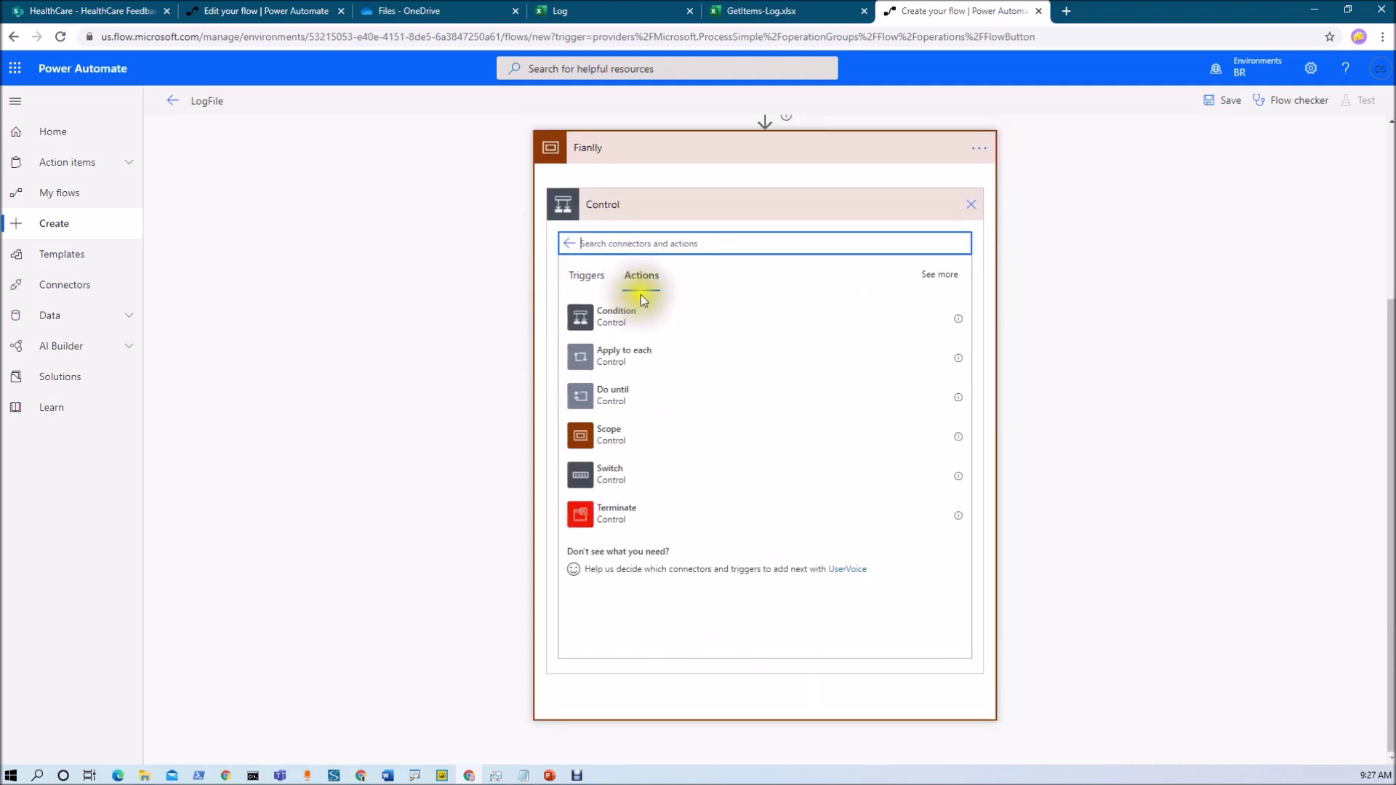
pyautogui.click(620, 334)
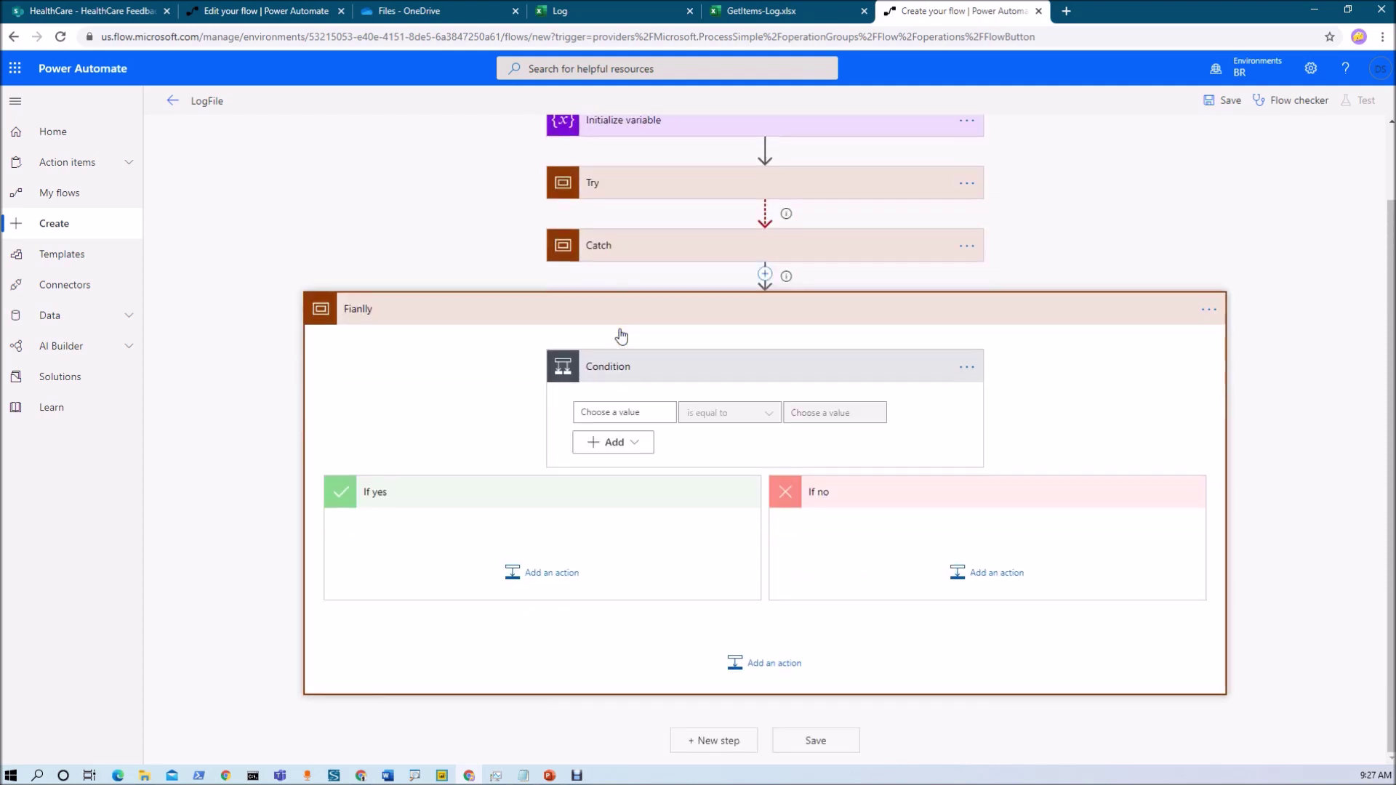
# Set the condition to check whether the vError variable is equal to the expression true.
pyautogui.click(620, 406)
pyautogui.click(757, 529)
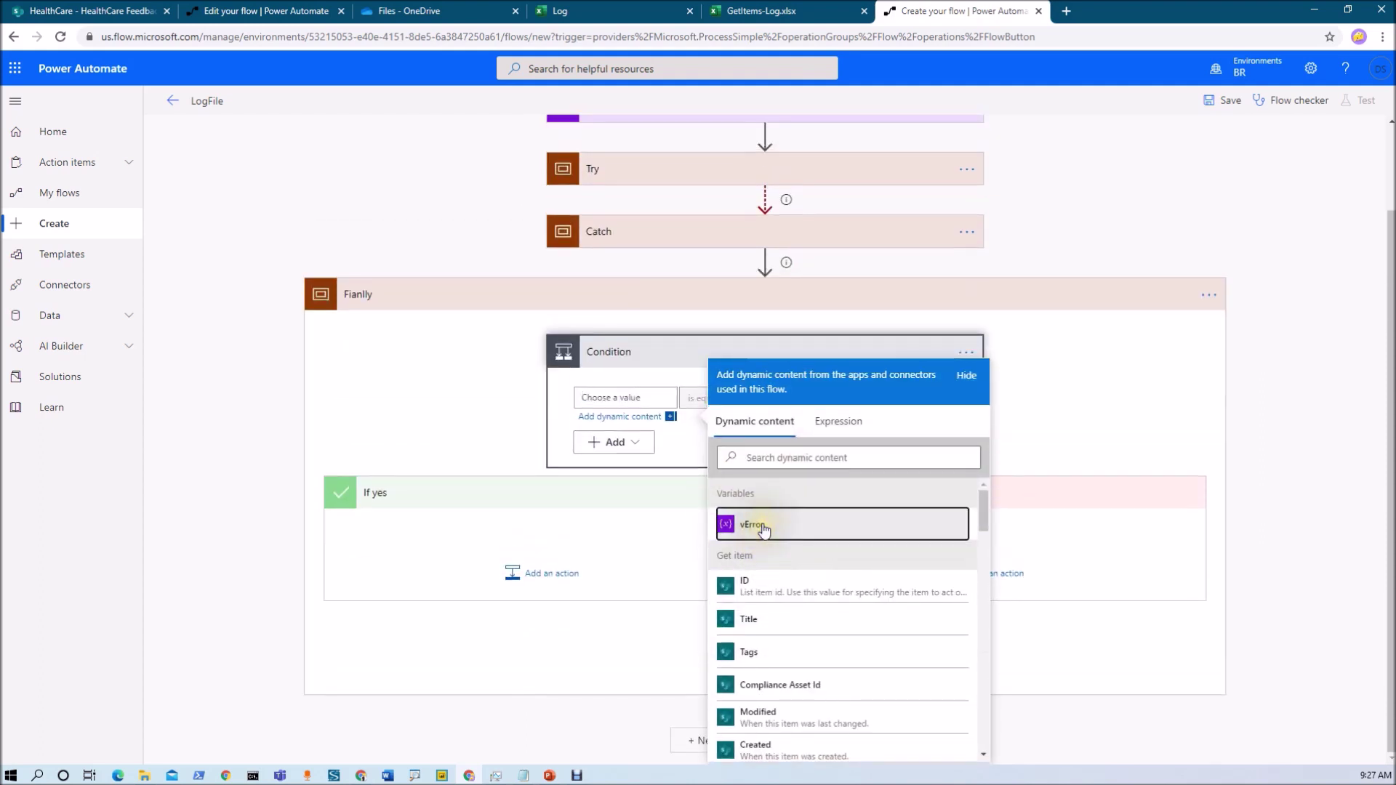
pyautogui.click(777, 346)
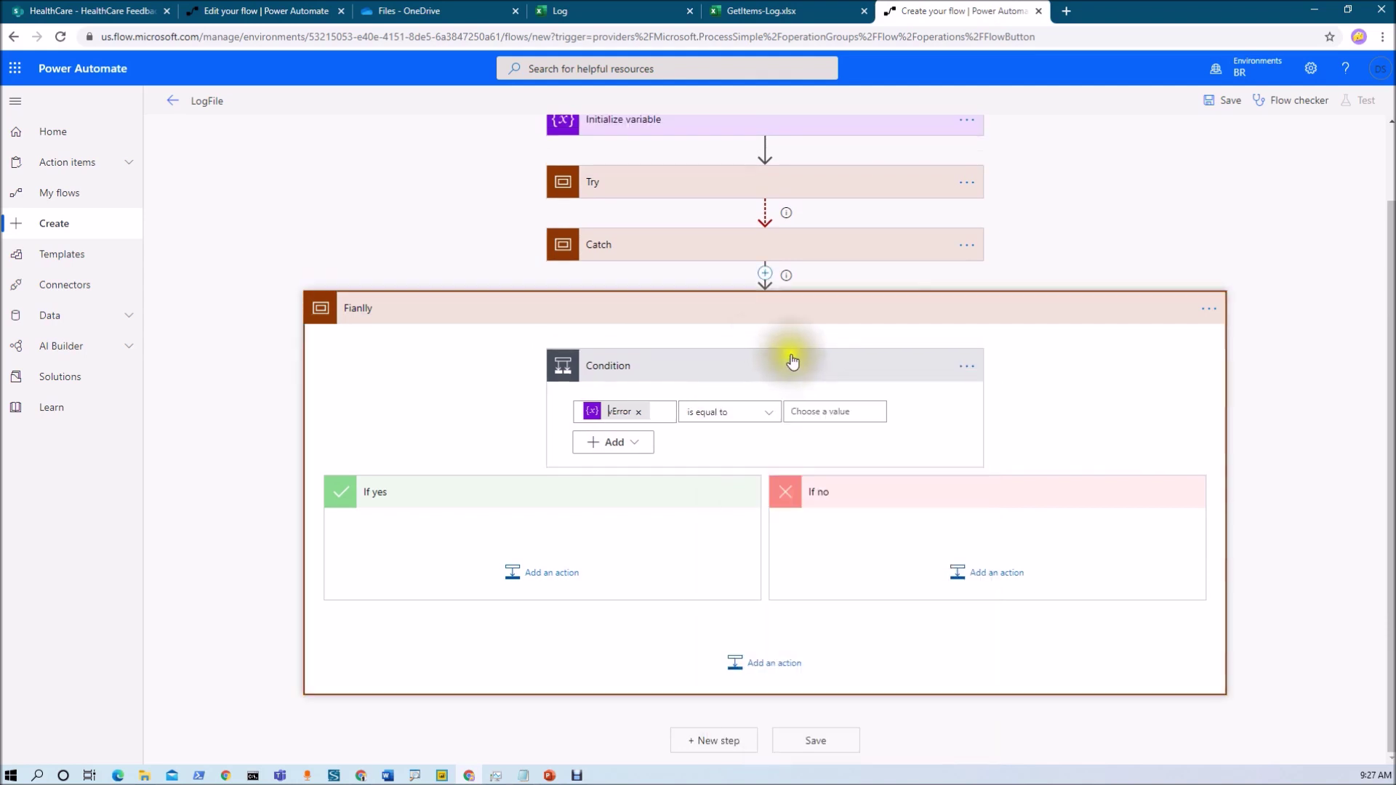
pyautogui.click(824, 412)
pyautogui.write('true')
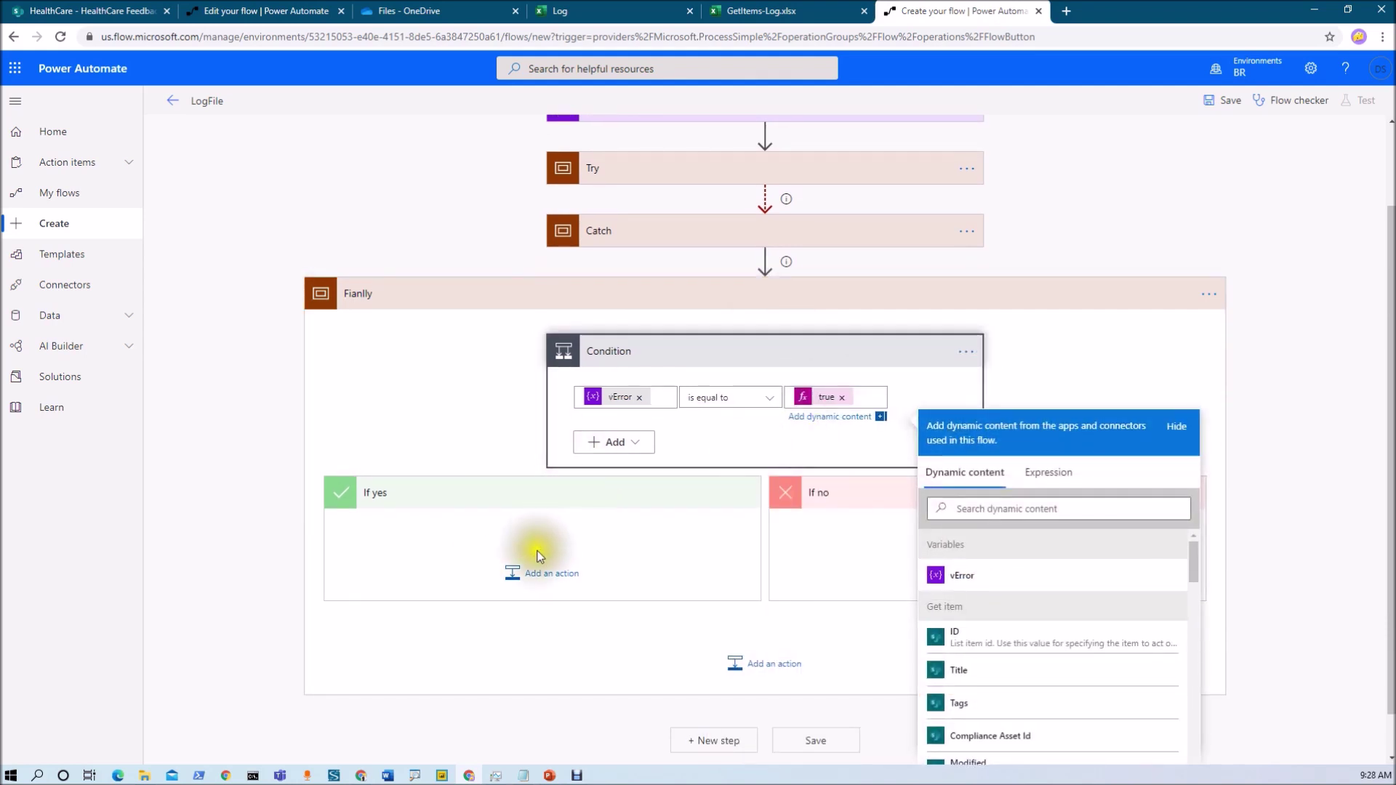
# Add the Excel Online (Business) action Add a row into a table to the condition's If yes branch.
pyautogui.click(542, 571)
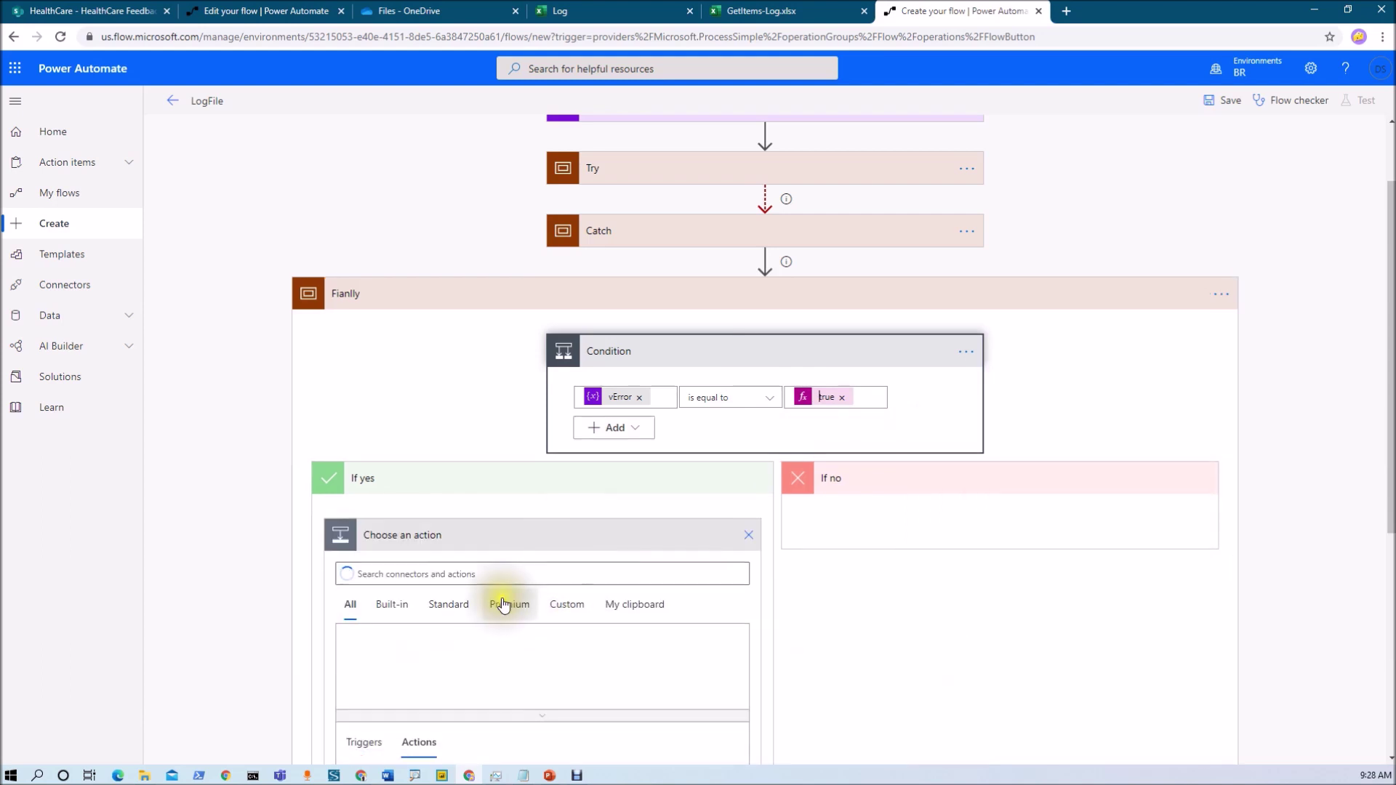
pyautogui.scroll(-4, 503, 605)
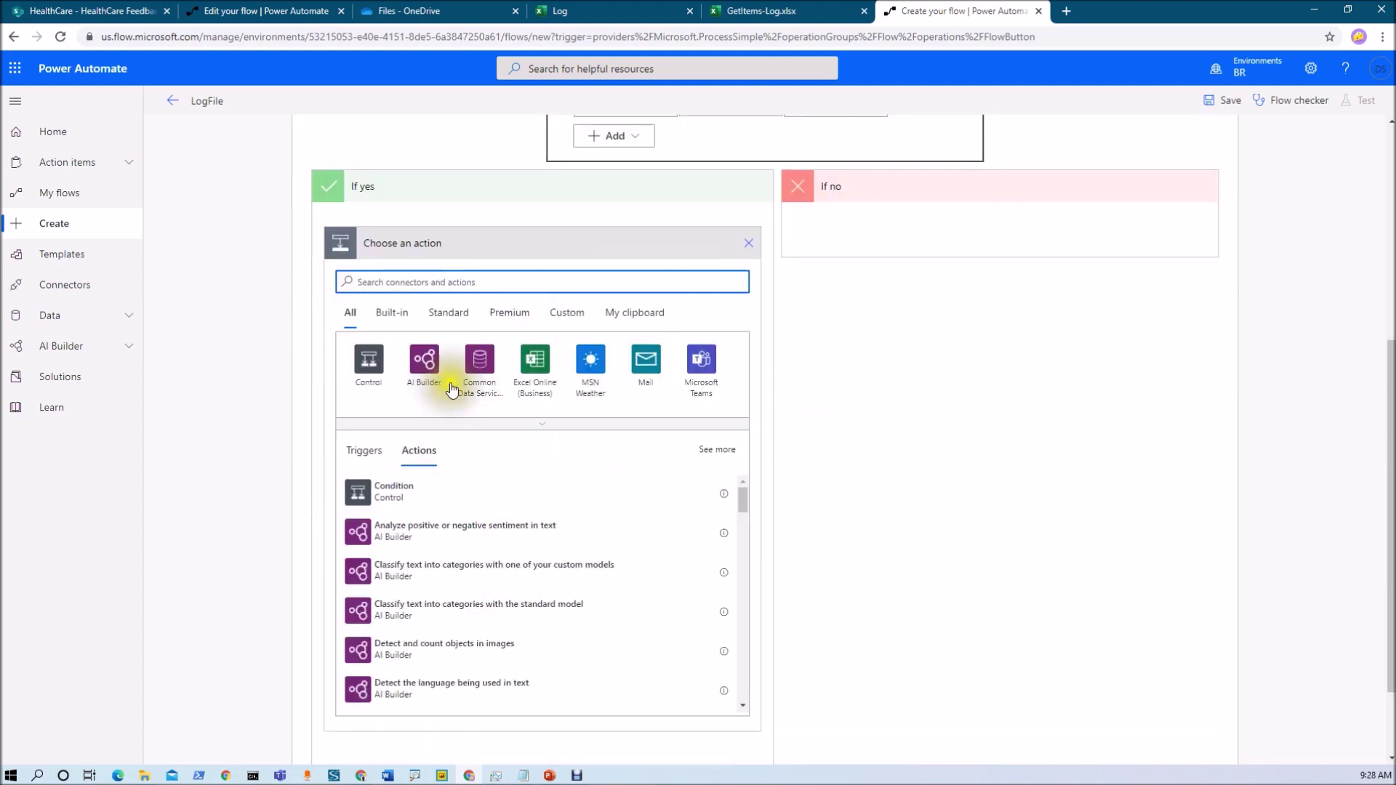
pyautogui.click(535, 367)
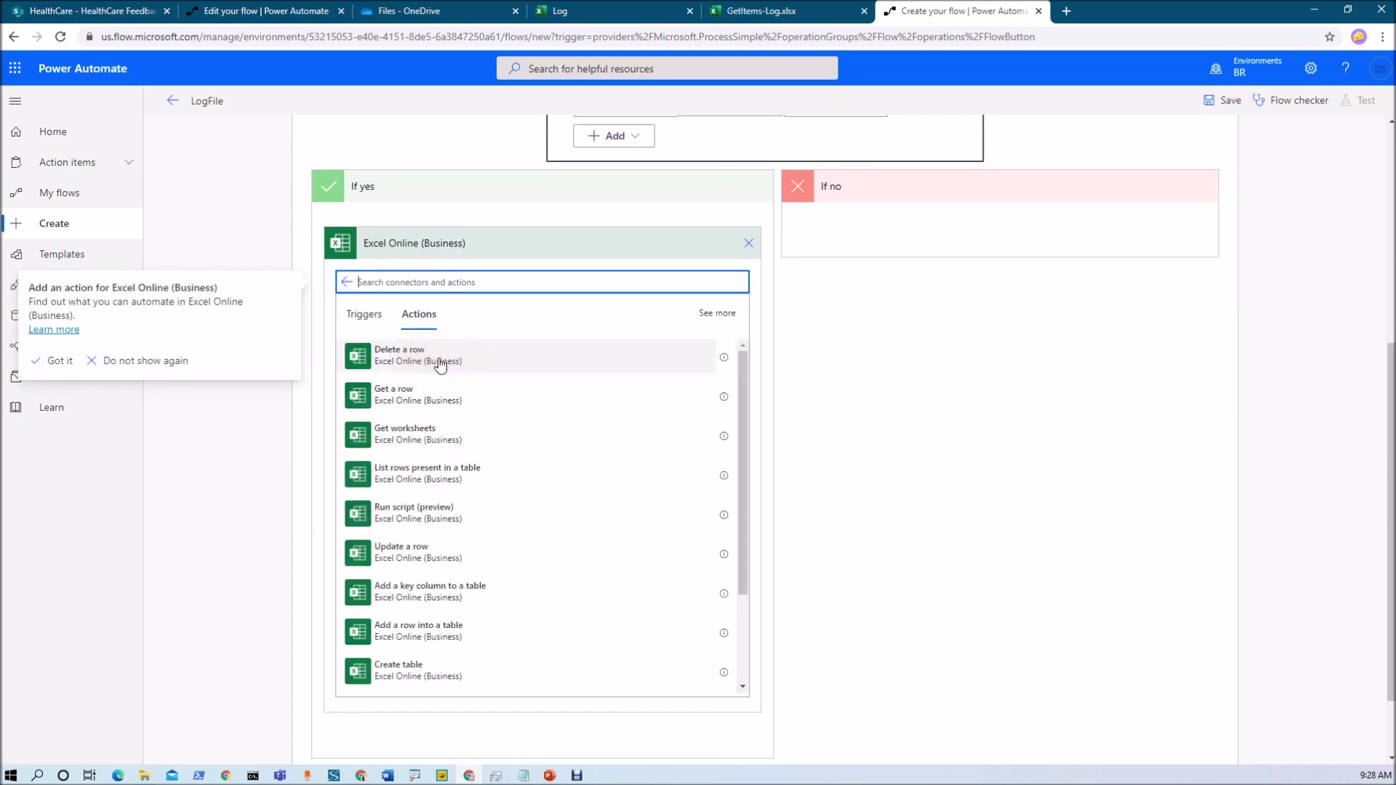
pyautogui.click(473, 634)
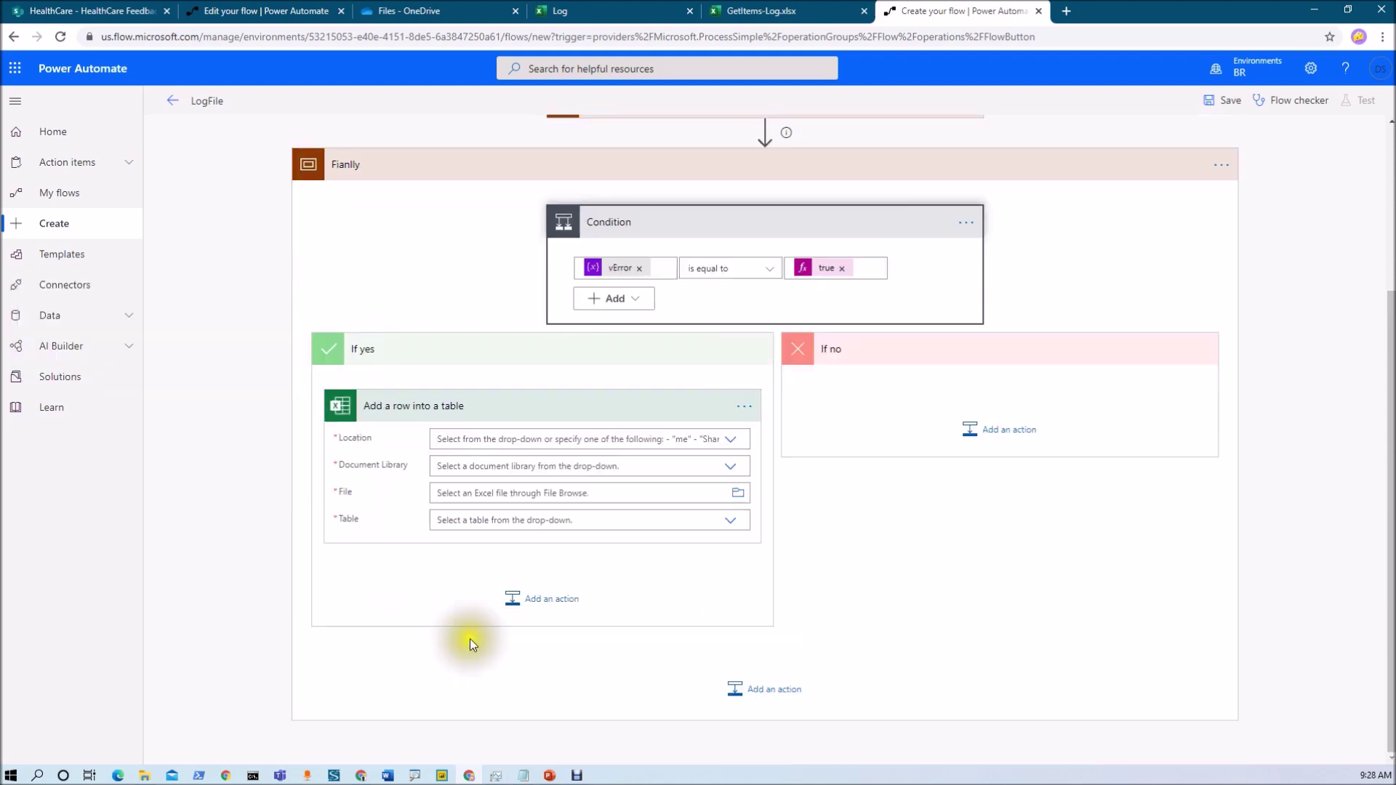
# Point the If yes row action to OneDrive for Business, document library OneDrive, file /Log.xlsx and table Table1.
pyautogui.click(731, 415)
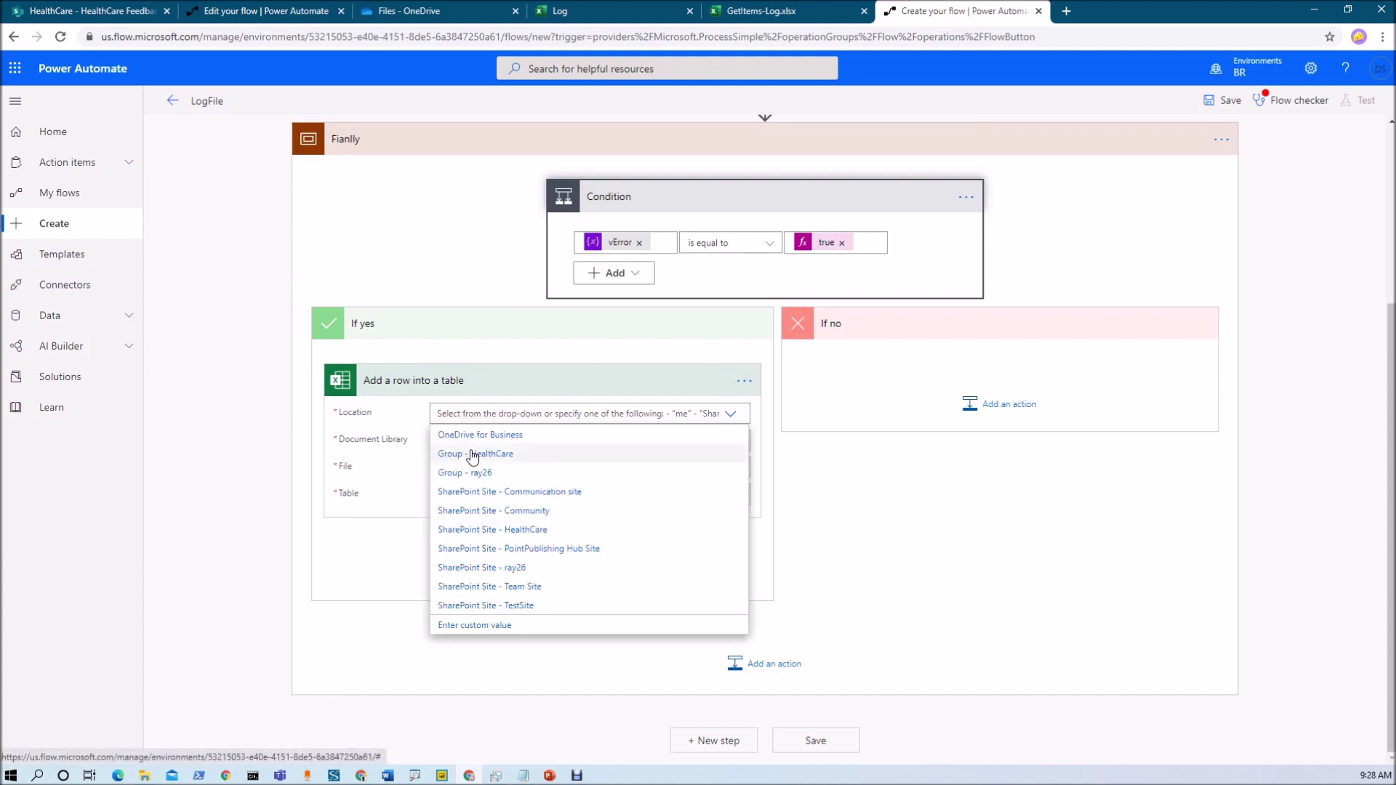
pyautogui.click(489, 436)
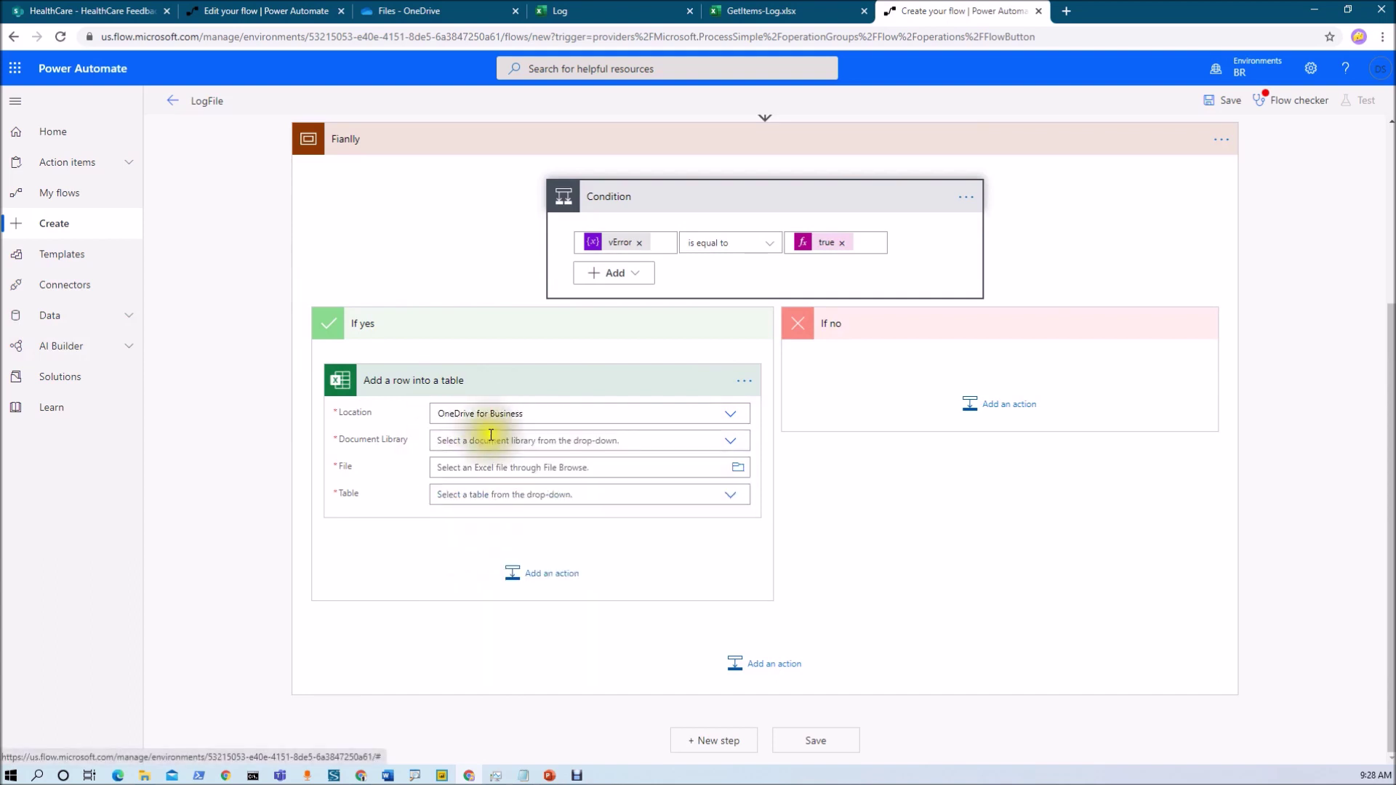
pyautogui.click(730, 442)
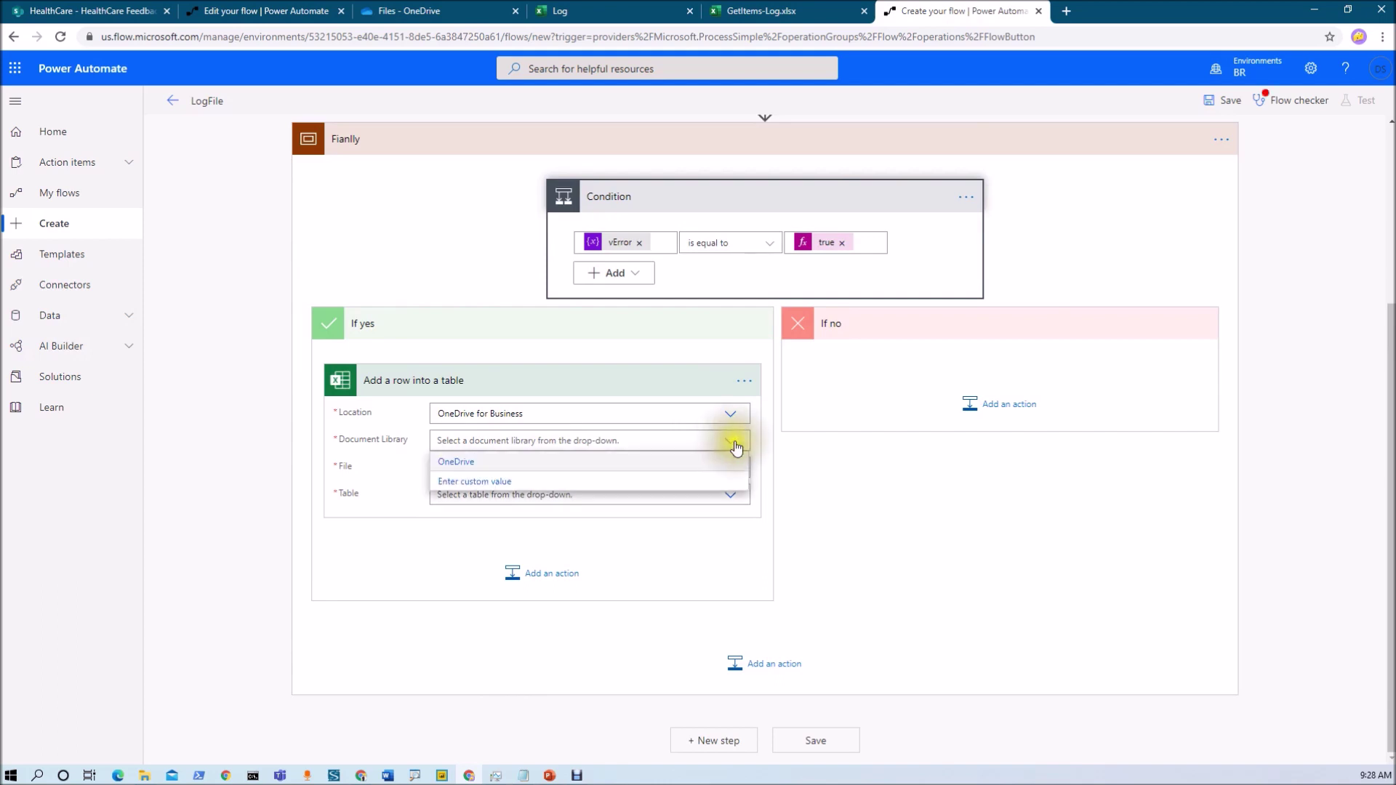
pyautogui.click(685, 461)
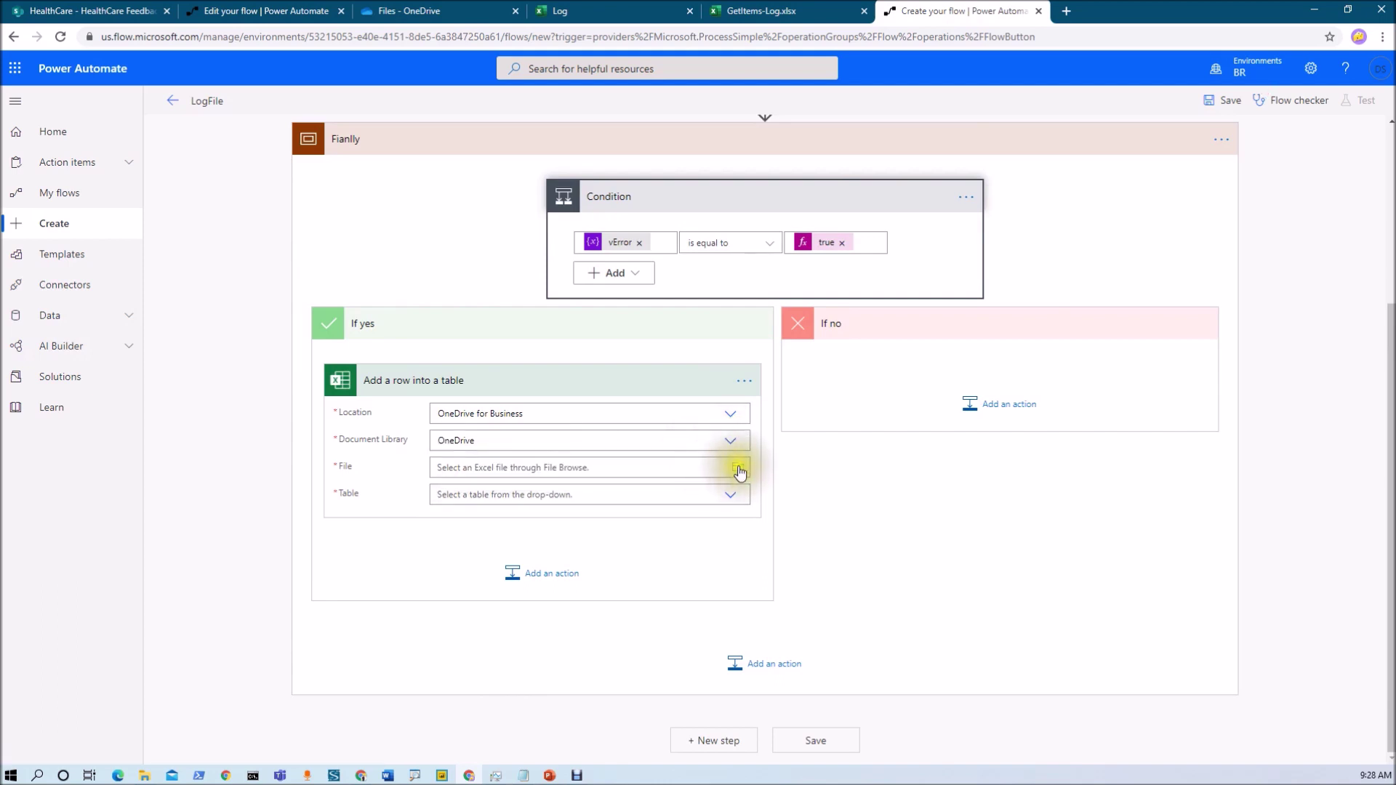
pyautogui.click(738, 469)
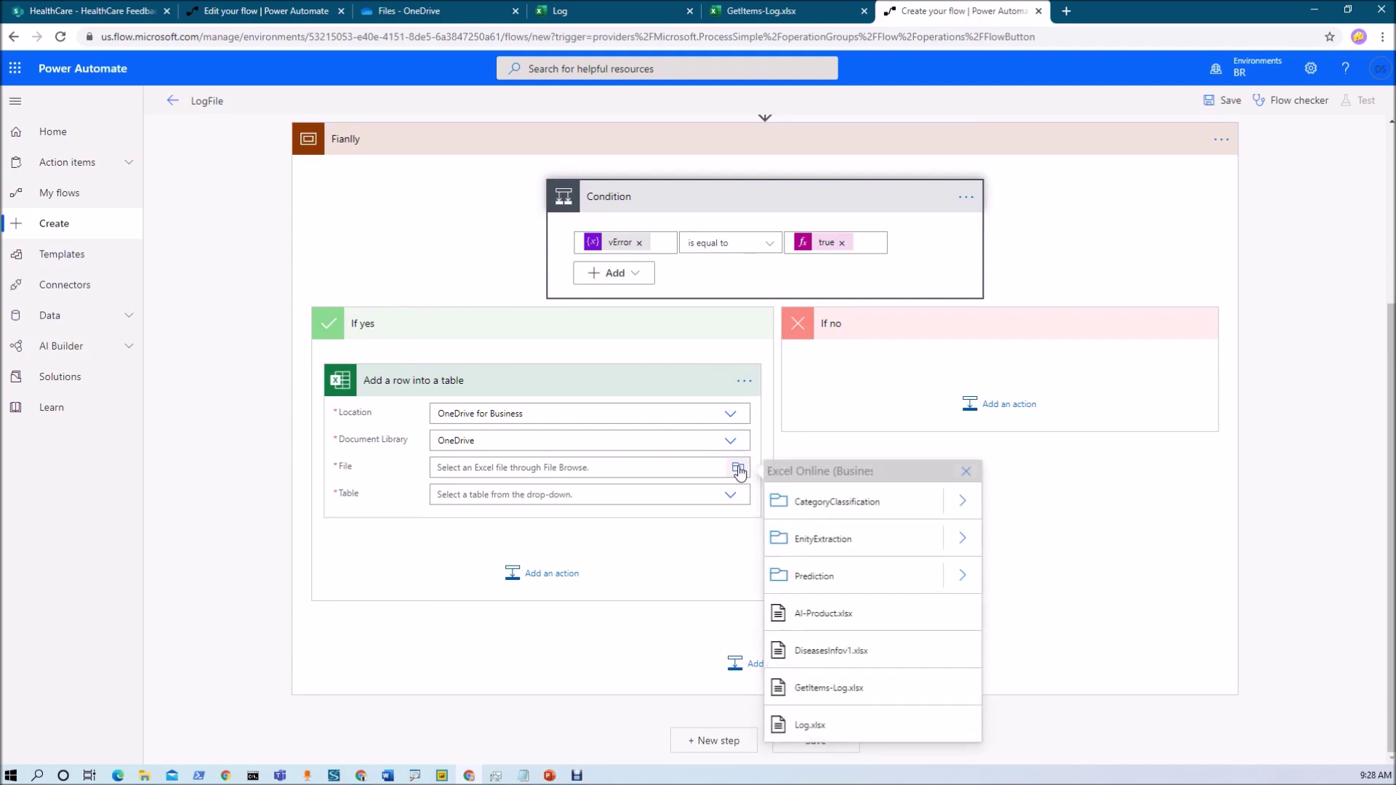
pyautogui.click(808, 725)
pyautogui.click(594, 595)
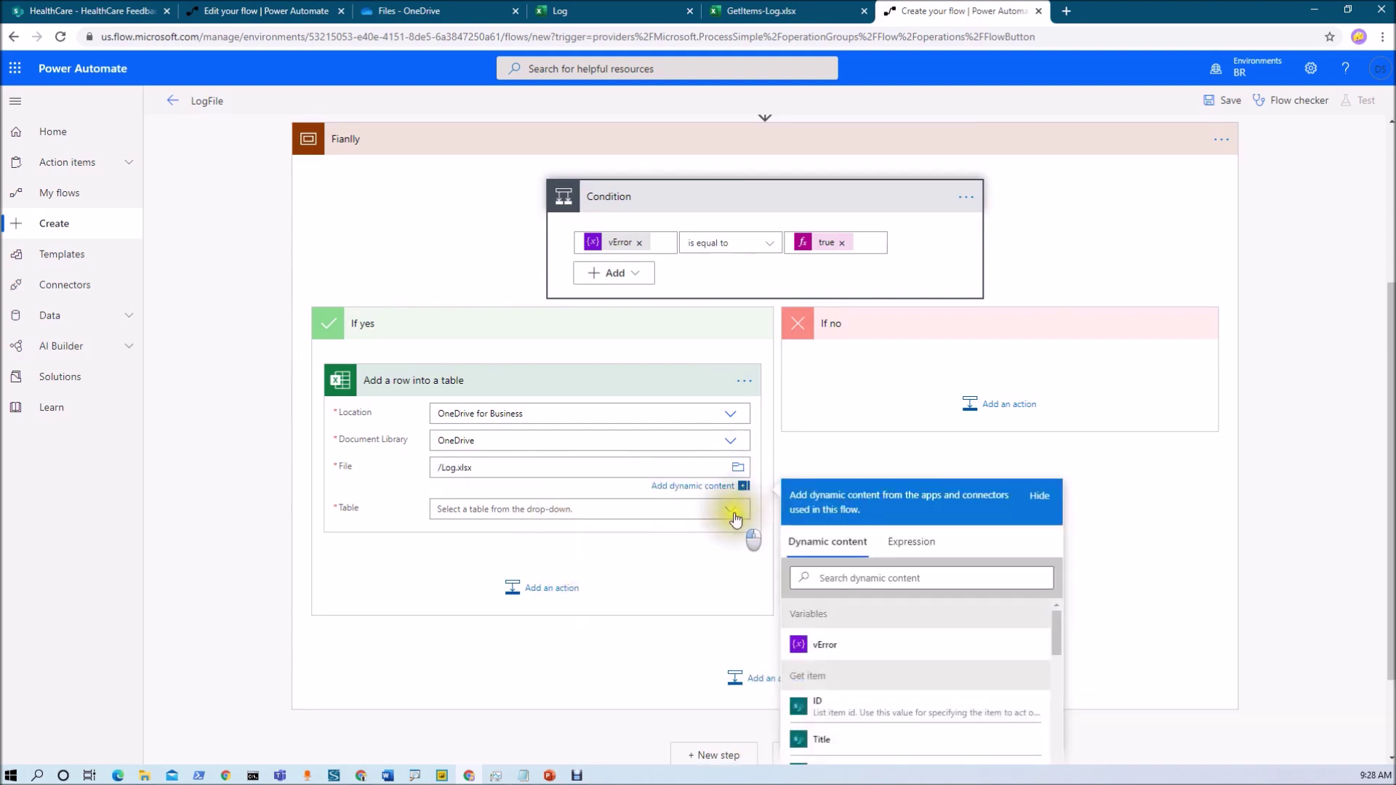
pyautogui.click(732, 515)
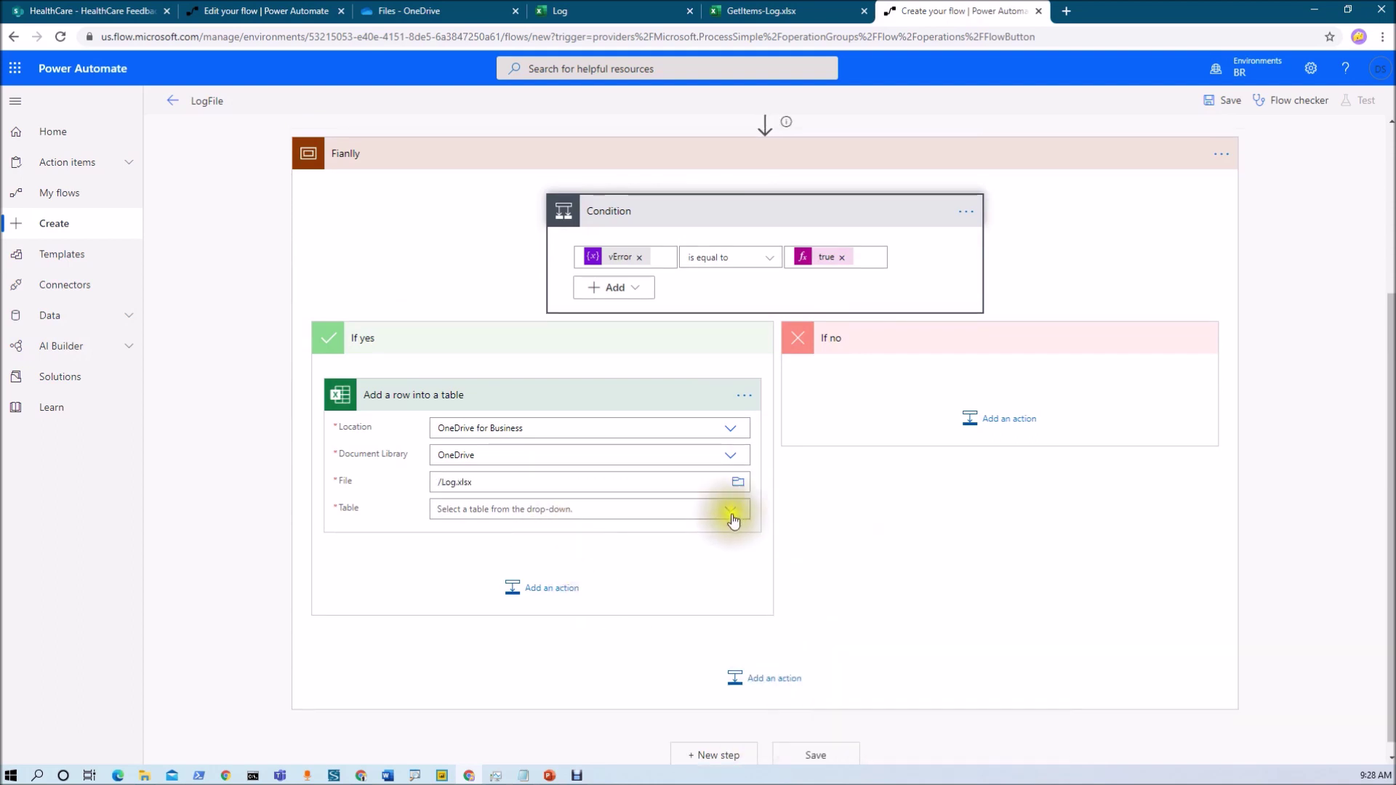
pyautogui.click(623, 535)
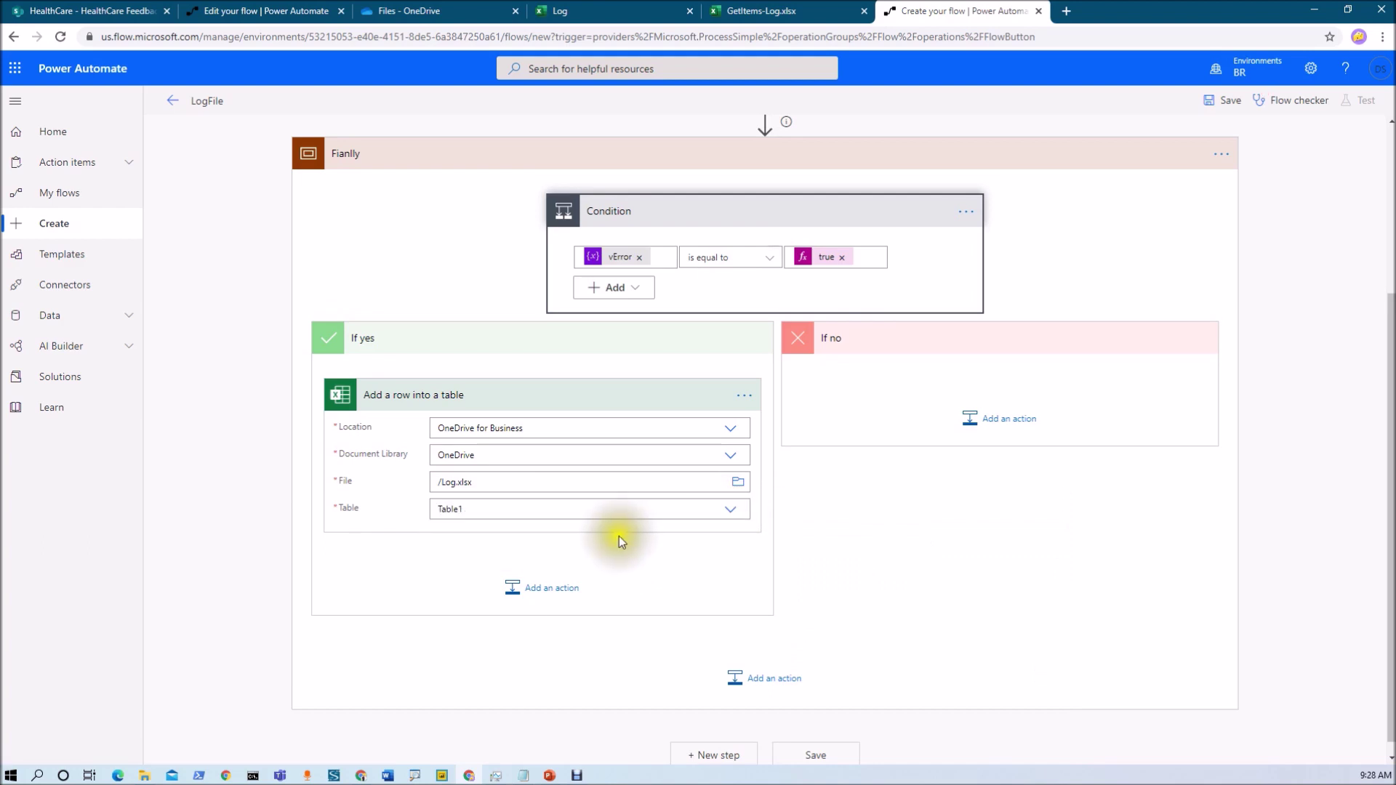
# Set the If yes row's Message to "Something went wrong" and its Datetime to the expression utcNow().
pyautogui.click(459, 538)
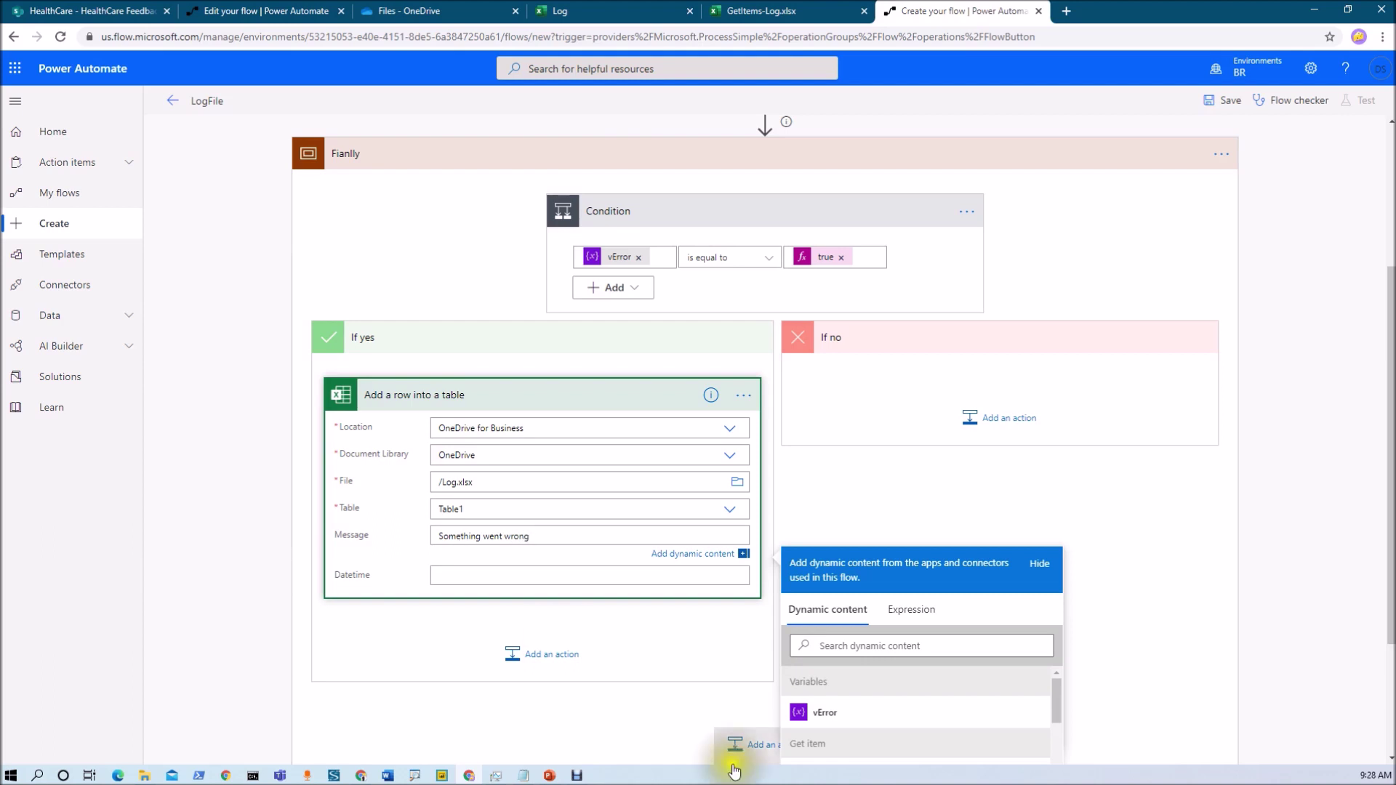
pyautogui.click(529, 576)
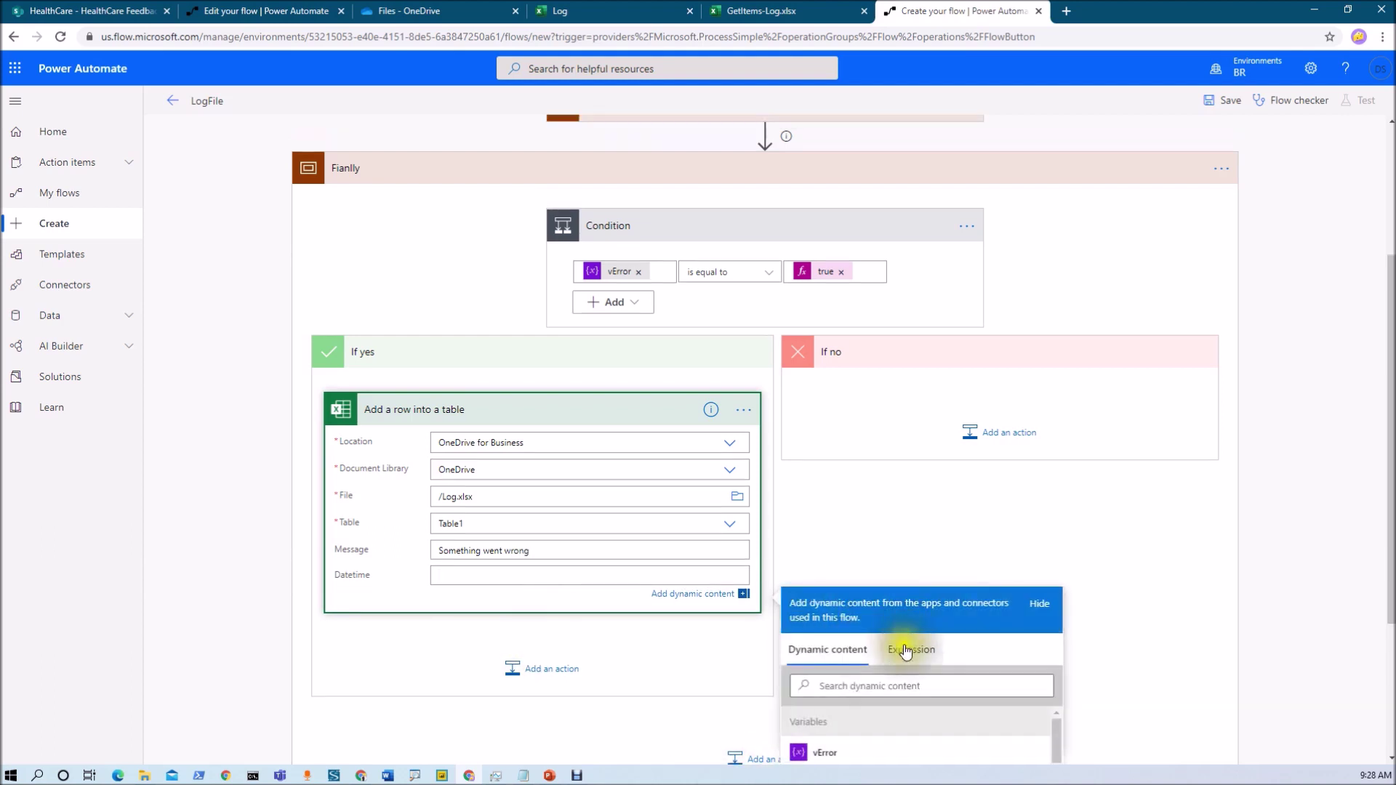
pyautogui.click(909, 650)
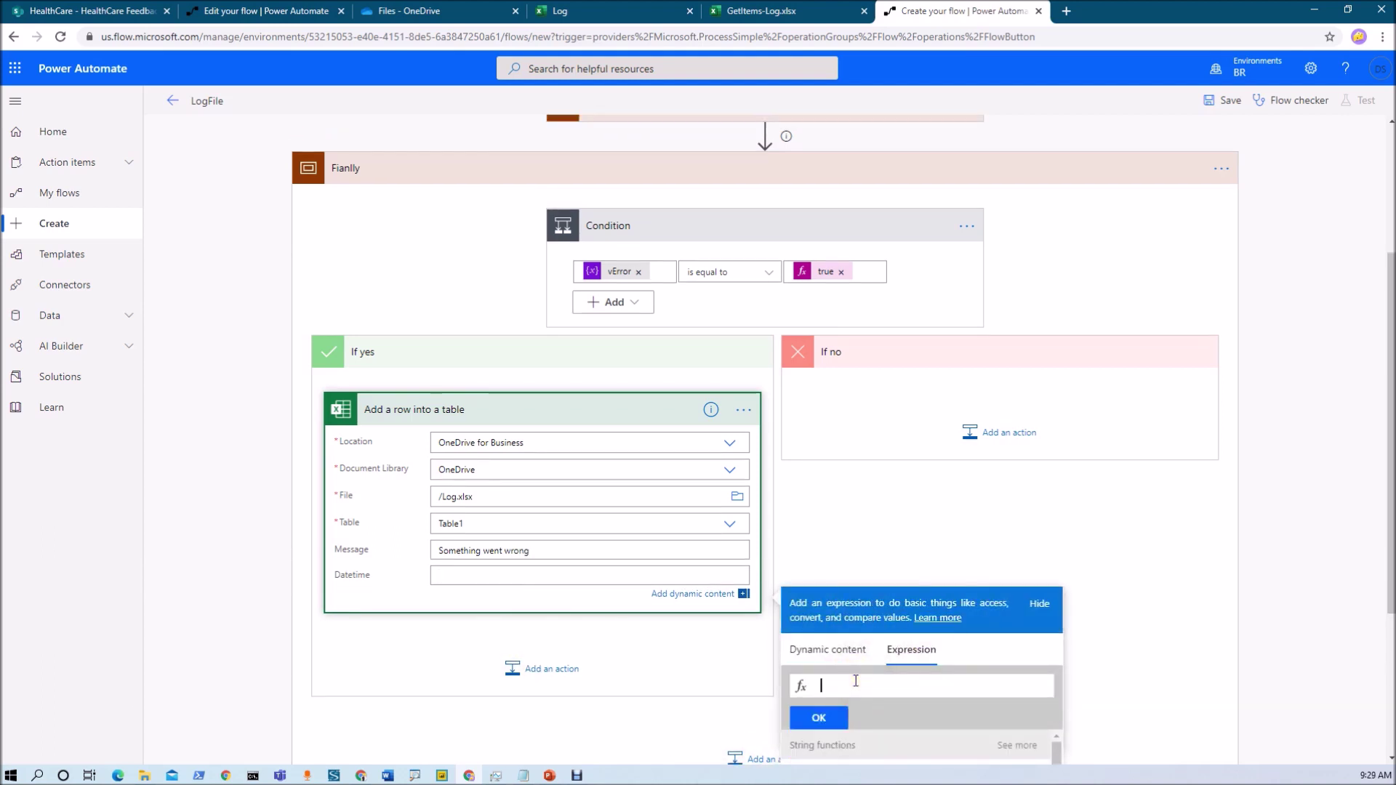
pyautogui.write('utc')
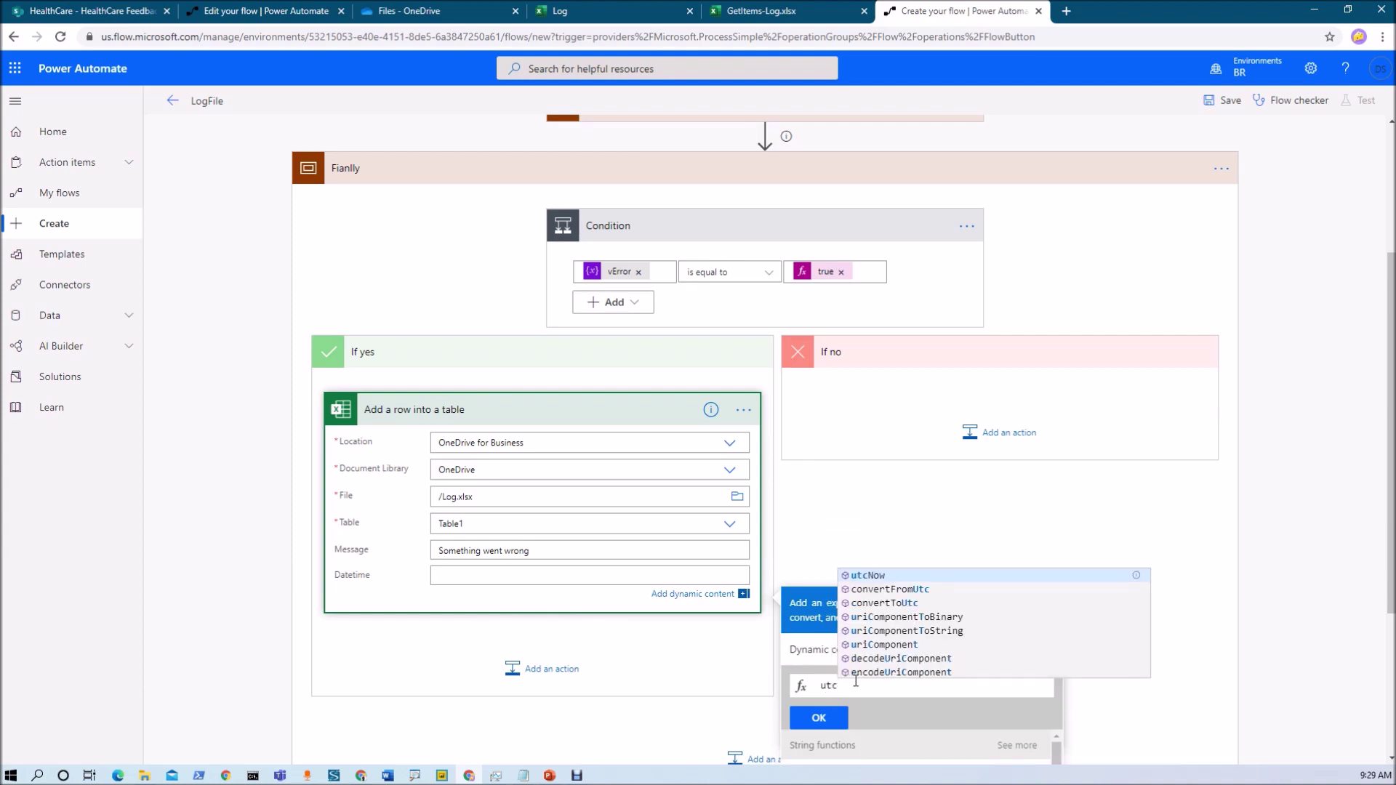
pyautogui.click(877, 575)
pyautogui.click(819, 719)
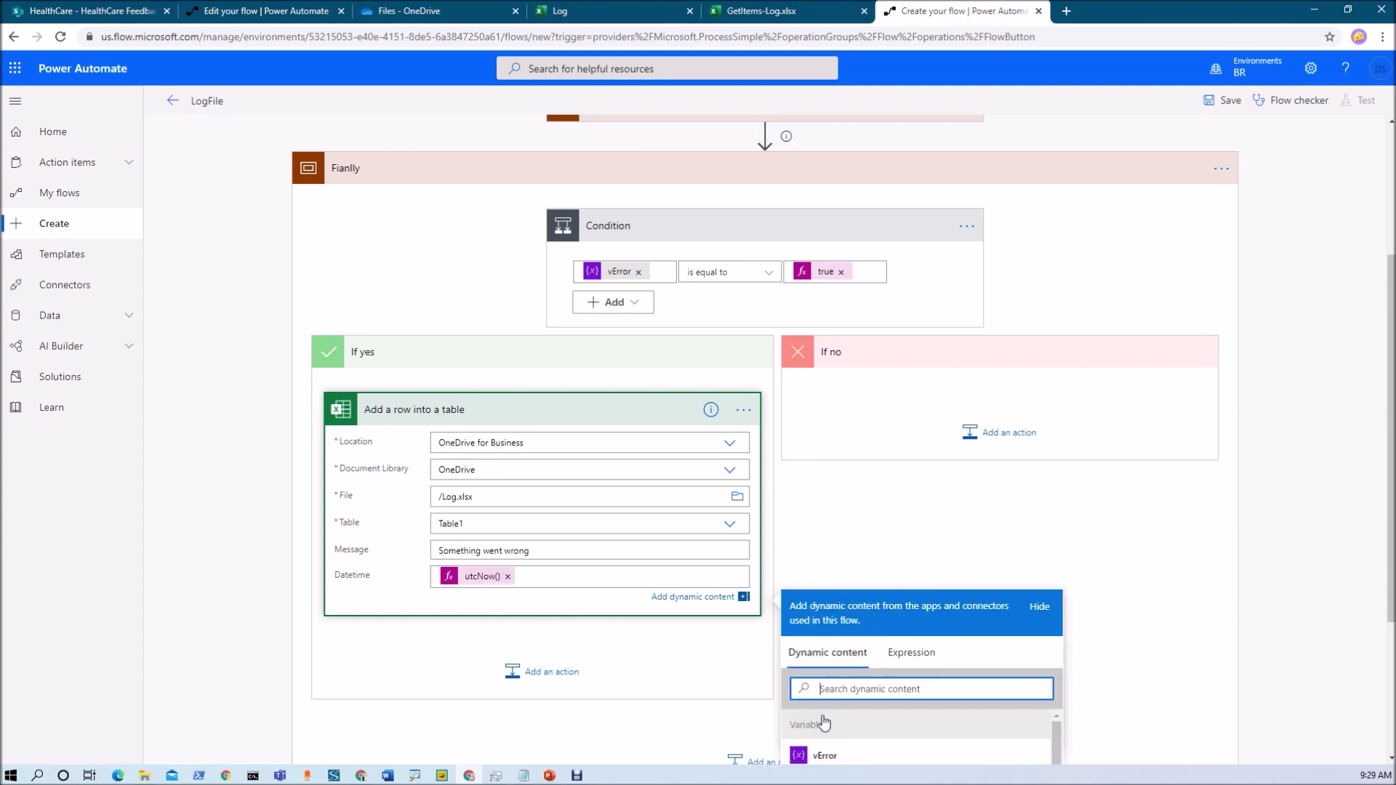
pyautogui.click(897, 458)
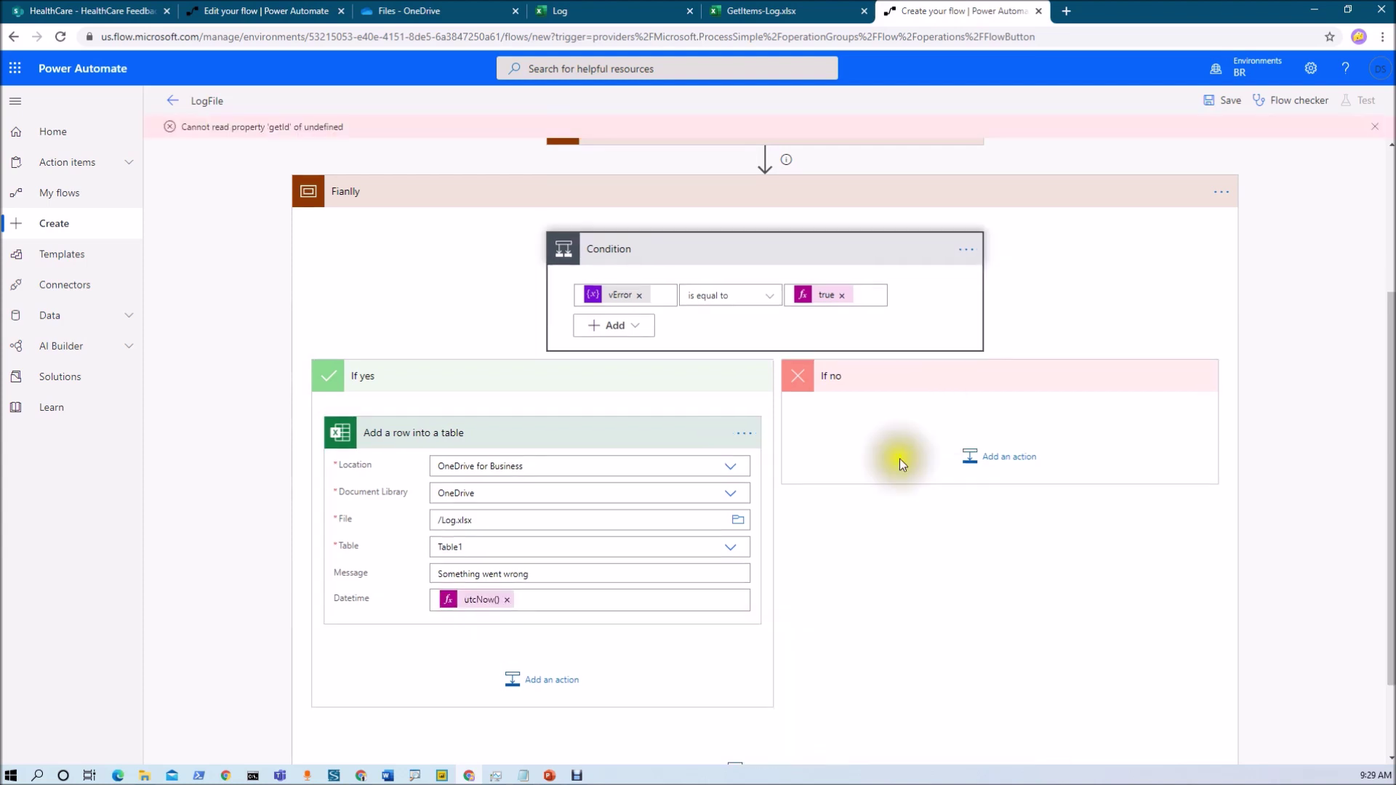
# Add the Excel Online (Business) action Add a row into a table to the condition's If no branch.
pyautogui.click(992, 462)
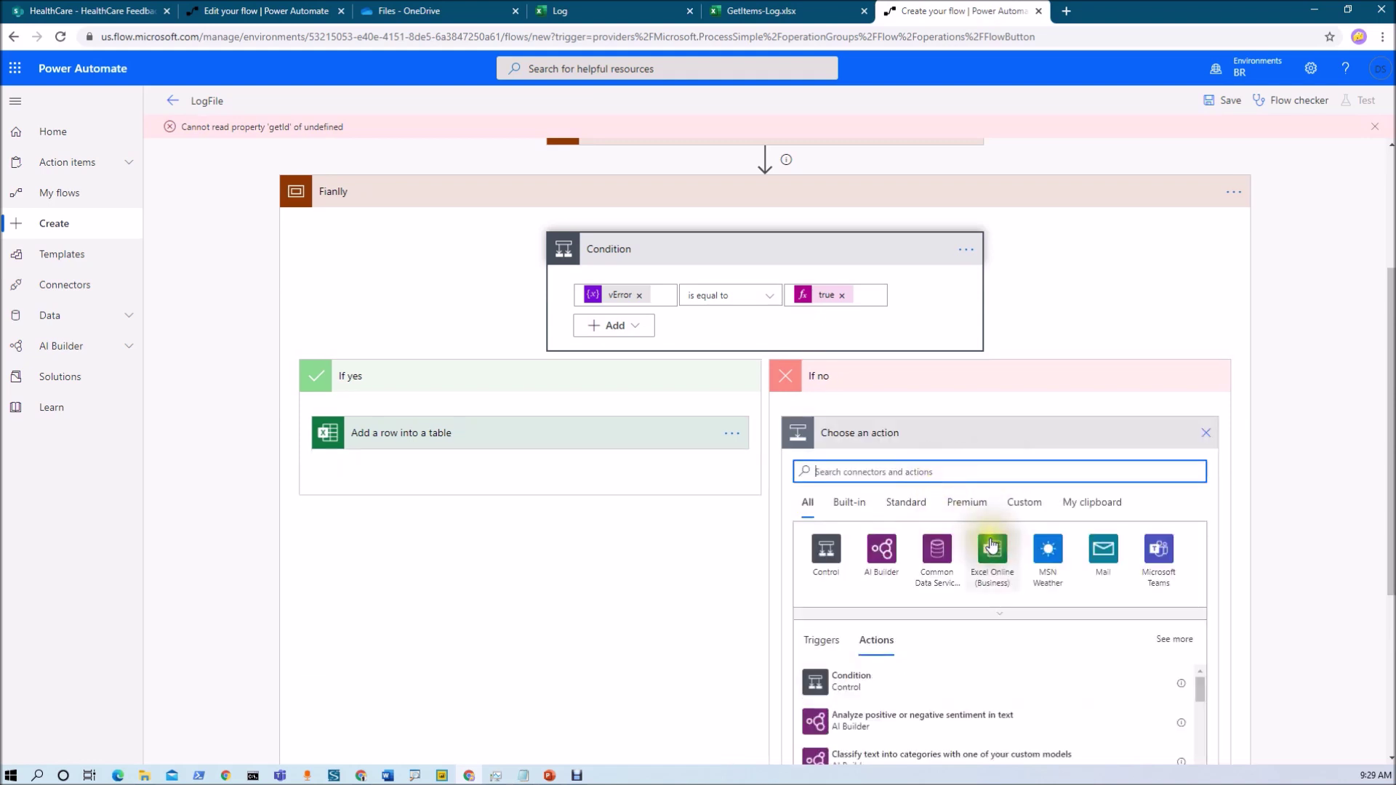
pyautogui.click(991, 546)
pyautogui.scroll(-5, 991, 547)
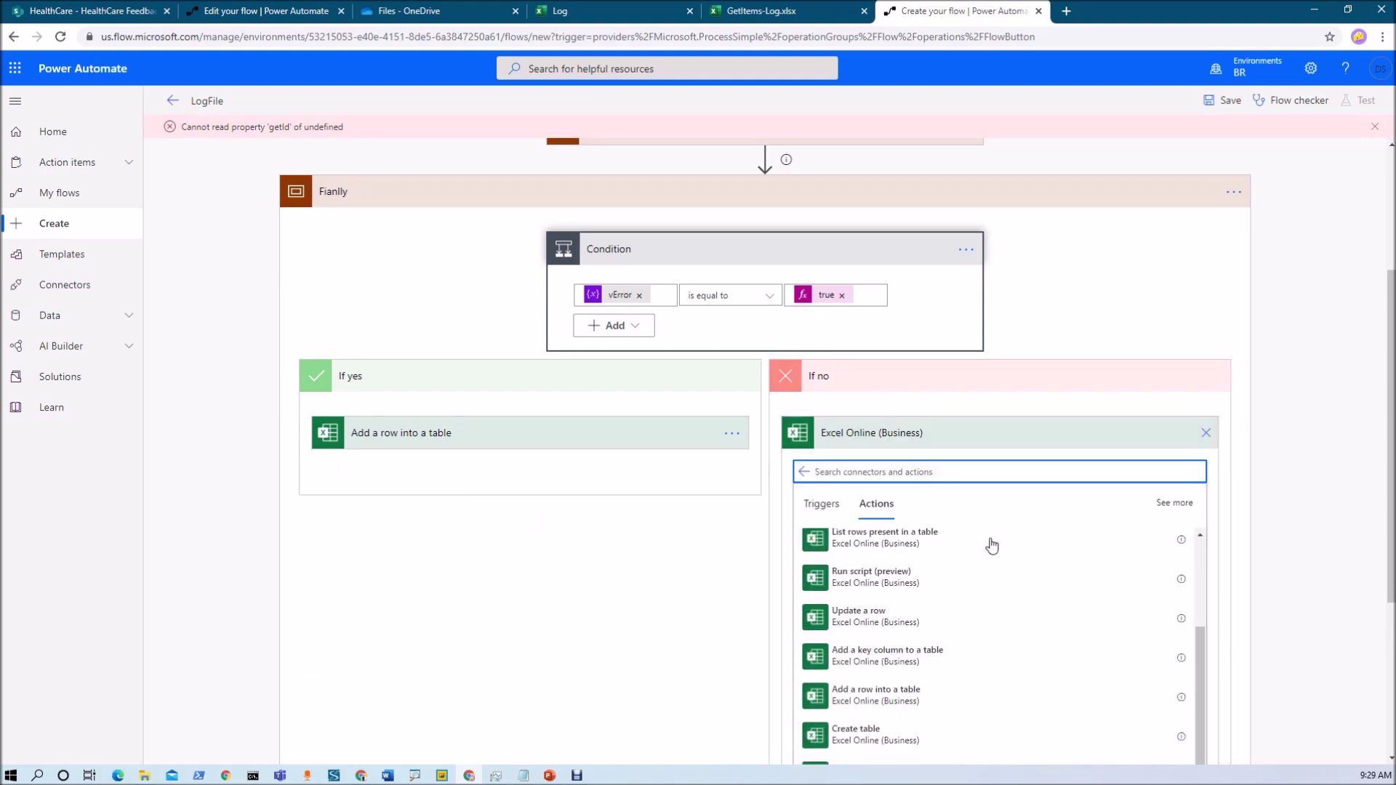
pyautogui.click(949, 625)
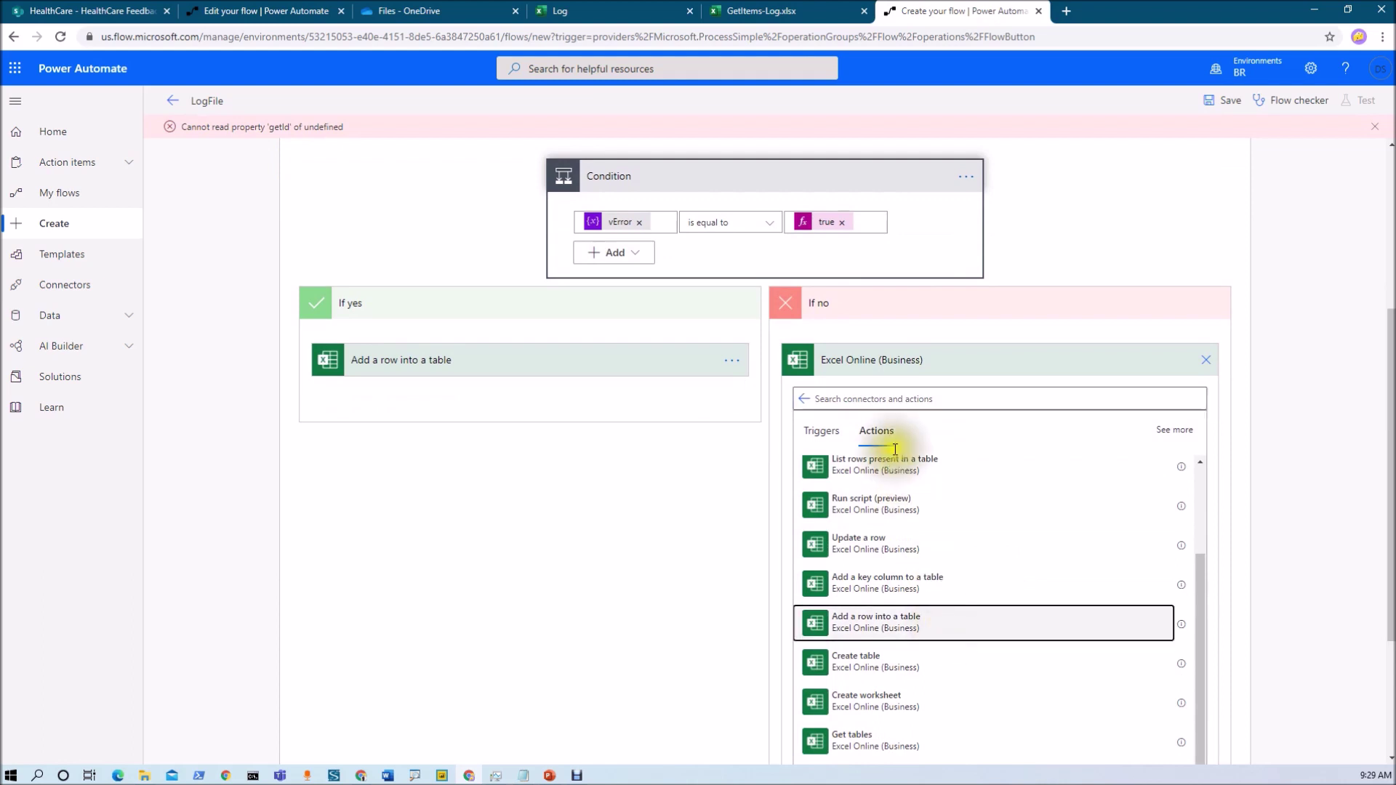
# Point the If no row action to OneDrive for Business, document library OneDrive, file /Log.xlsx and table Table1.
pyautogui.click(974, 413)
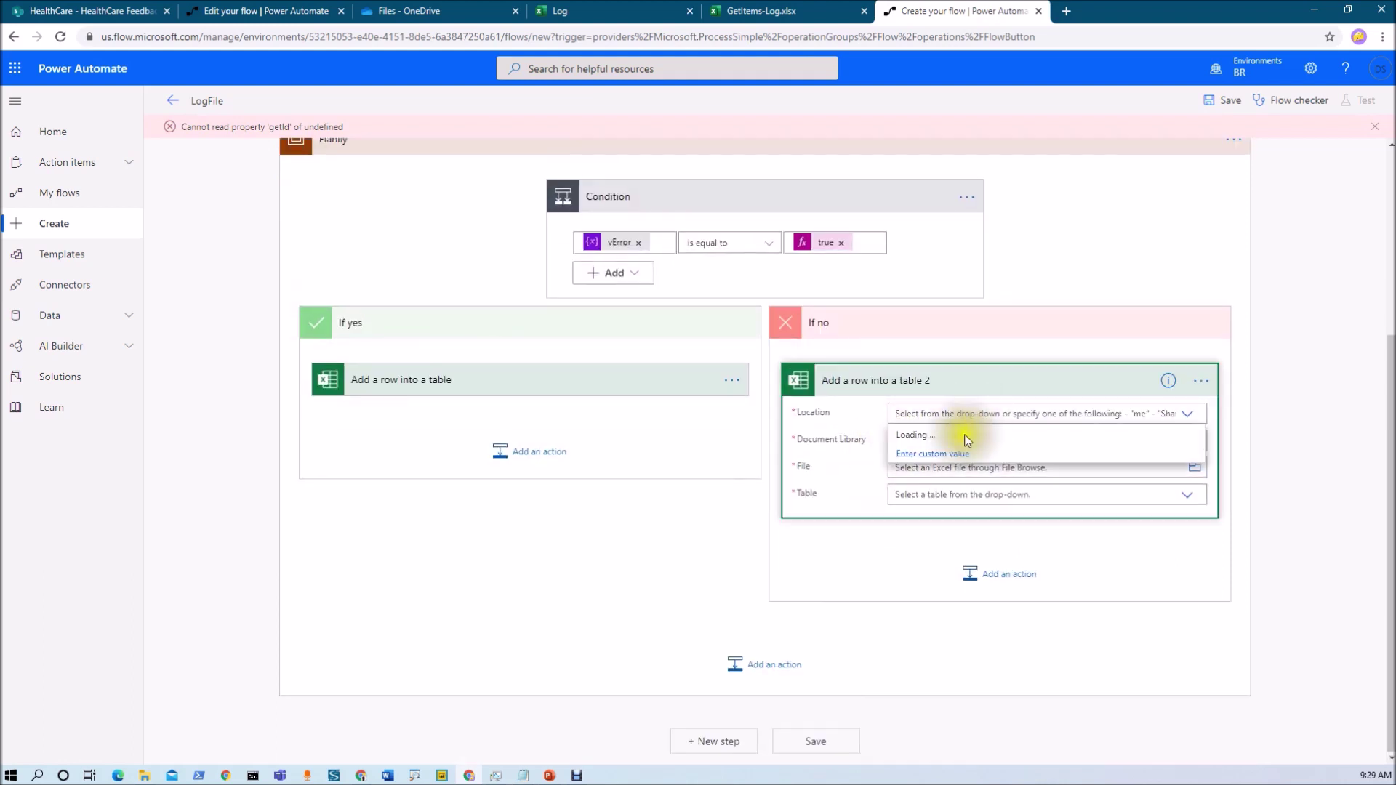
pyautogui.click(949, 437)
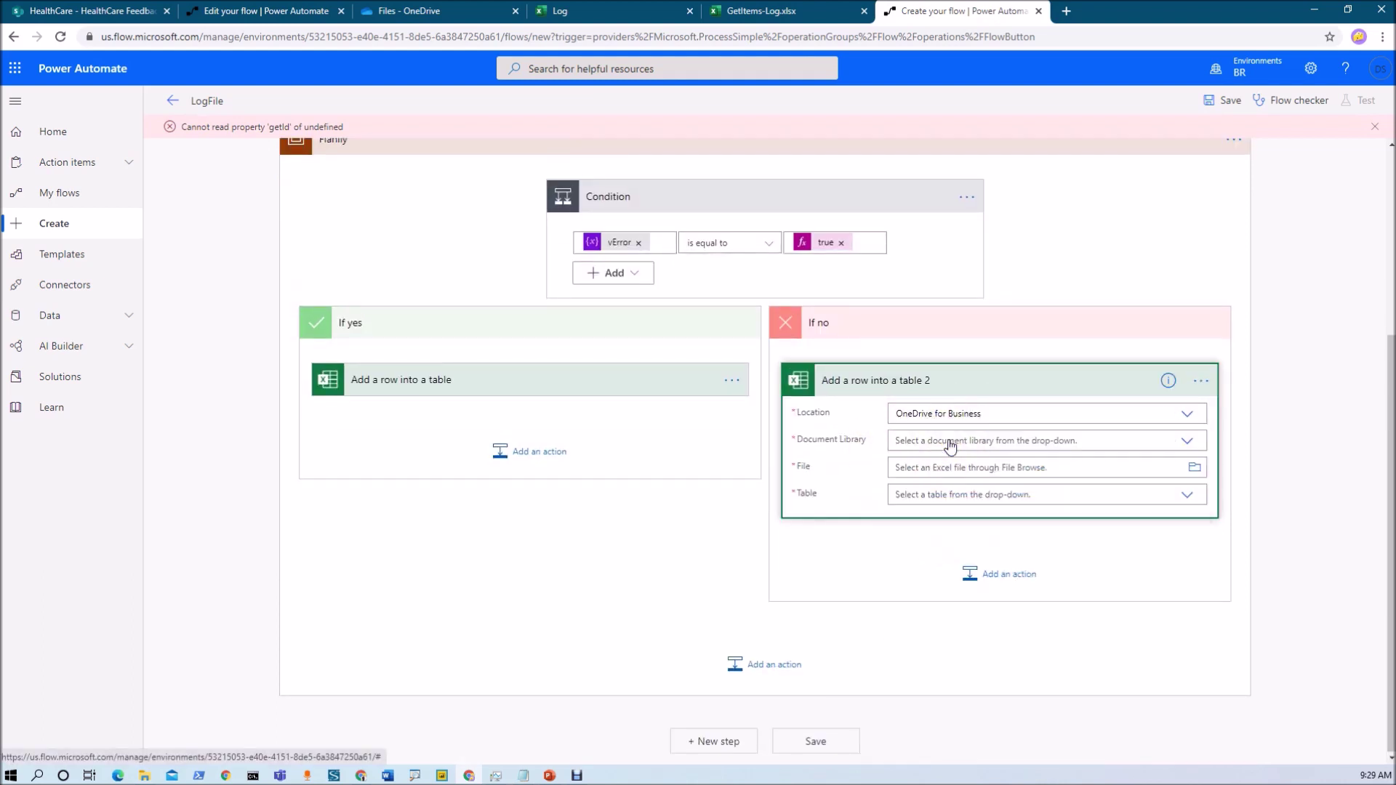
pyautogui.click(948, 438)
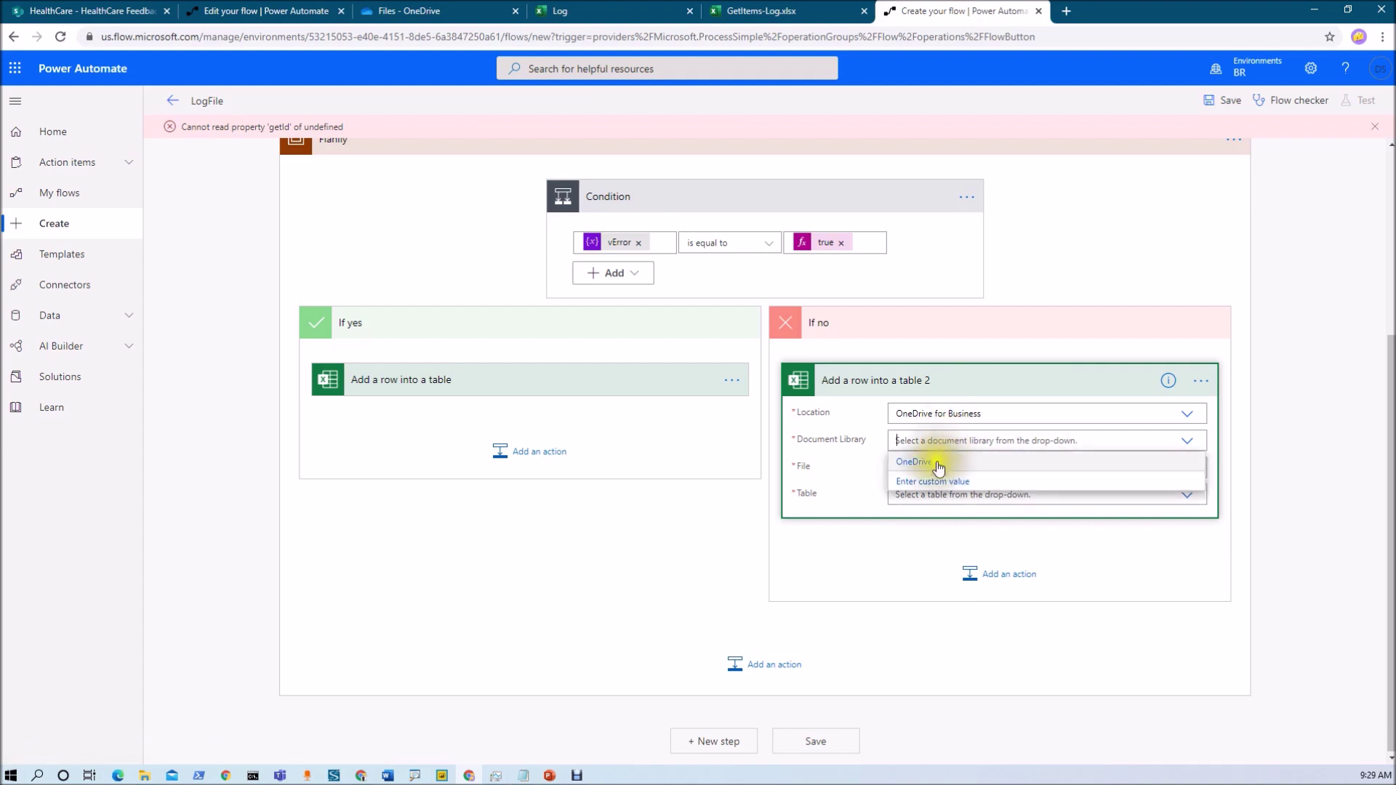
pyautogui.click(939, 464)
pyautogui.click(945, 468)
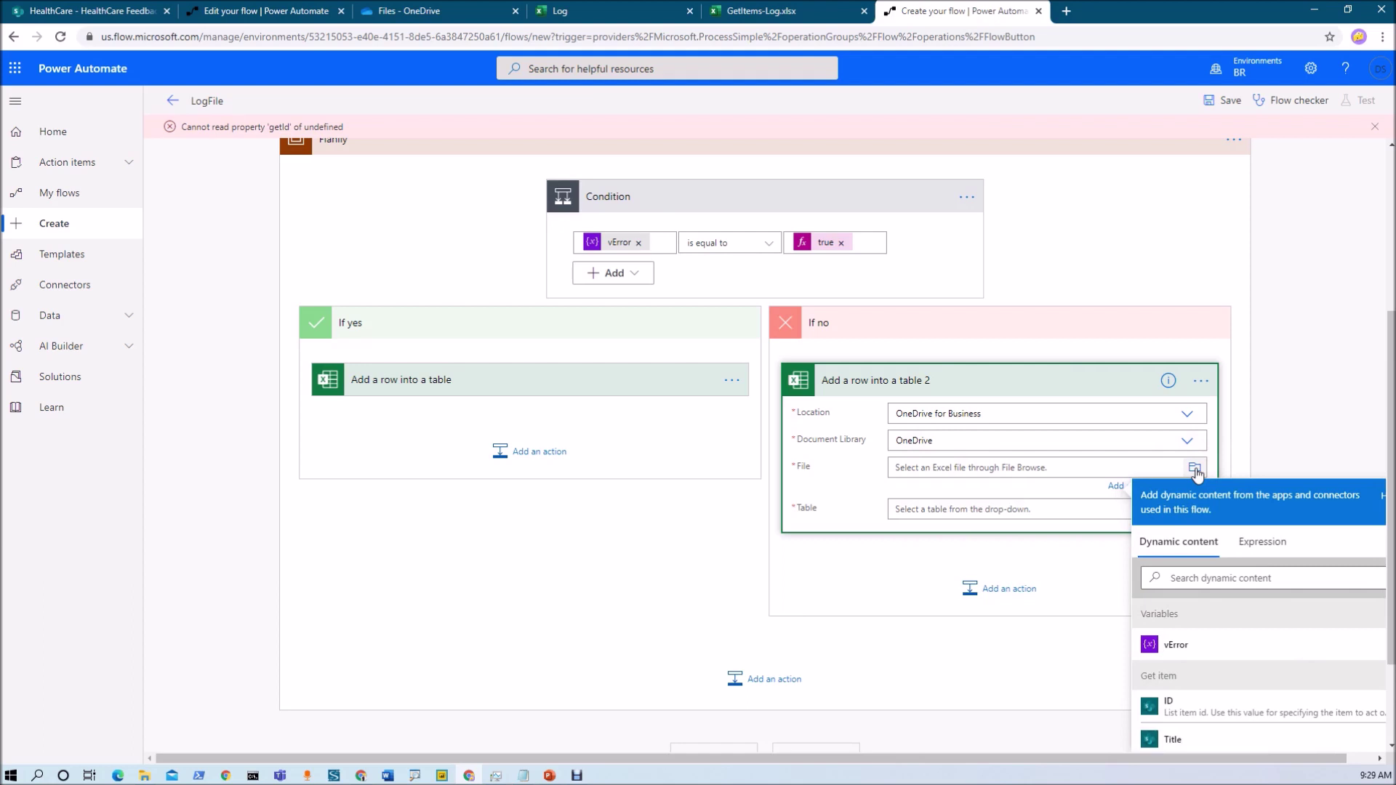
pyautogui.click(1194, 469)
pyautogui.click(1029, 723)
pyautogui.click(923, 508)
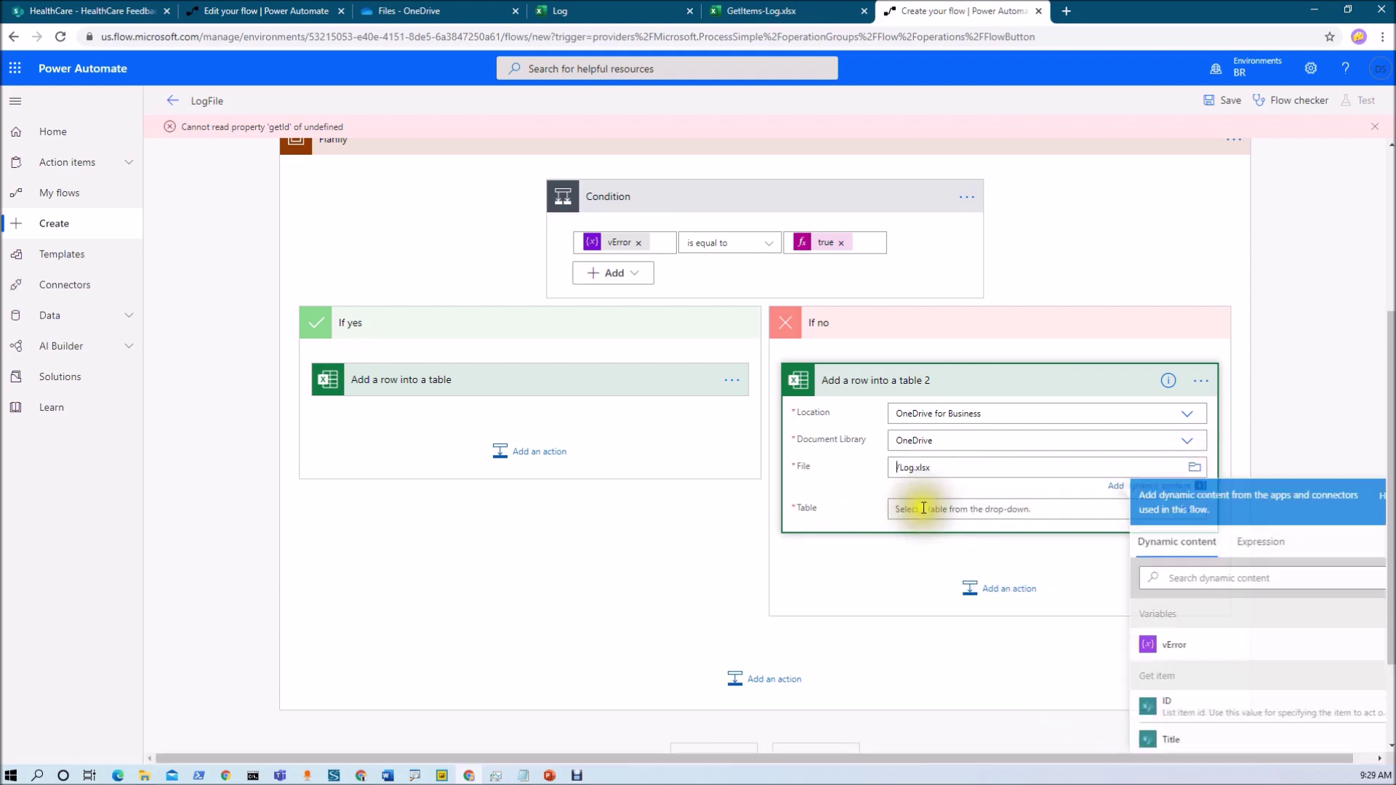
pyautogui.click(924, 508)
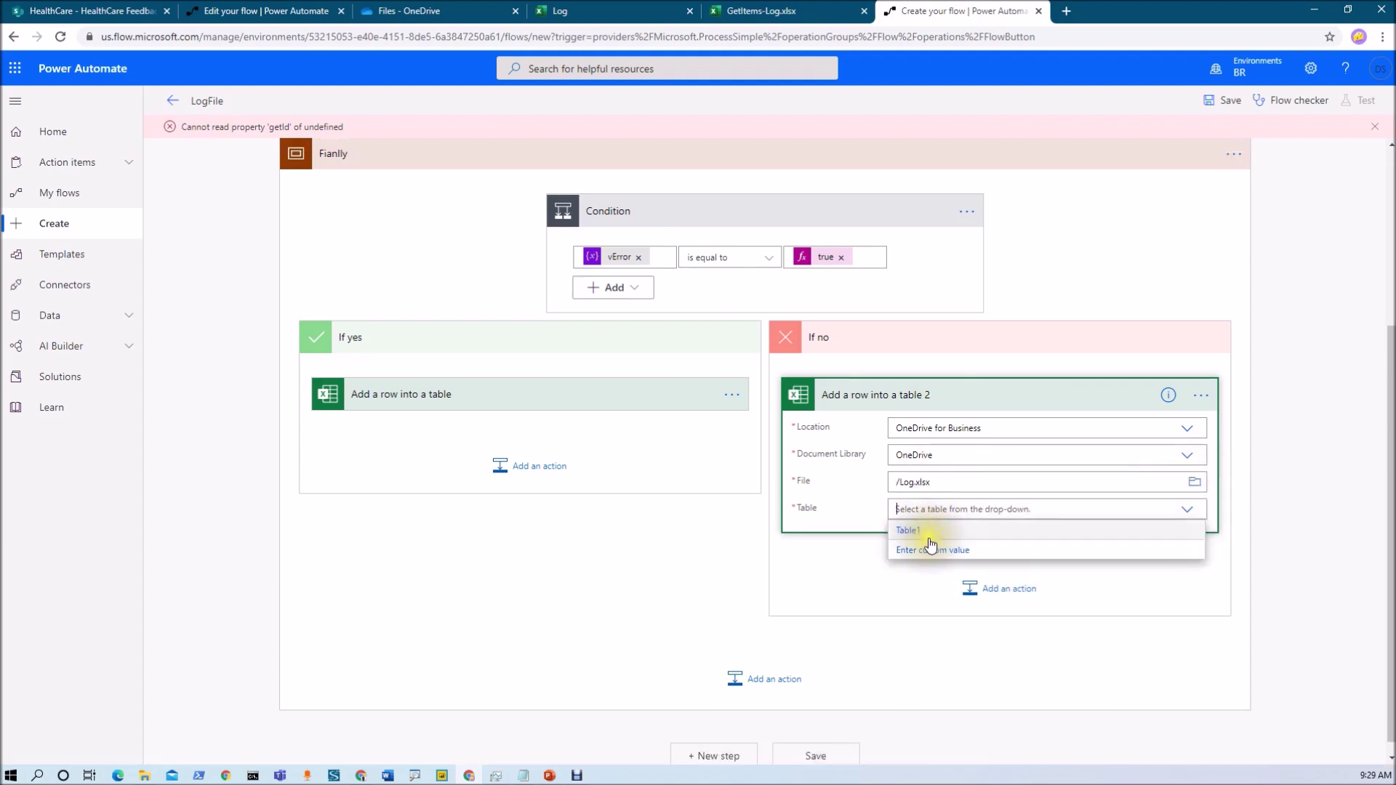
pyautogui.click(927, 534)
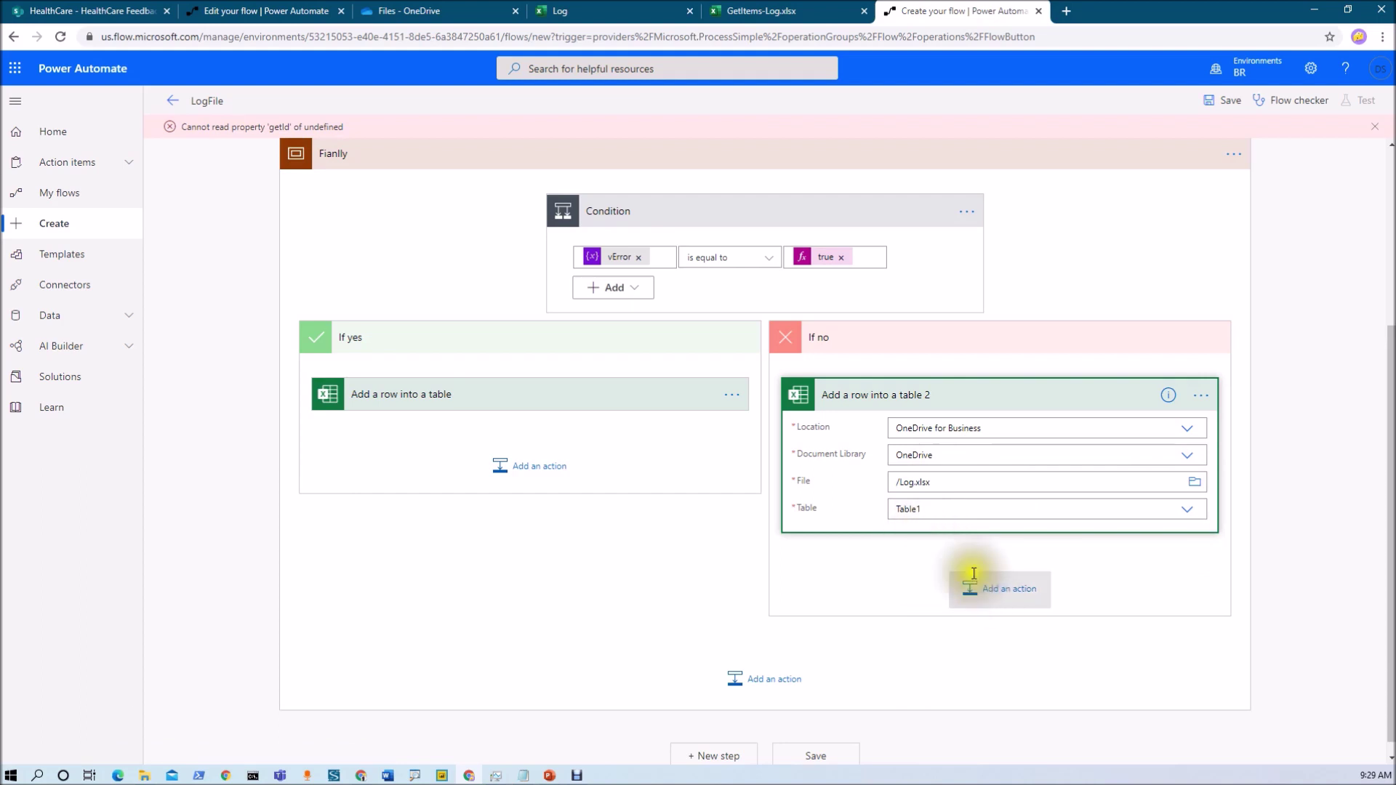
# Set the If no row's Message to "Flow Triggred Successfully" and Datetime to the expression utcNow(), and save the flow.
pyautogui.click(939, 536)
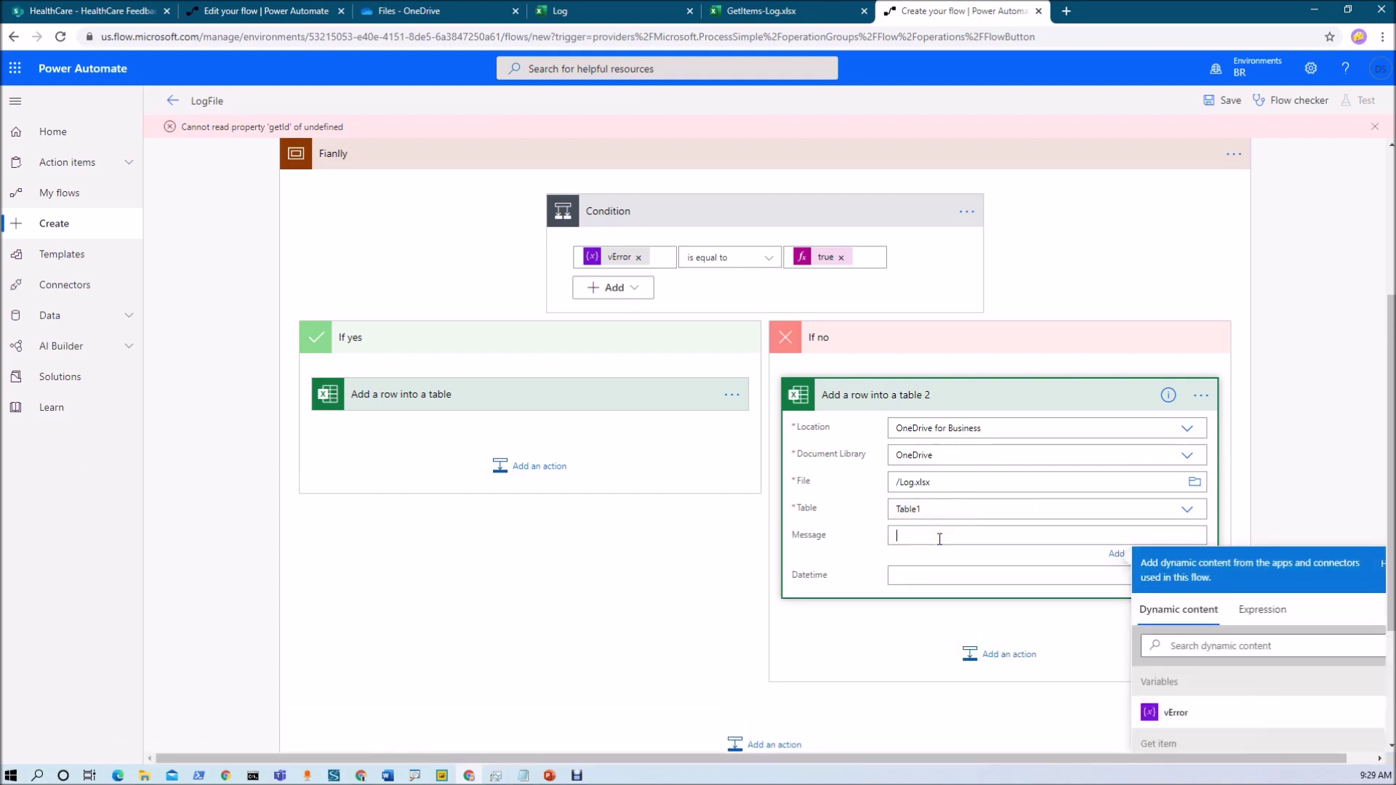
pyautogui.write('Flow Triggred Successfully')
pyautogui.click(917, 575)
pyautogui.click(1262, 649)
pyautogui.write('utcNow()')
pyautogui.click(1169, 717)
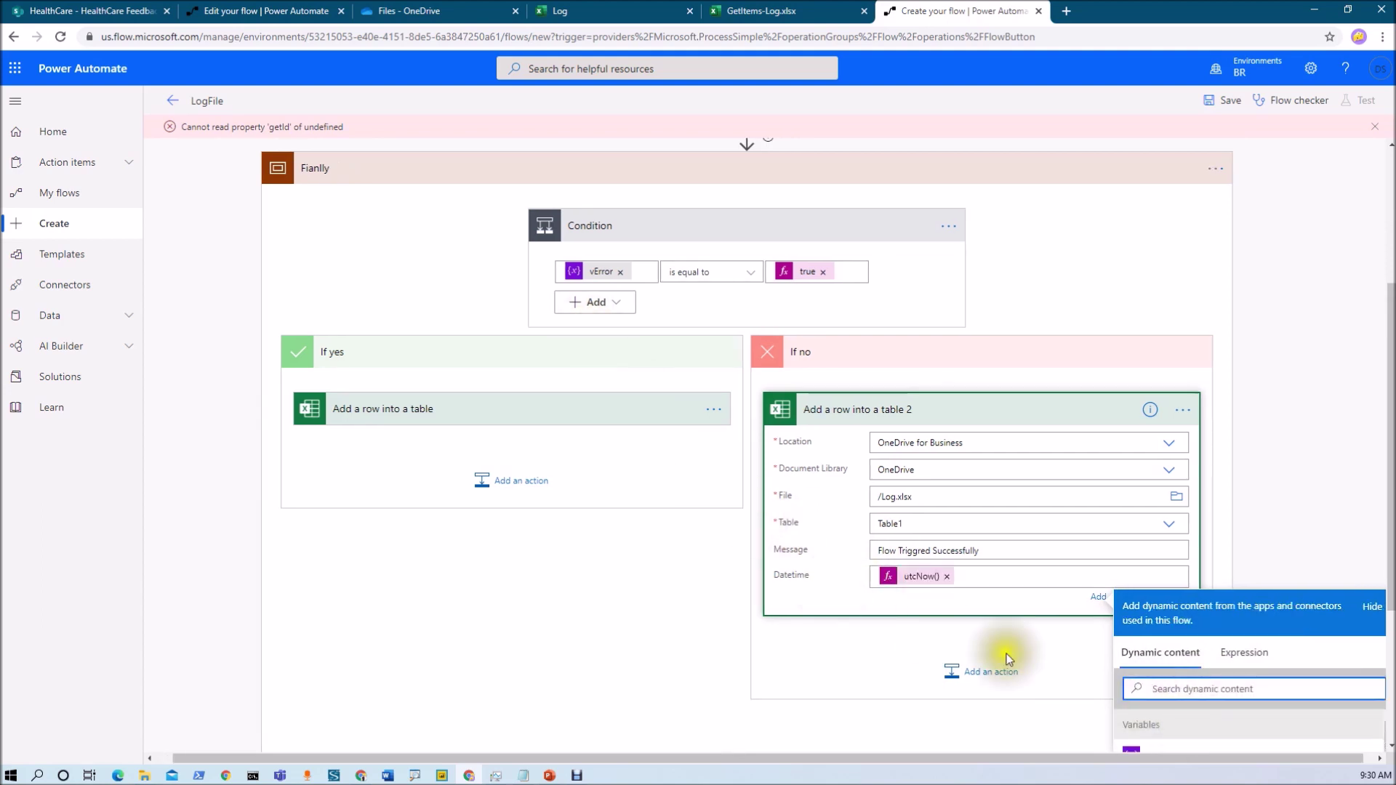
pyautogui.click(1221, 102)
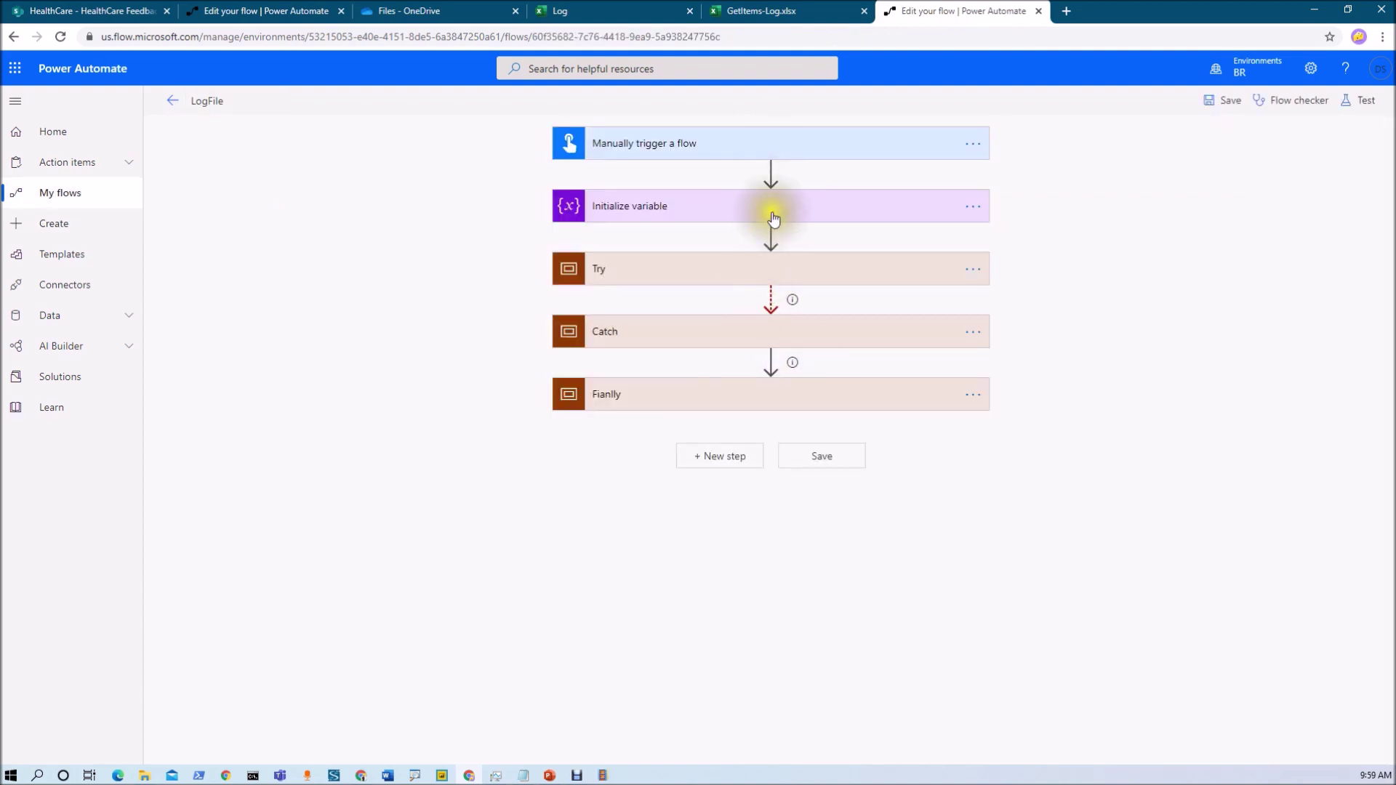
# Set the Id of the Try scope's Get item action to 5 and check the table in the Log workbook.
pyautogui.click(763, 271)
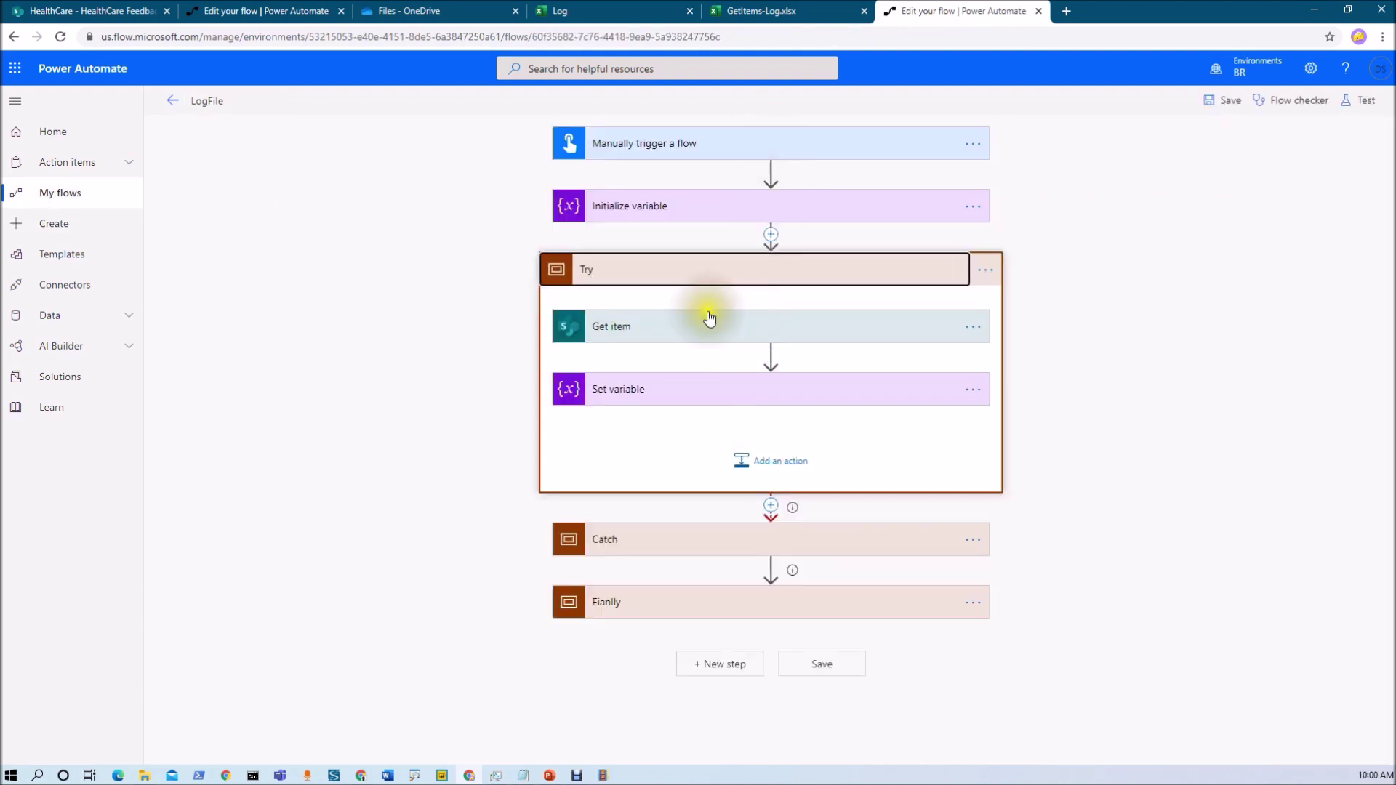
pyautogui.click(665, 415)
pyautogui.write('5')
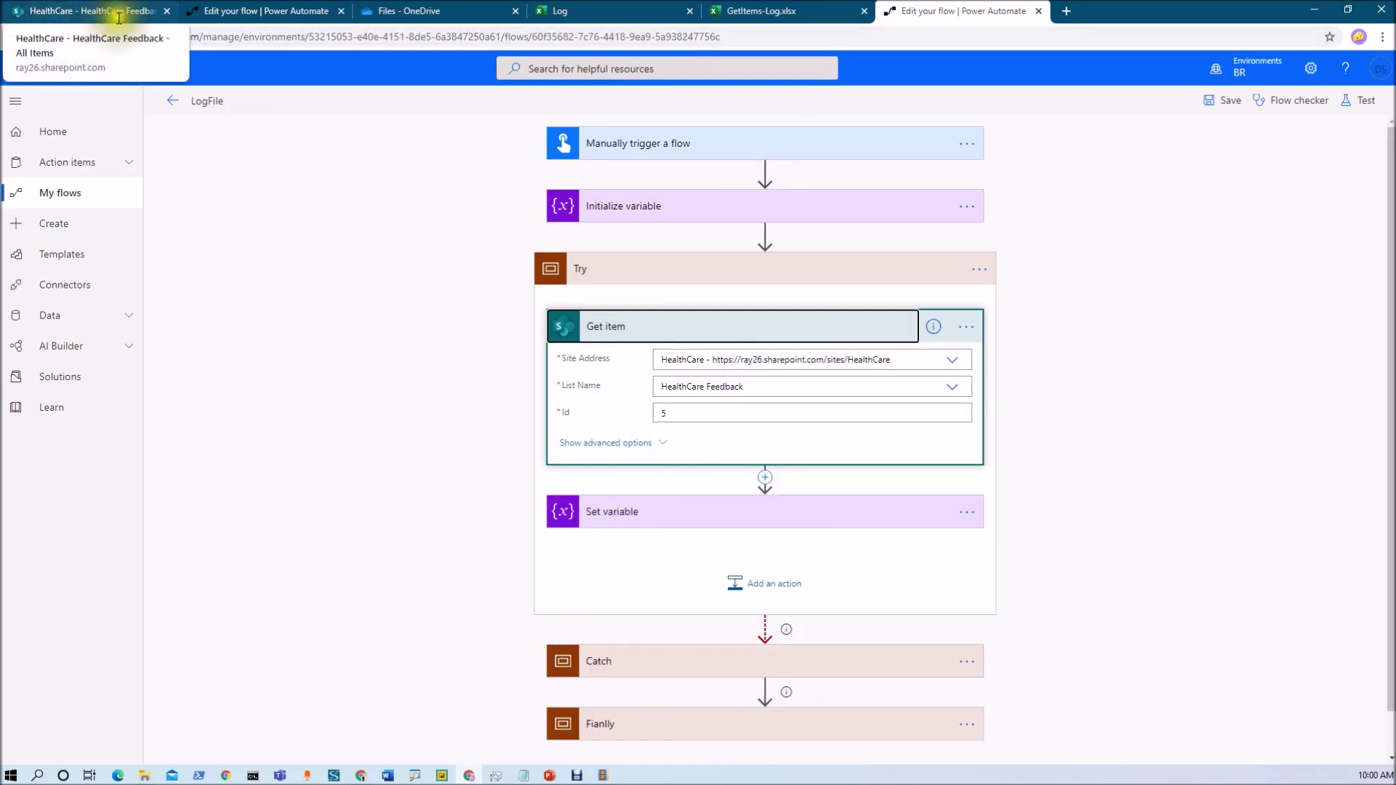
pyautogui.click(600, 17)
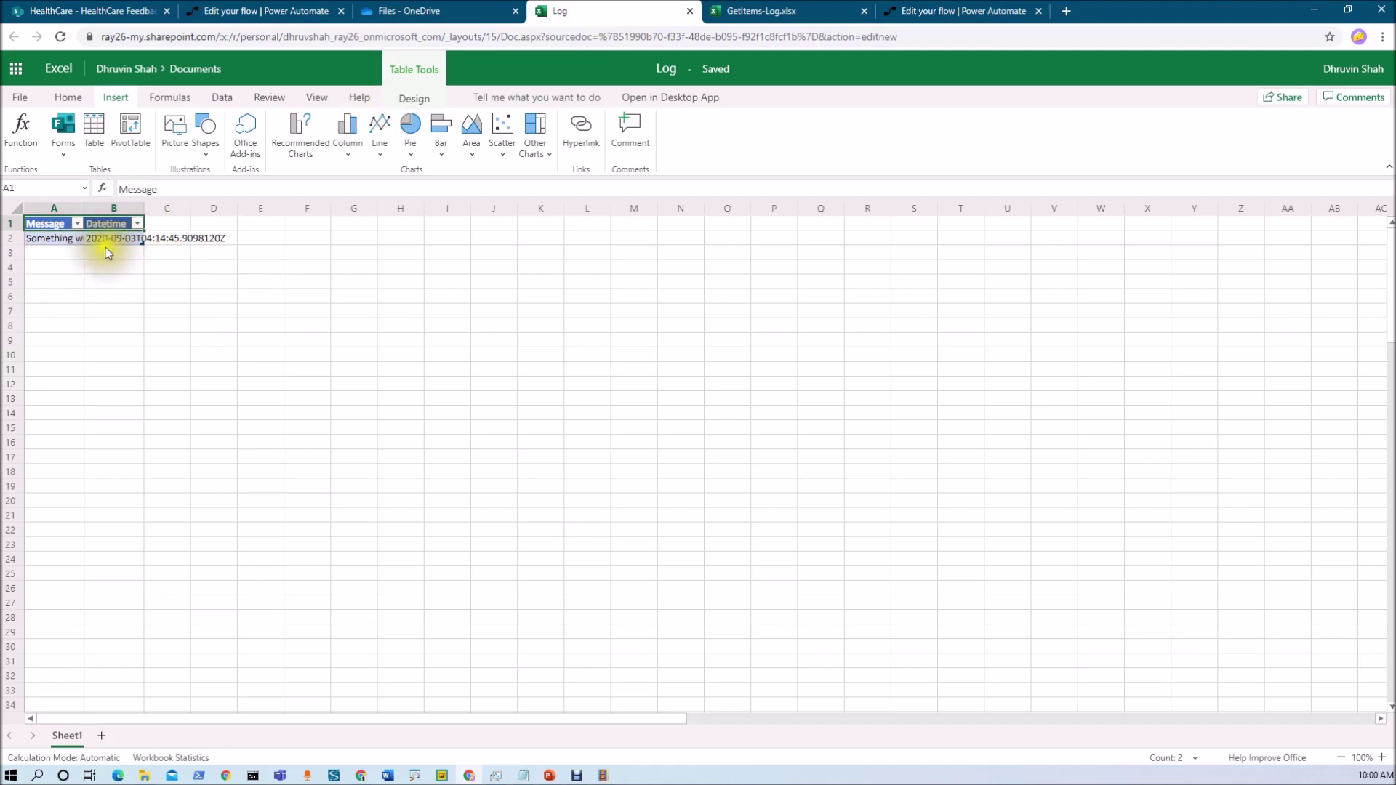
pyautogui.click(945, 11)
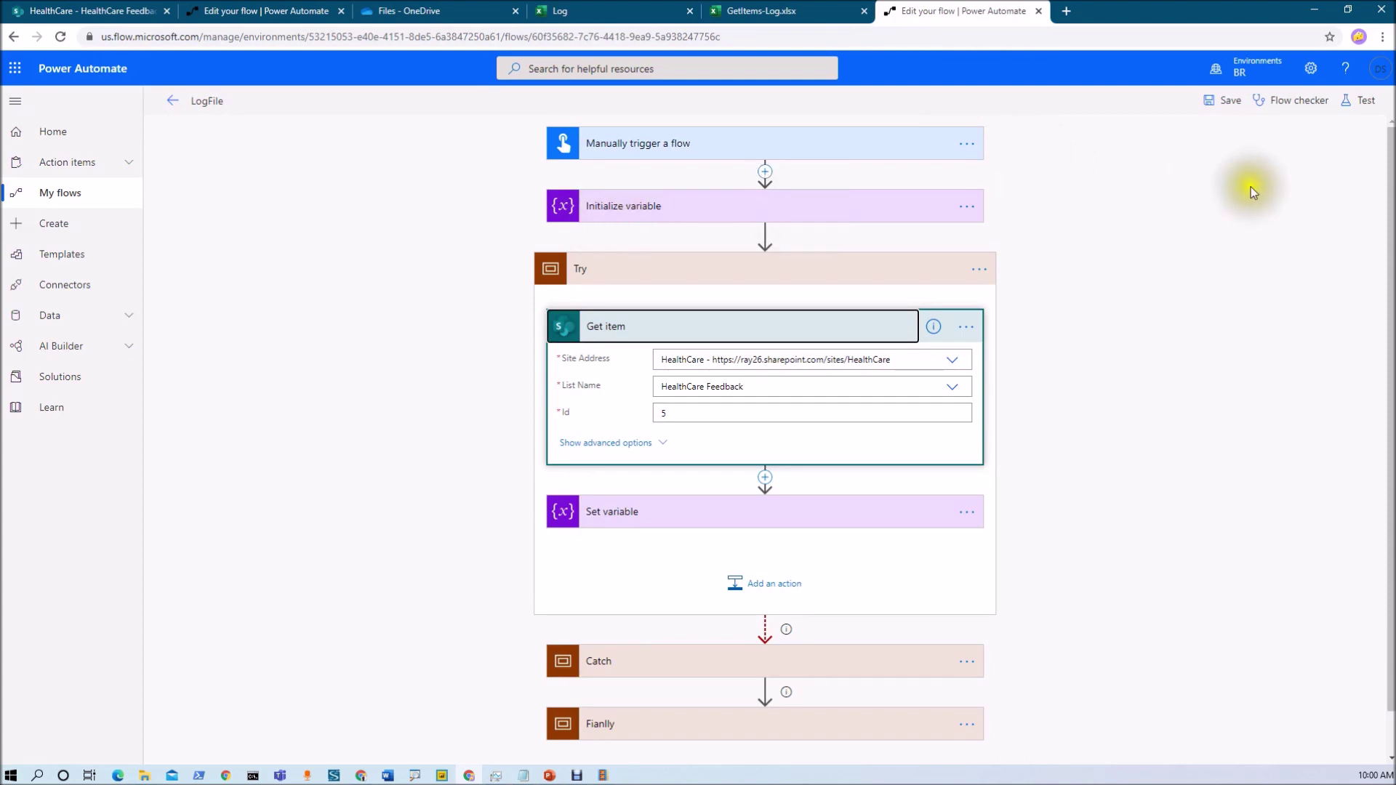
# Test the LogFile flow by performing the trigger action manually and running it.
pyautogui.click(1365, 103)
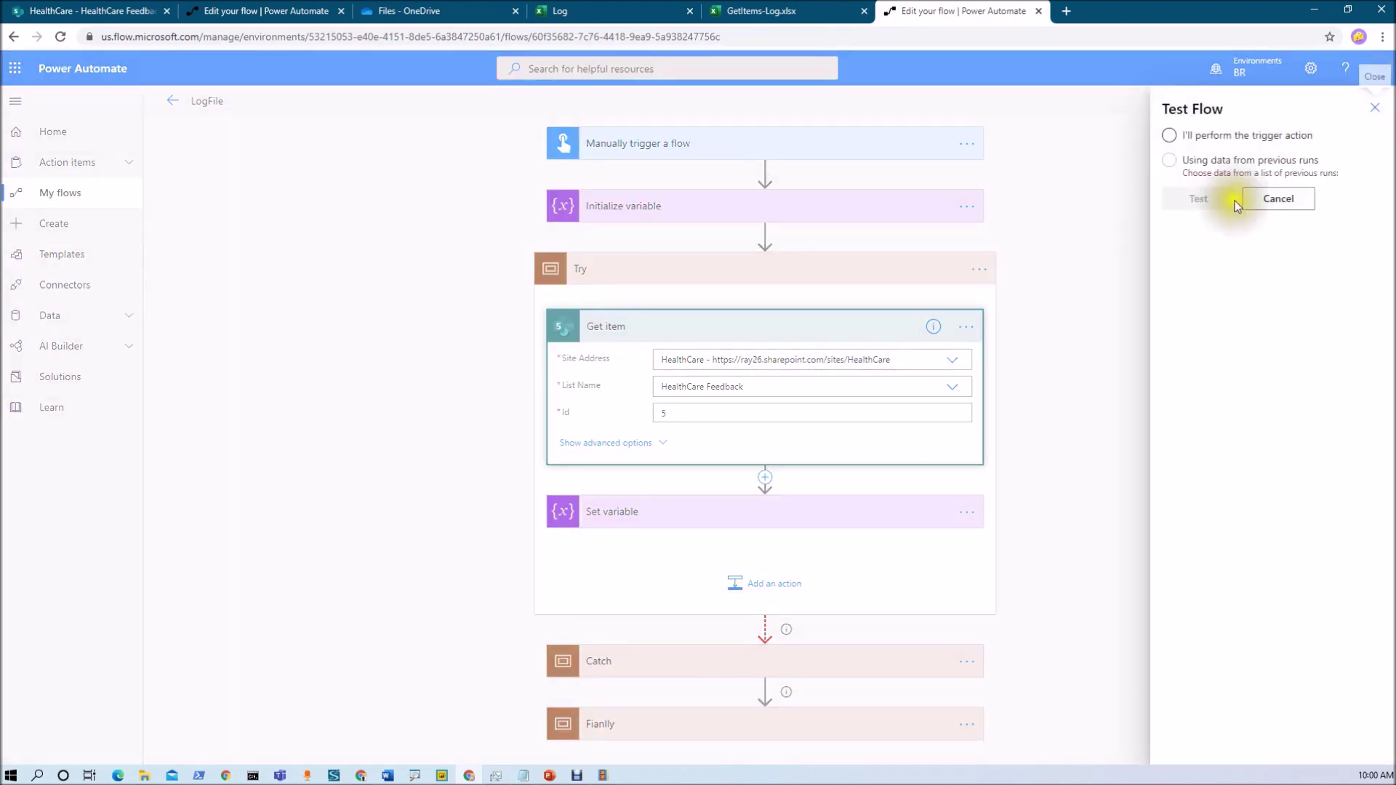
pyautogui.click(1169, 135)
pyautogui.click(1198, 199)
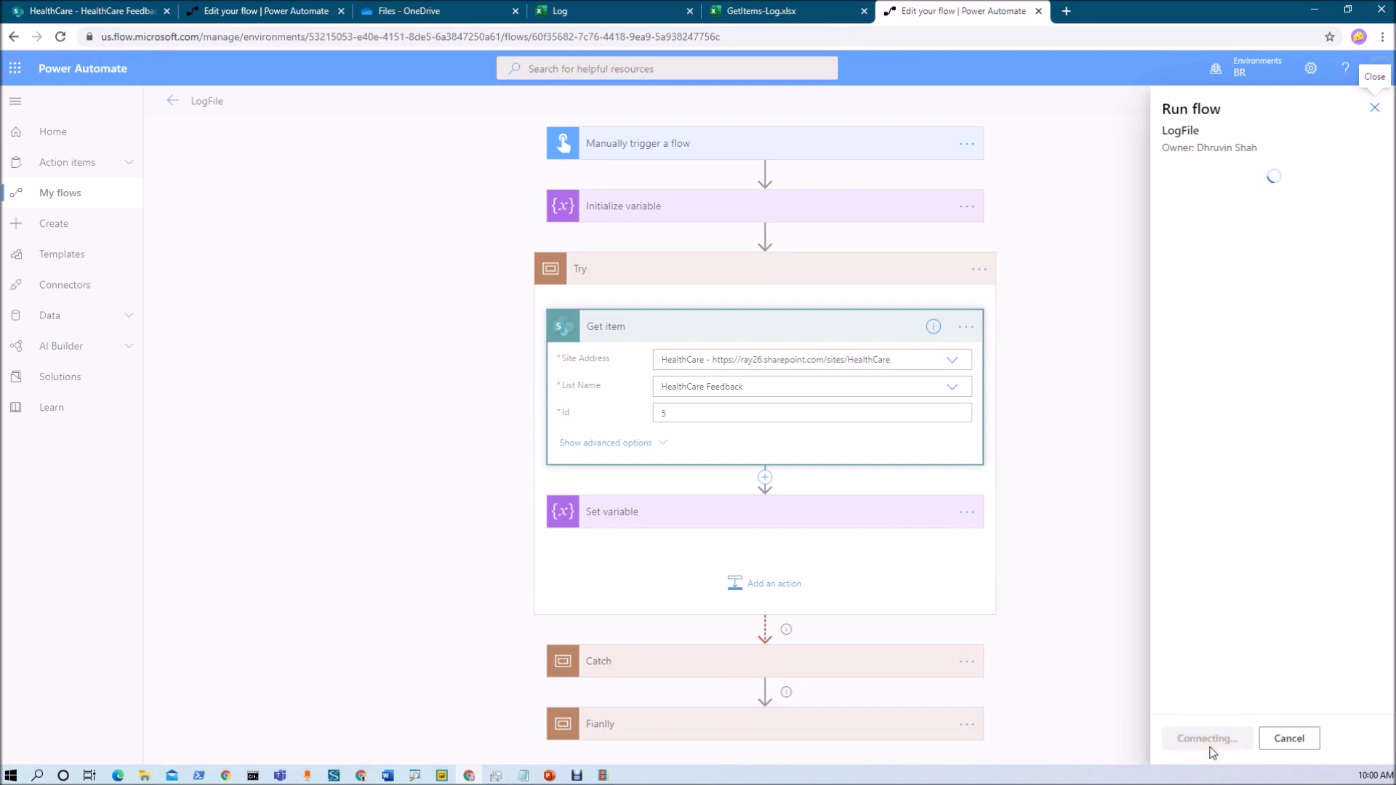
pyautogui.click(1213, 753)
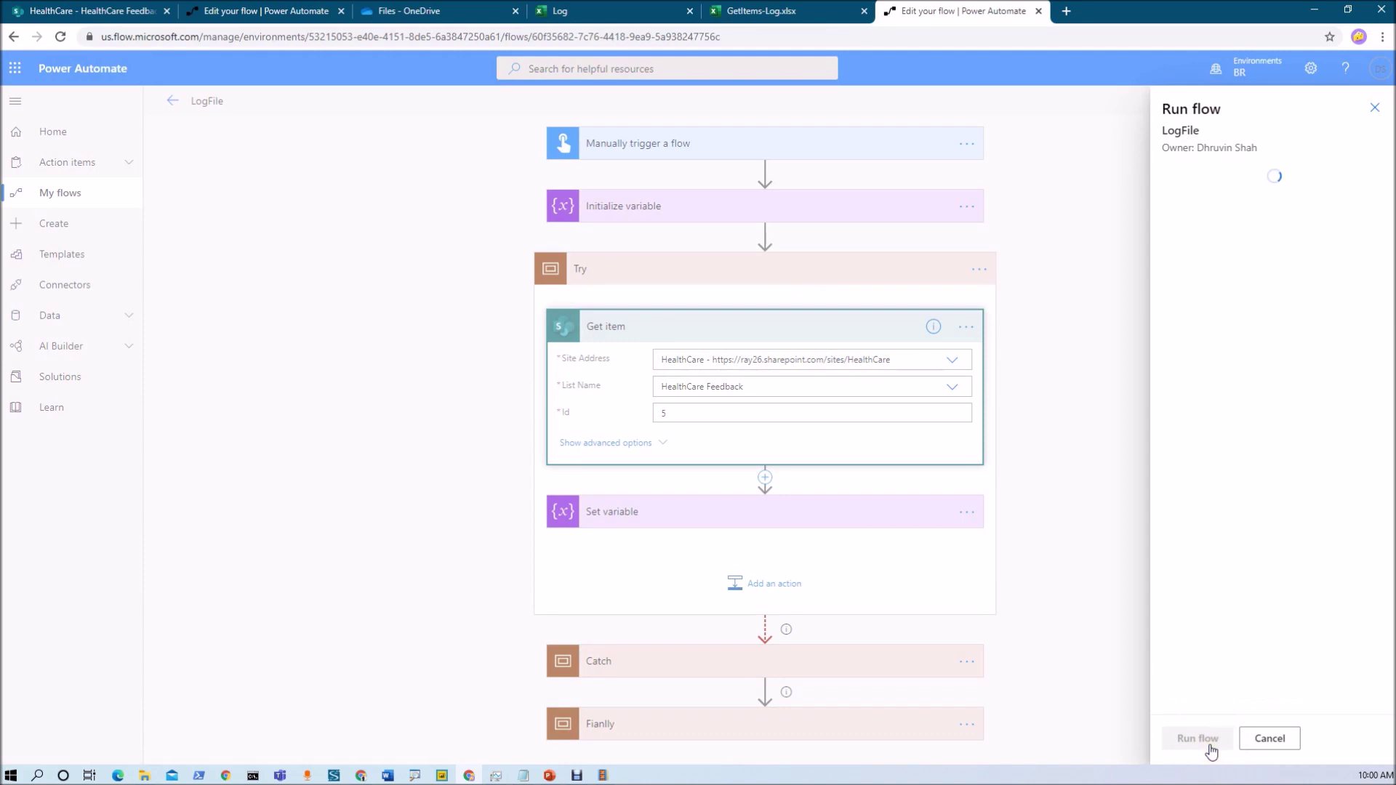
pyautogui.click(1191, 739)
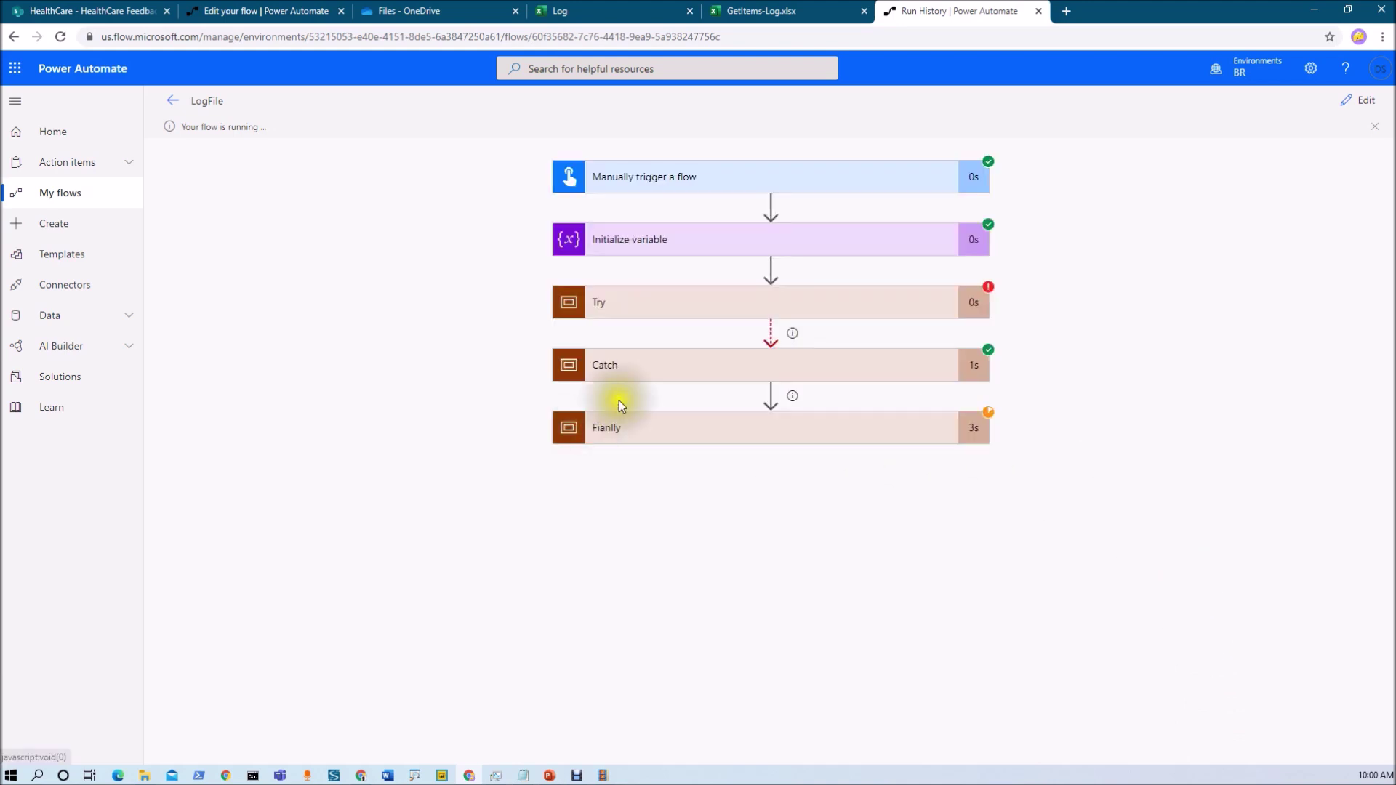
# Inspect the results of the Try scope's Get item and Set variable actions in the flow run.
pyautogui.click(762, 307)
pyautogui.click(745, 370)
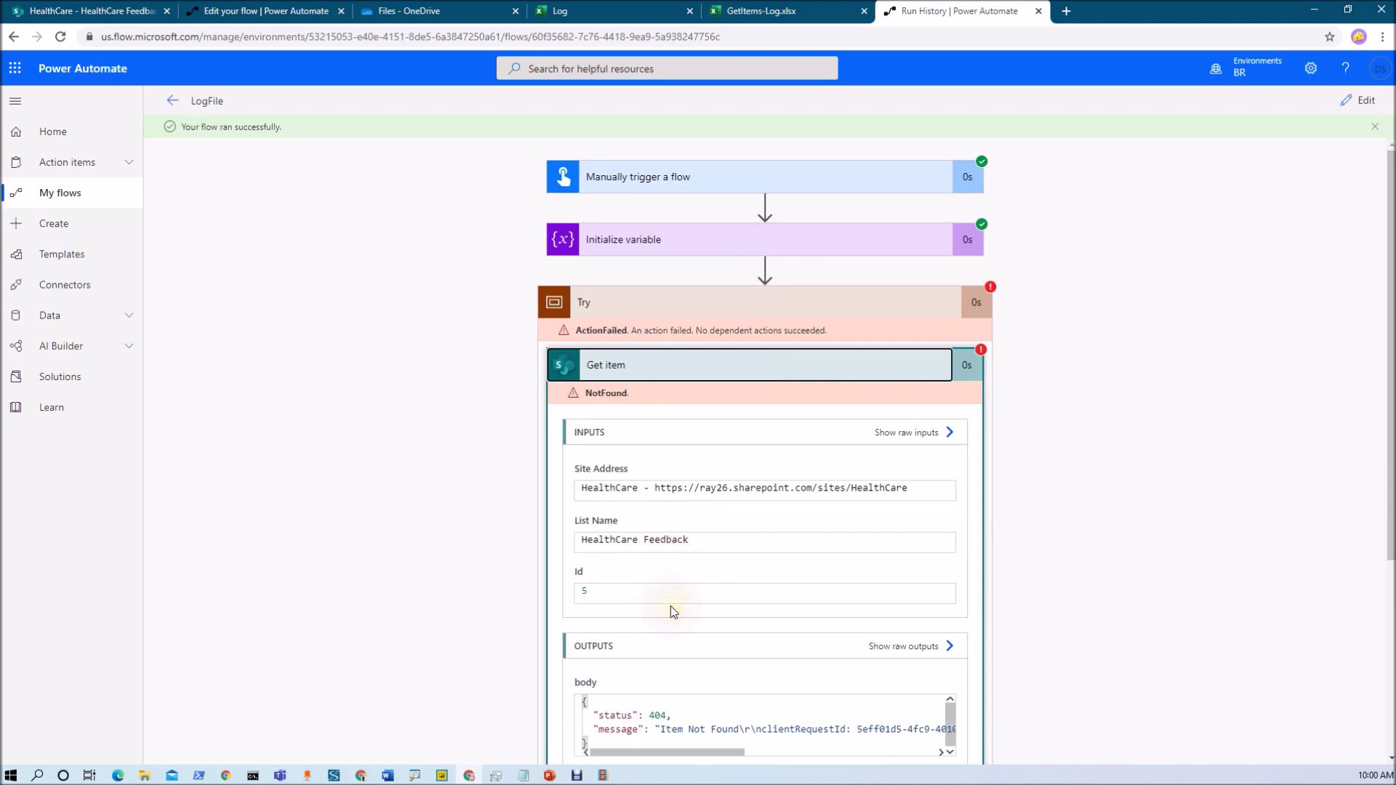
pyautogui.scroll(-4, 670, 605)
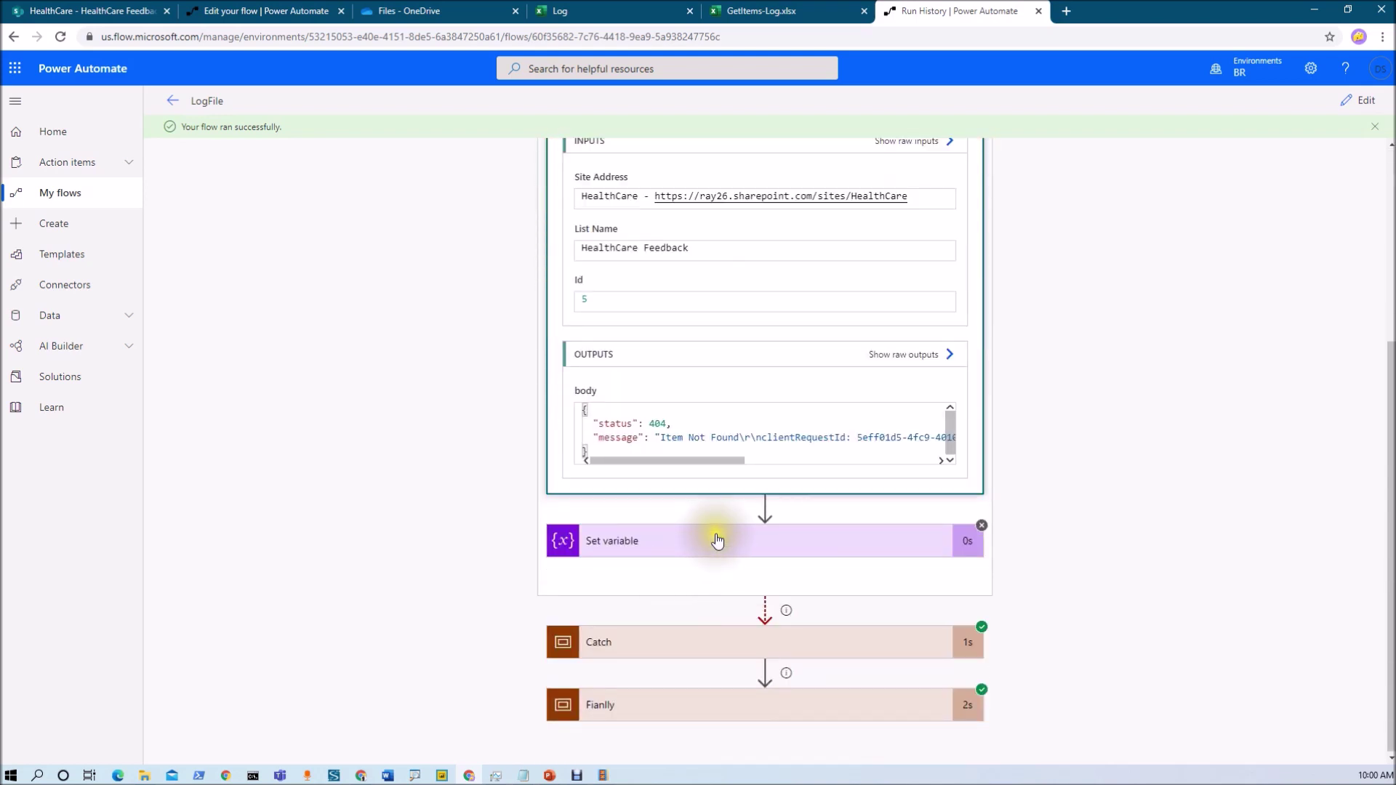
pyautogui.click(711, 557)
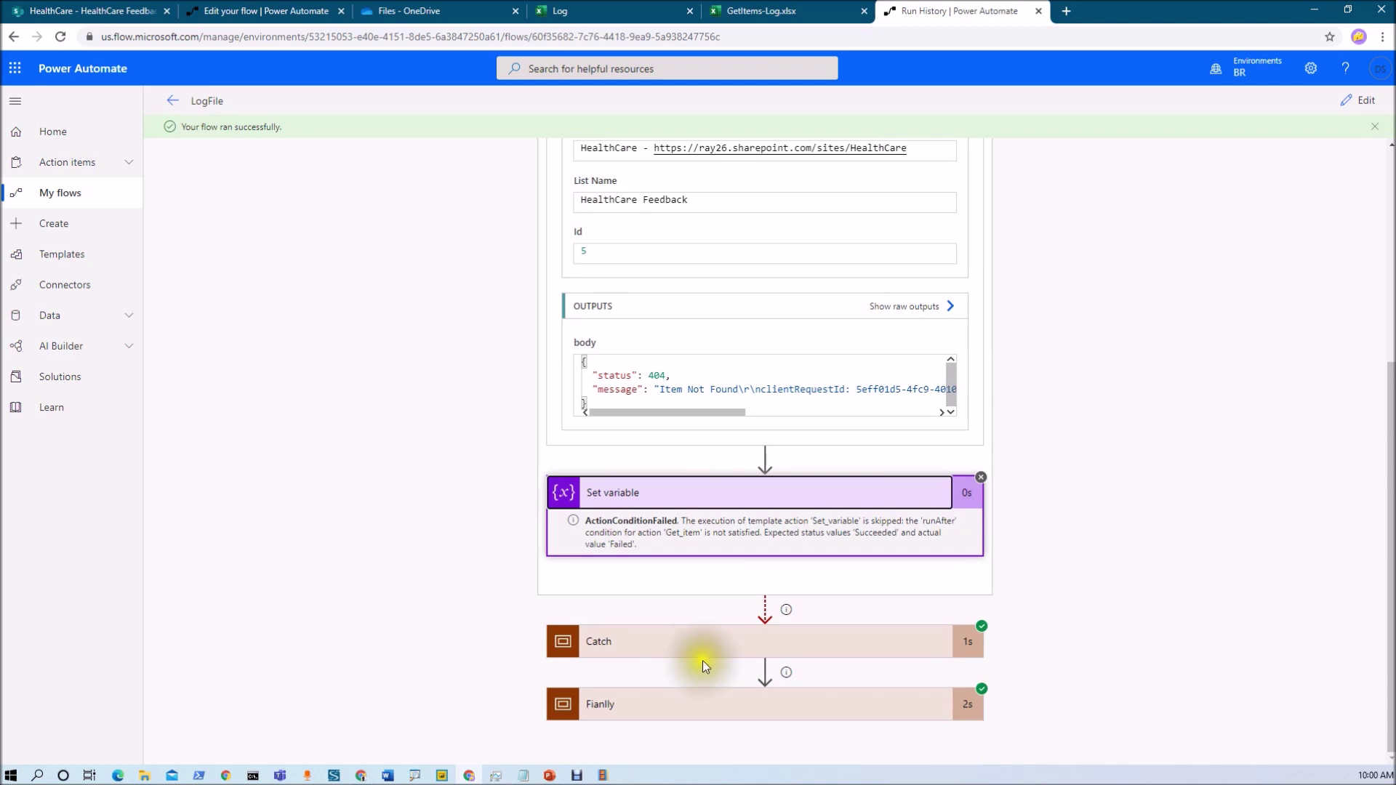
# Inspect the results of the Catch scope's Send an email (V2) and Set variable 2 actions.
pyautogui.click(709, 646)
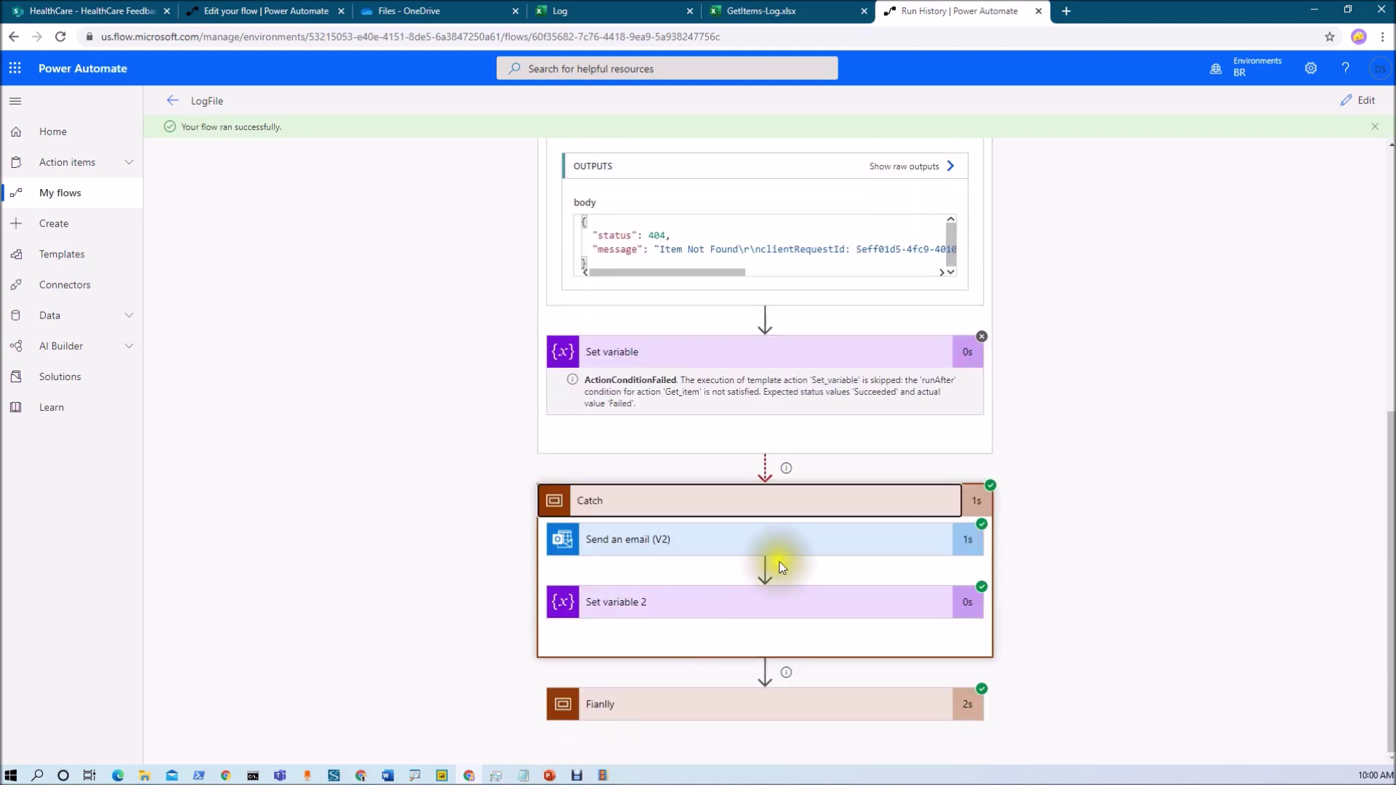
pyautogui.click(757, 538)
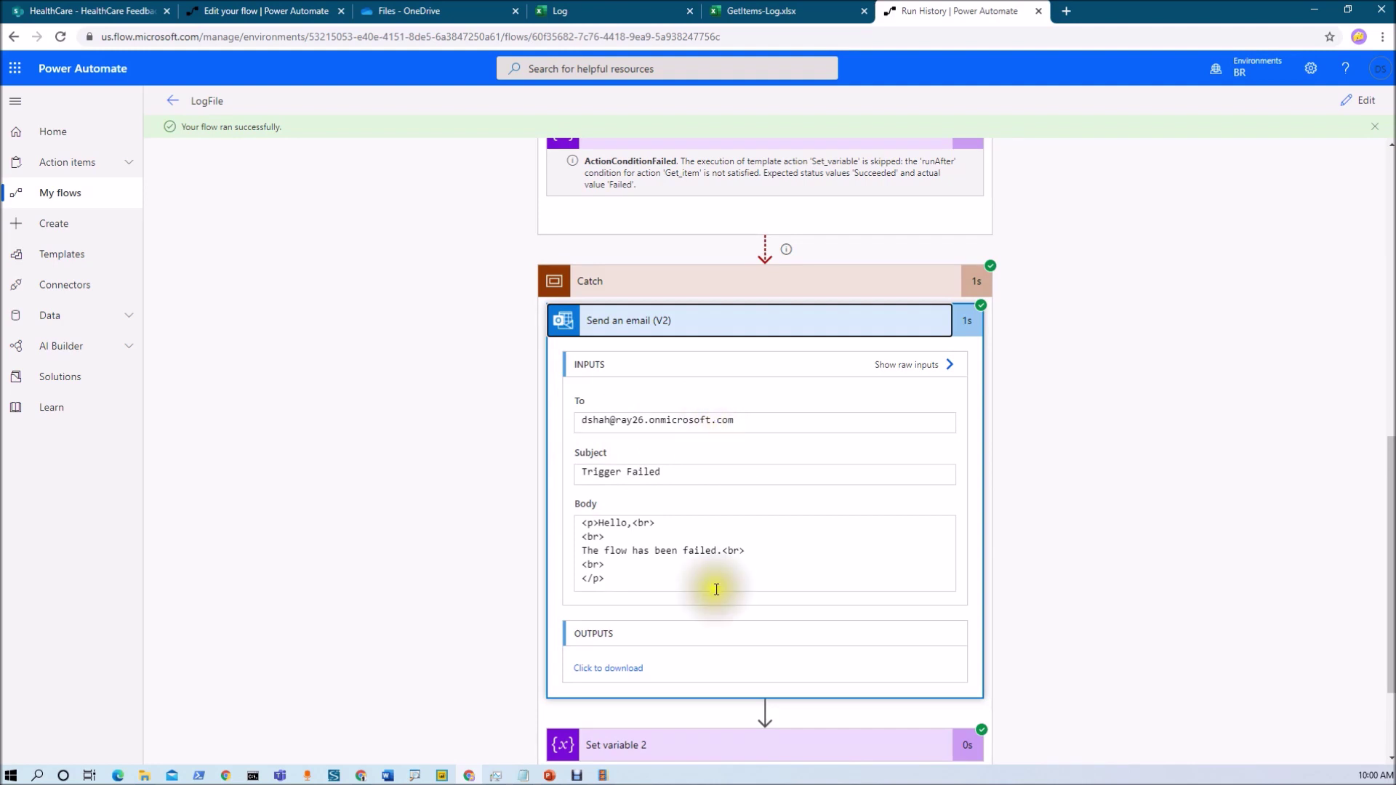
pyautogui.scroll(-2, 716, 588)
pyautogui.click(713, 610)
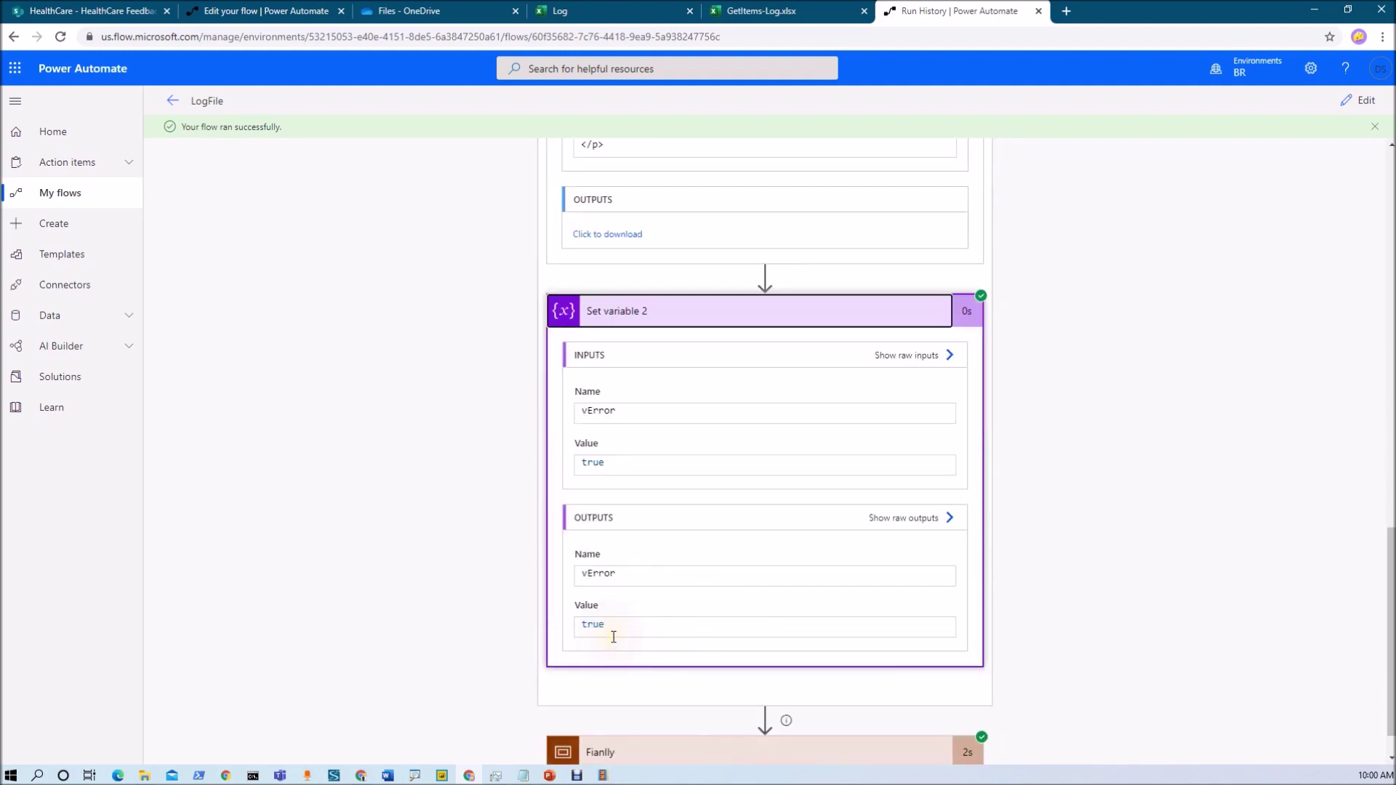
# Inspect the Fianlly scope's Condition and If yes row action, and check the logged rows in the Log workbook.
pyautogui.scroll(-1, 632, 647)
pyautogui.click(665, 705)
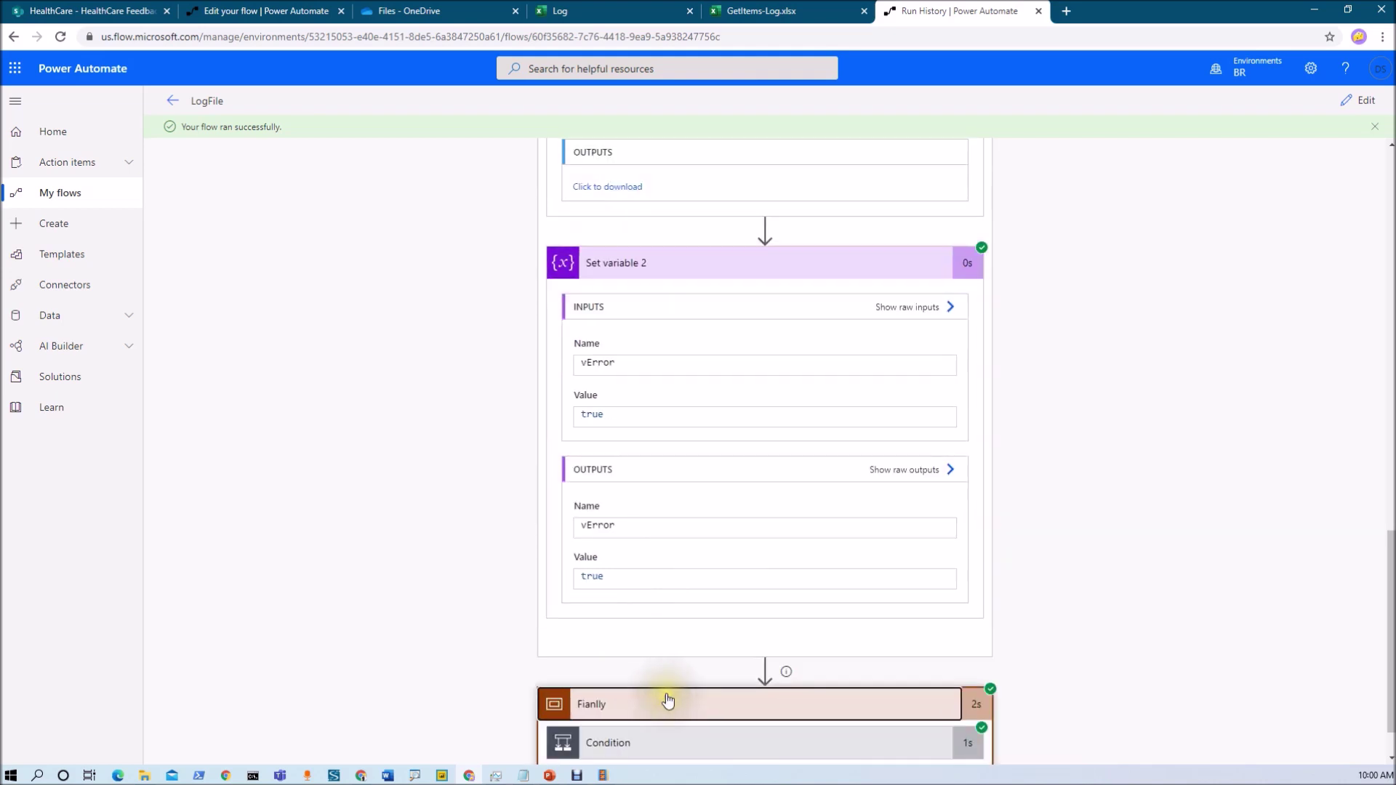
pyautogui.click(679, 685)
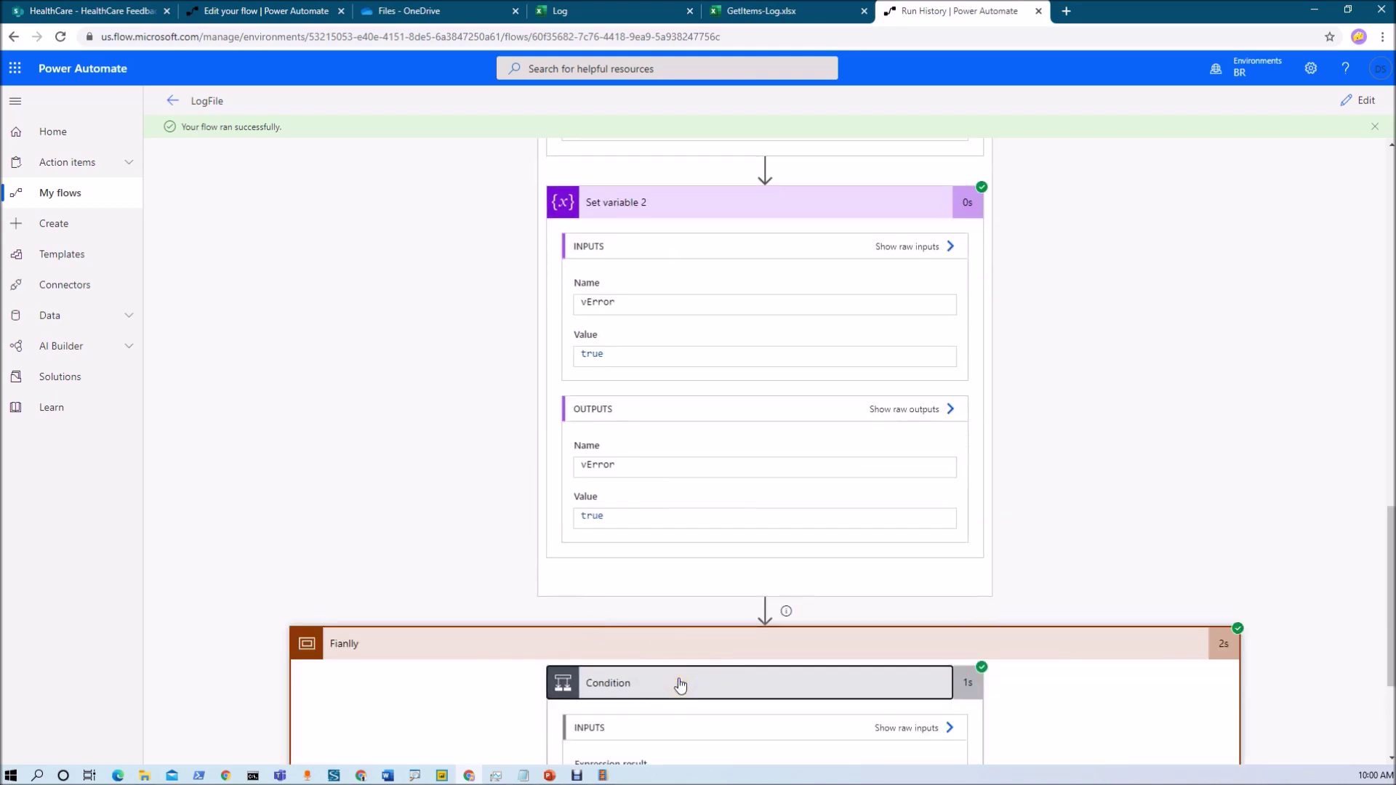
pyautogui.click(551, 658)
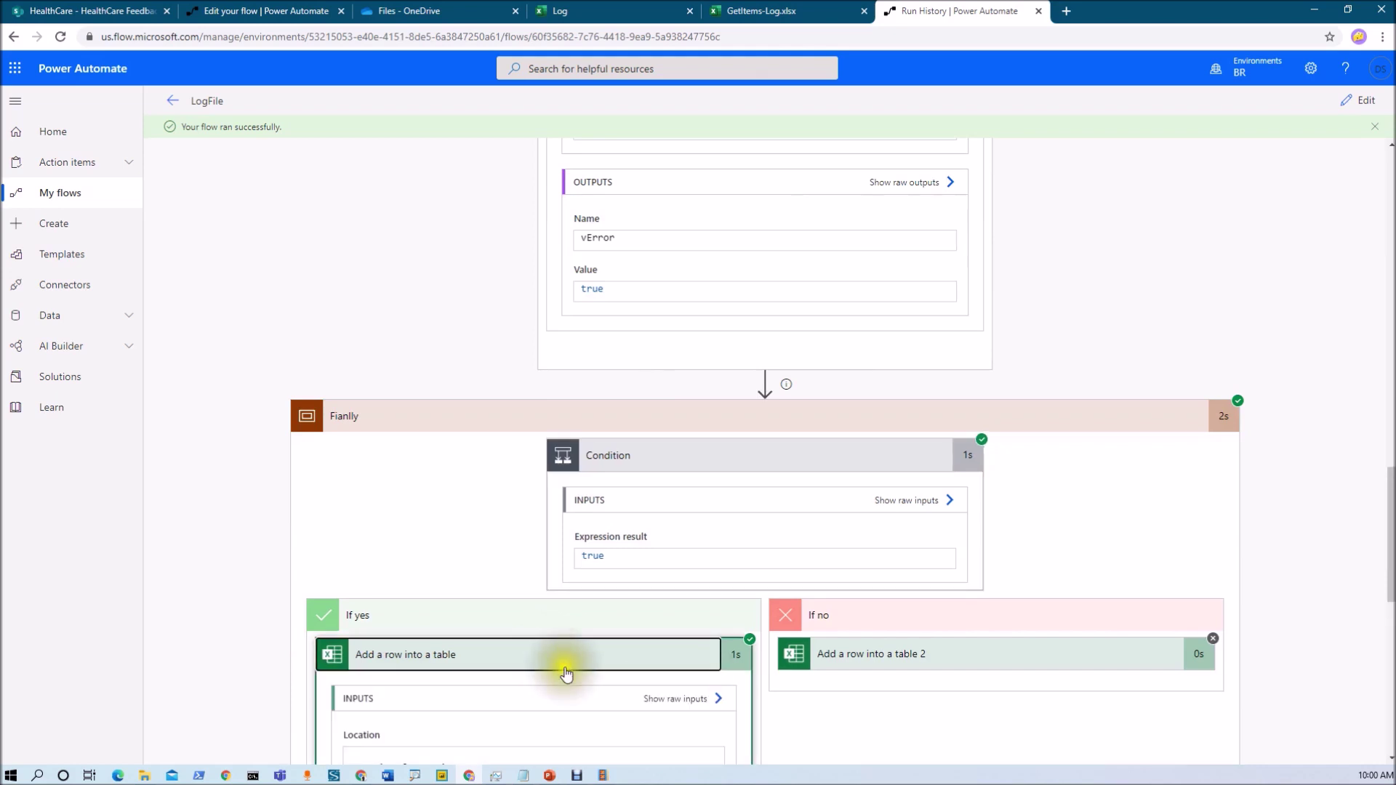
pyautogui.click(585, 11)
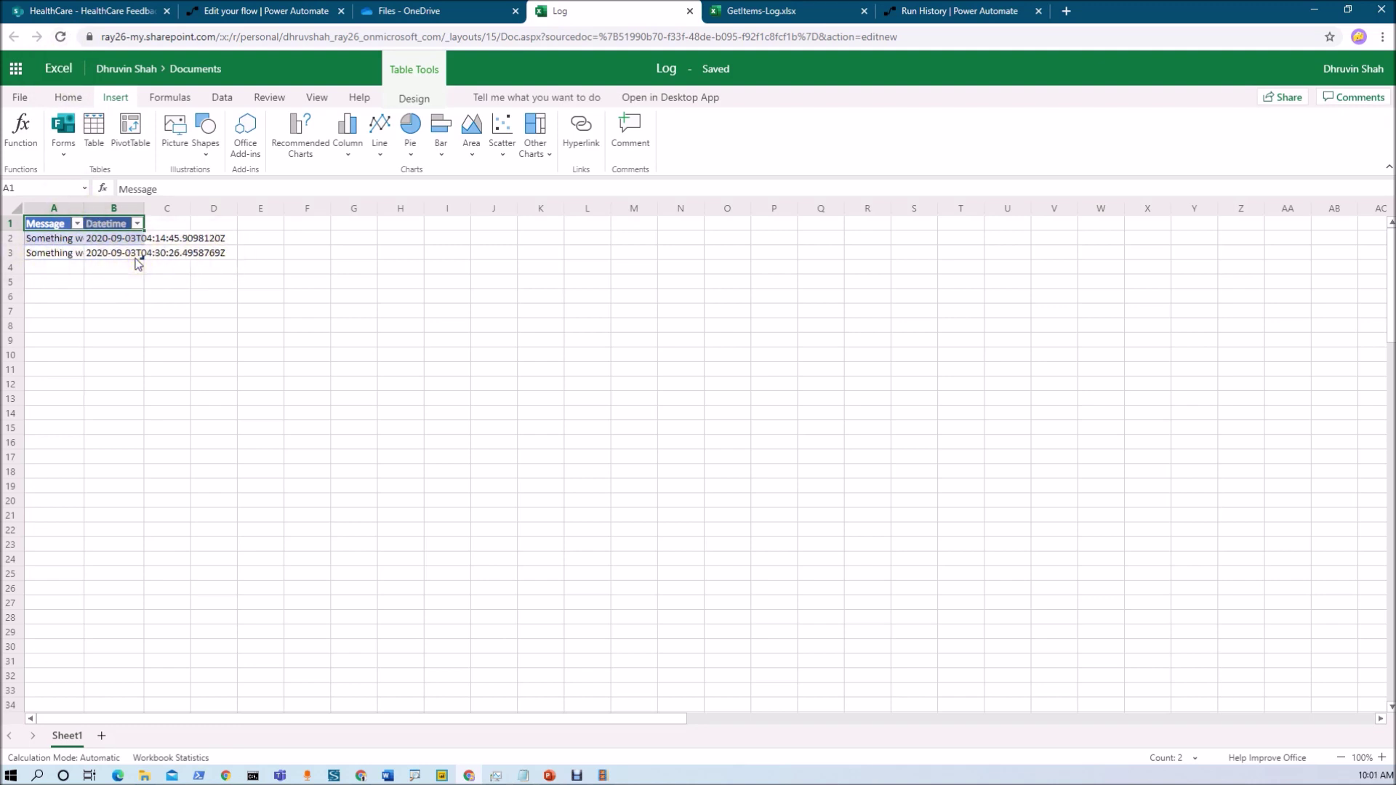
# Edit the LogFile flow, look up a valid HealthCare Feedback item ID, set Get item's Id to 17, and save the flow.
pyautogui.click(938, 11)
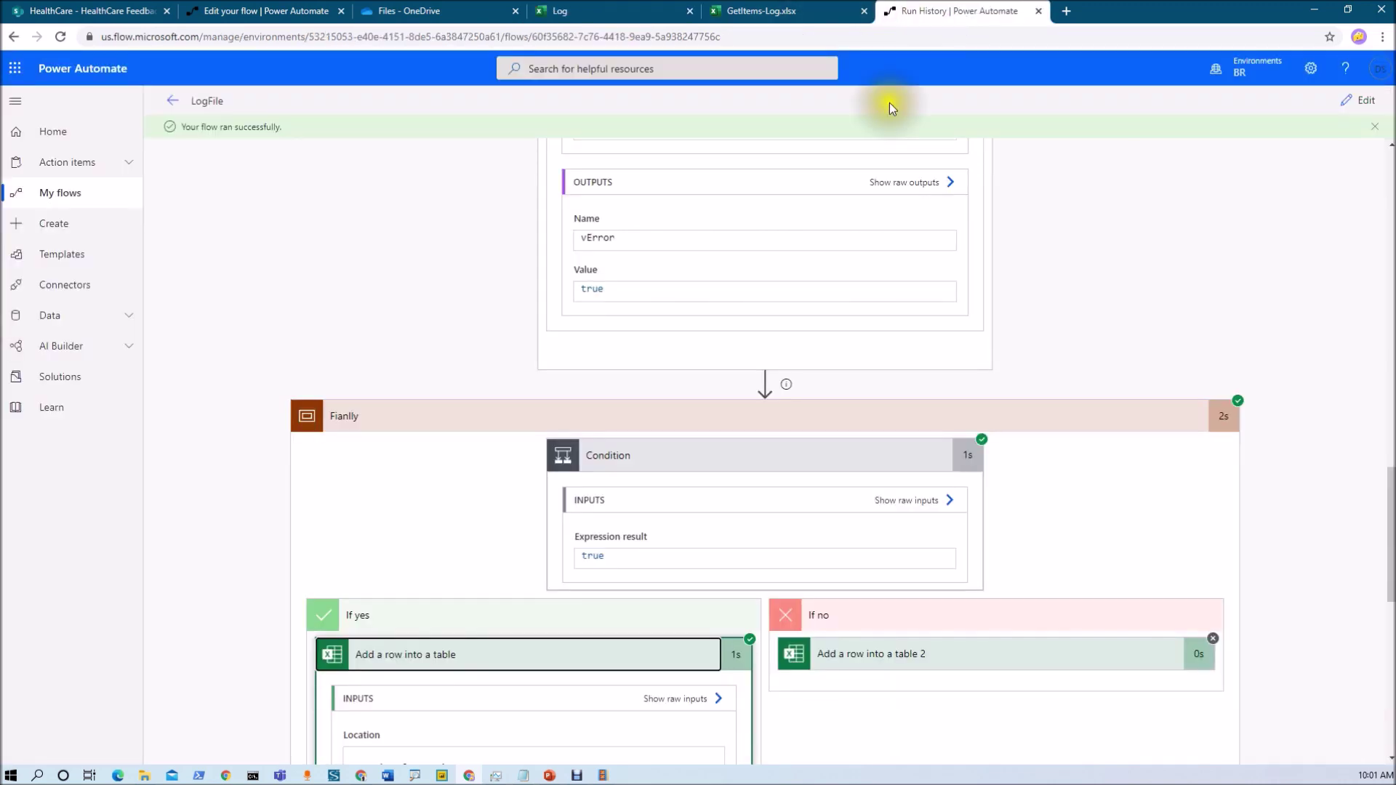
pyautogui.click(1360, 101)
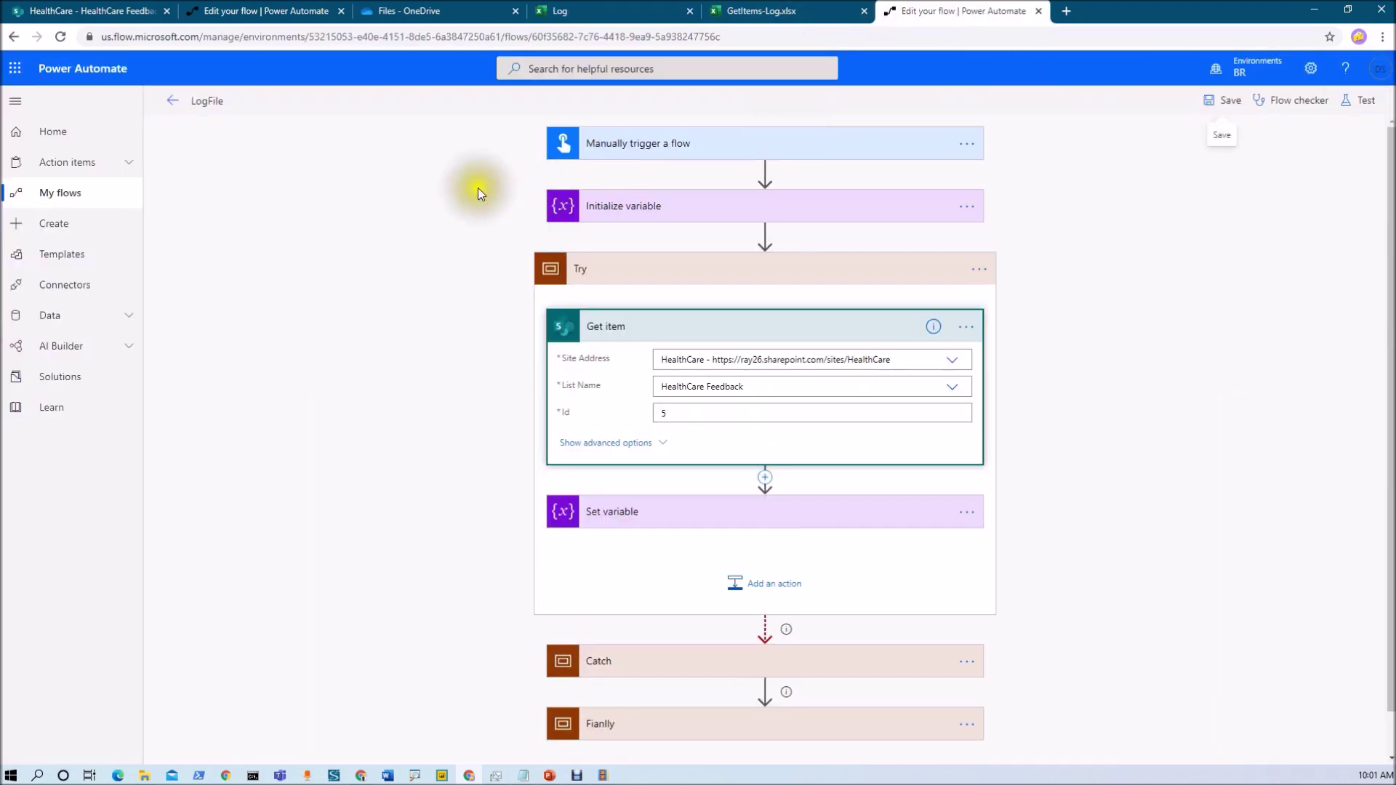
pyautogui.click(131, 12)
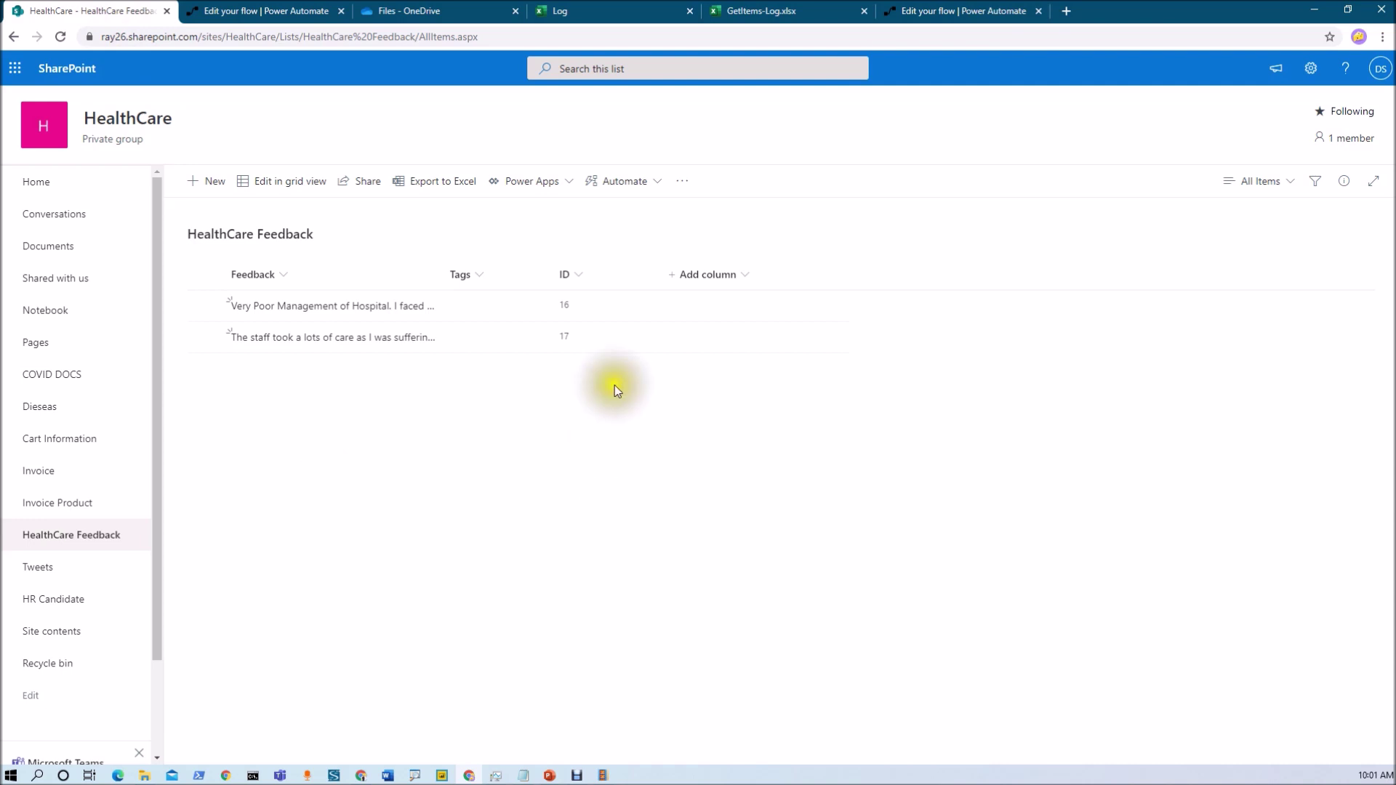
pyautogui.click(964, 11)
pyautogui.click(692, 413)
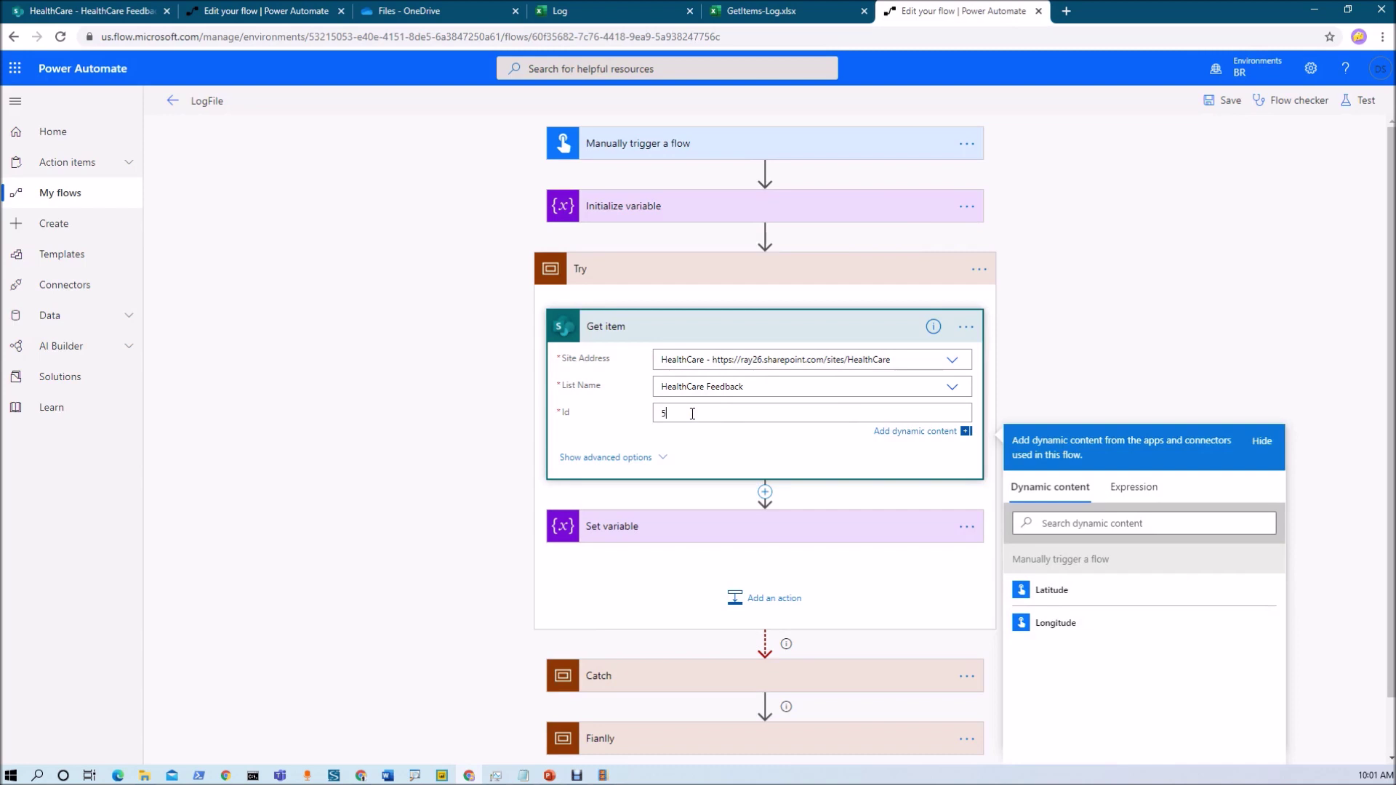
pyautogui.press('BackSpace')
pyautogui.write('17')
pyautogui.click(1216, 100)
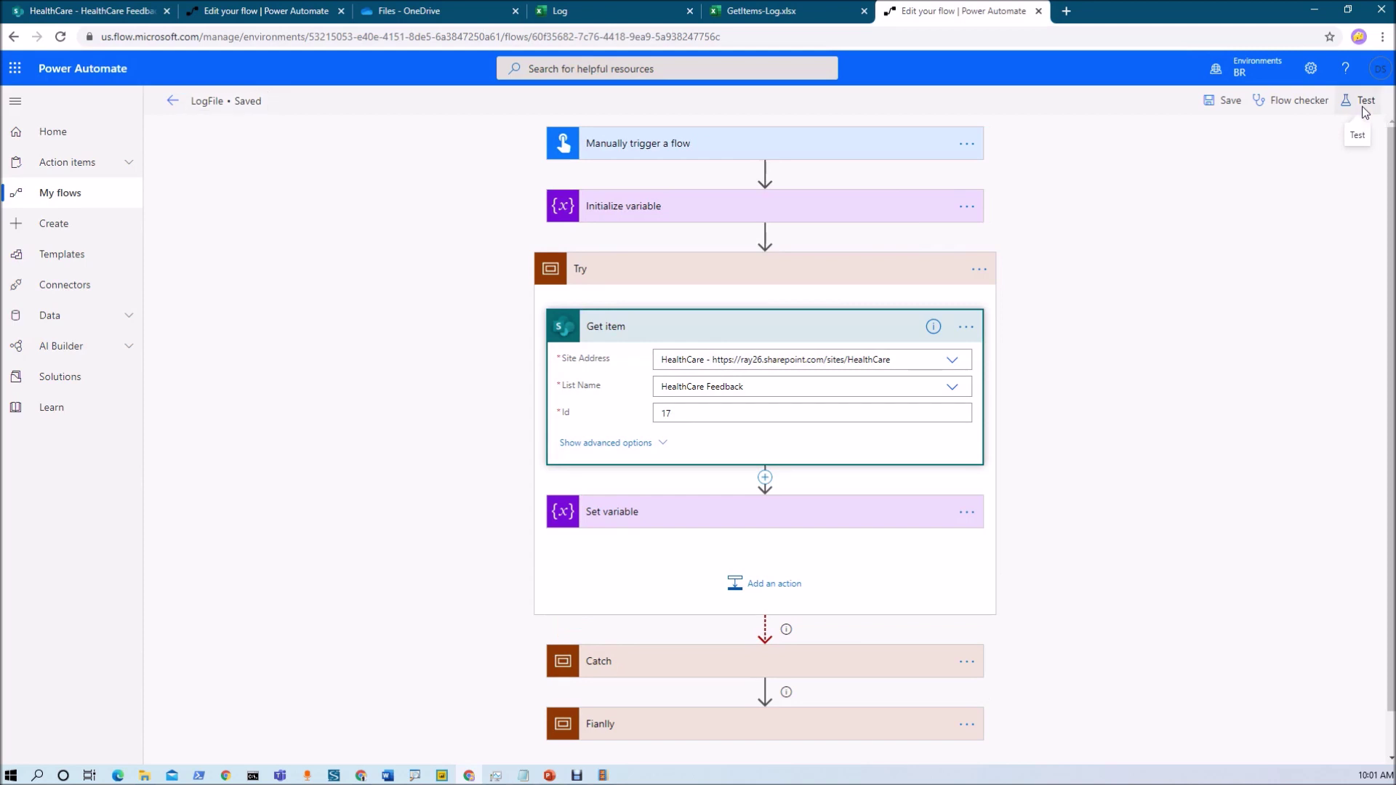
# Test the saved flow again by performing the trigger action and running it with Id 17.
pyautogui.click(1363, 107)
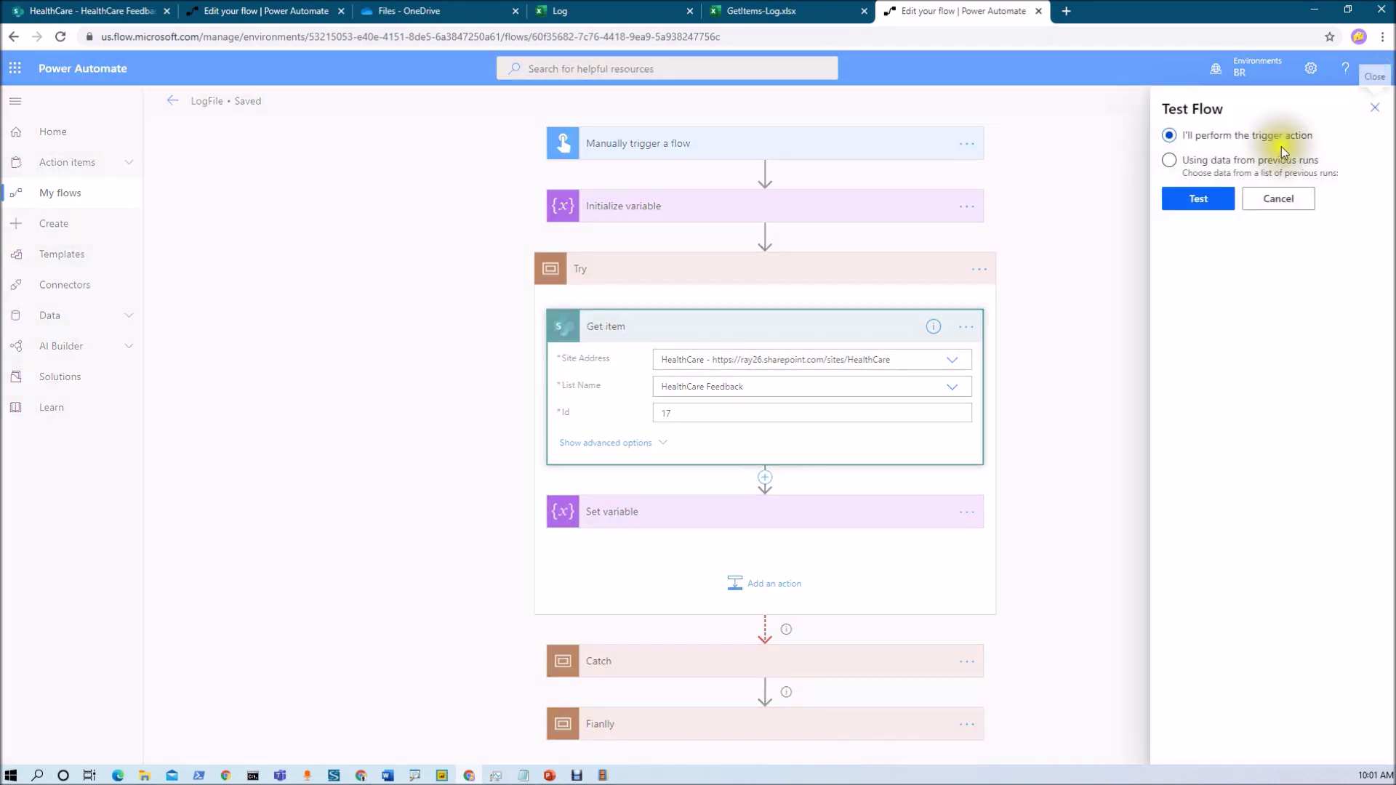
pyautogui.click(1225, 197)
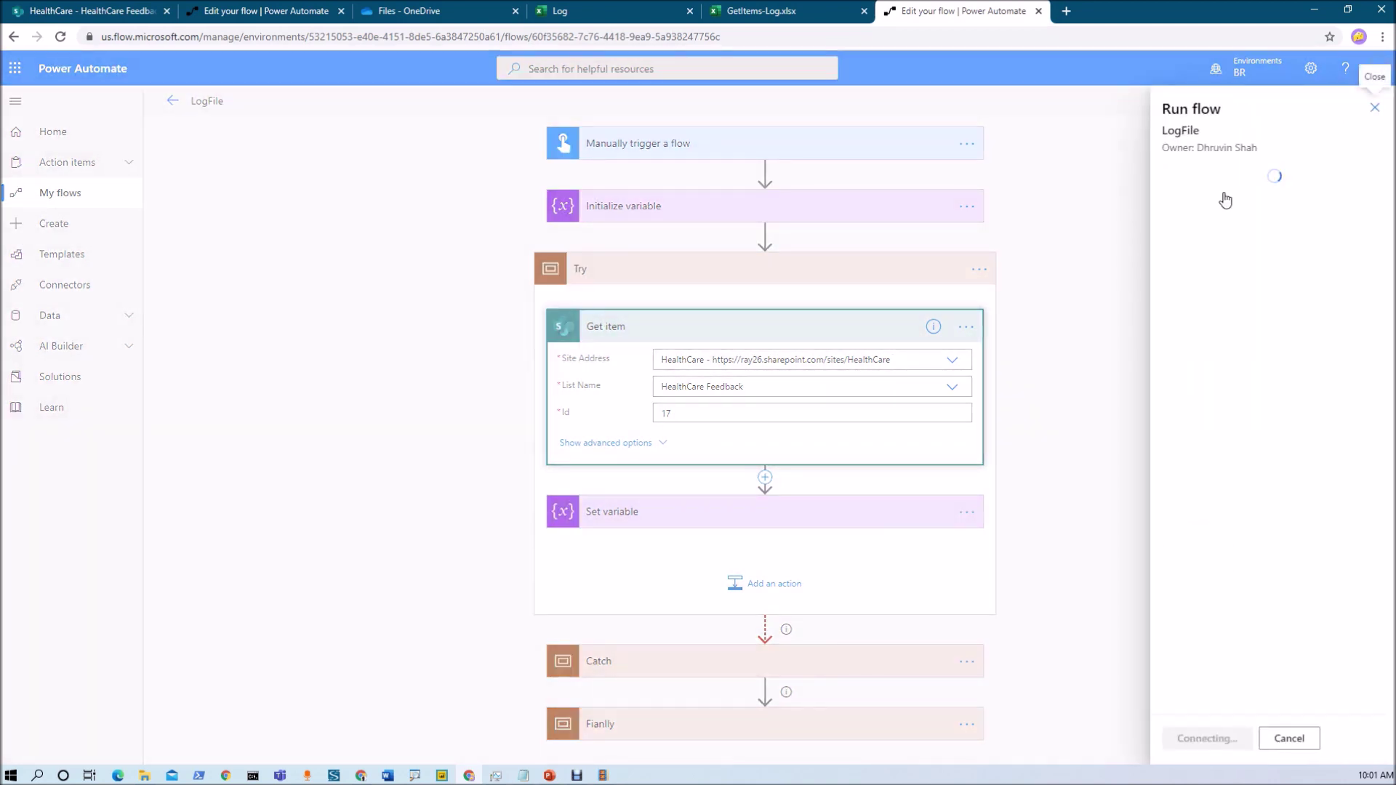
pyautogui.click(1210, 740)
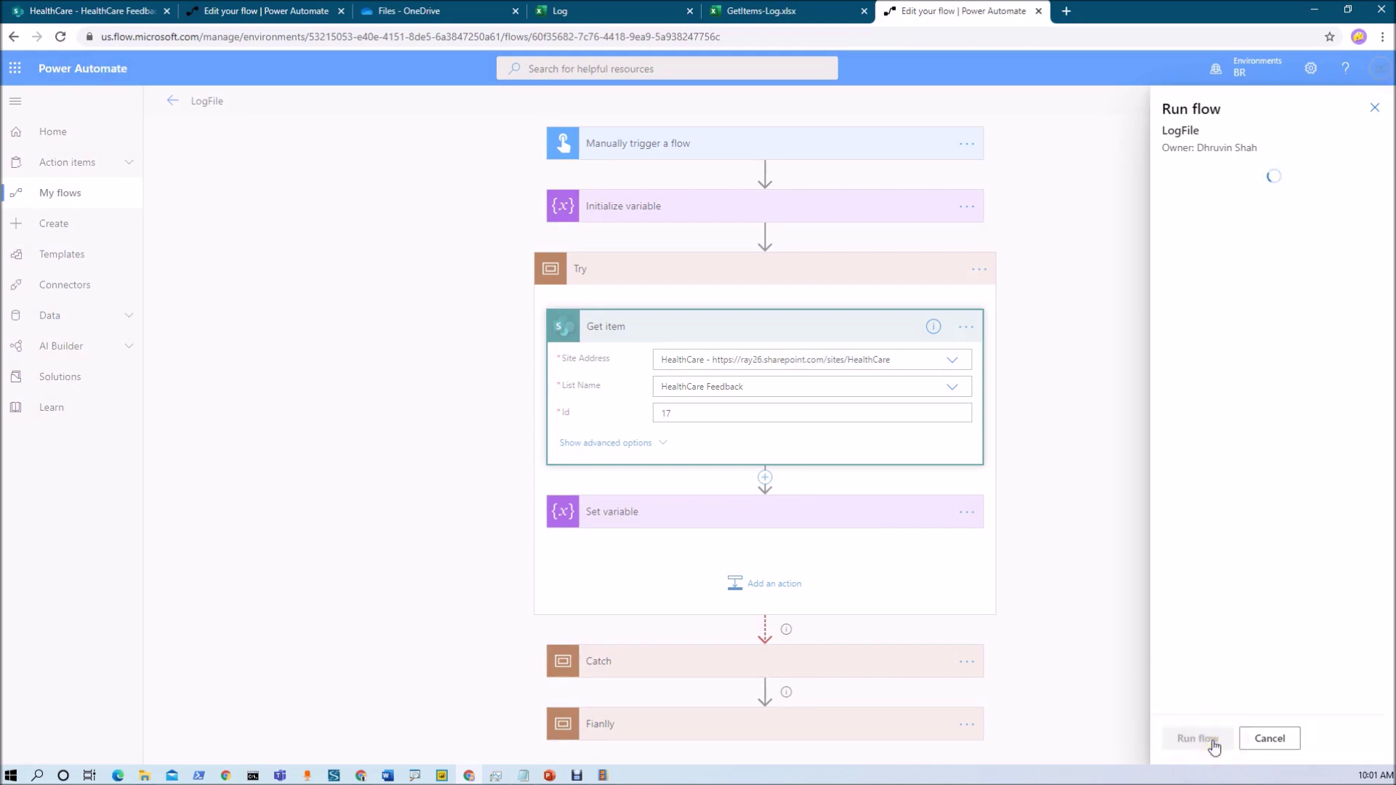
pyautogui.click(1191, 739)
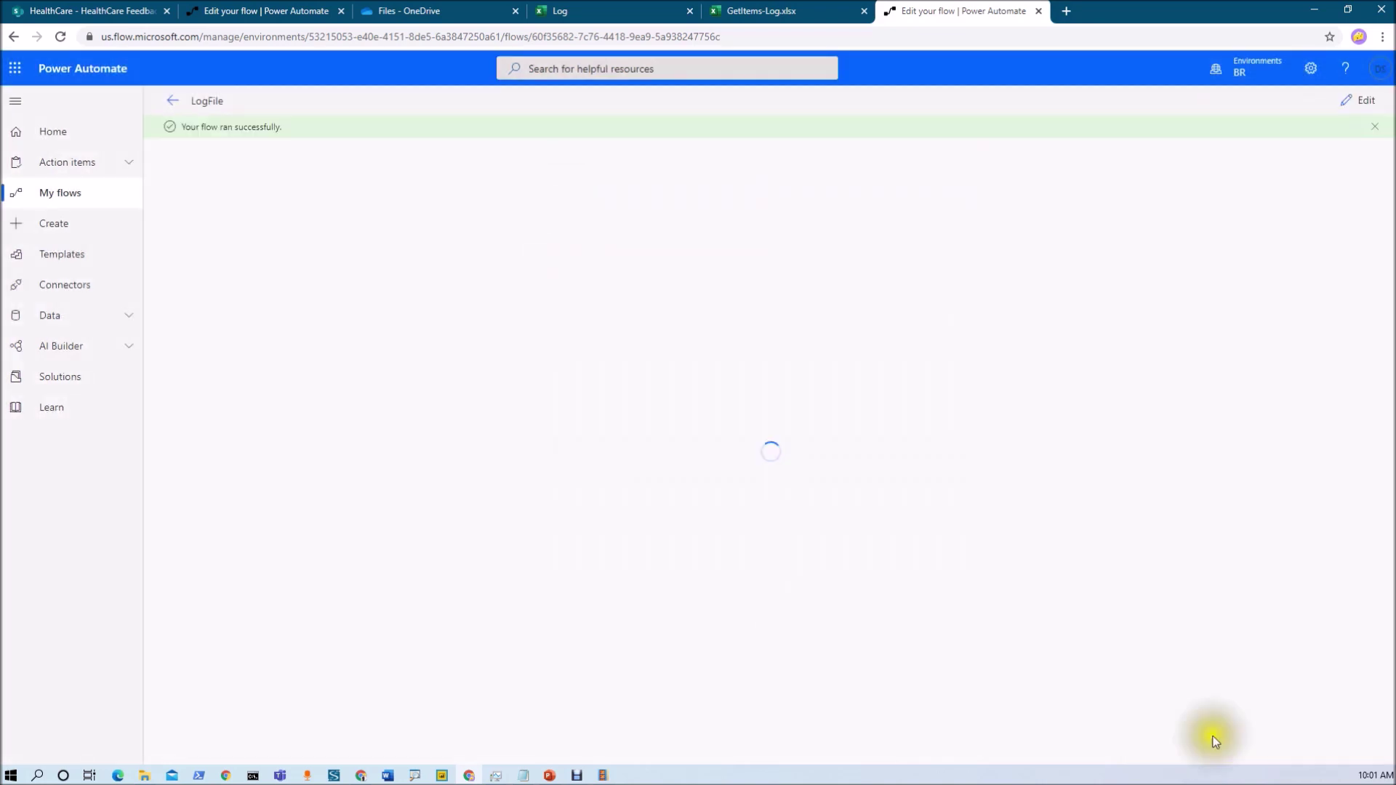
# Inspect the Try scope's Set variable and the Fianlly scope's Condition in the new run's results.
pyautogui.click(882, 327)
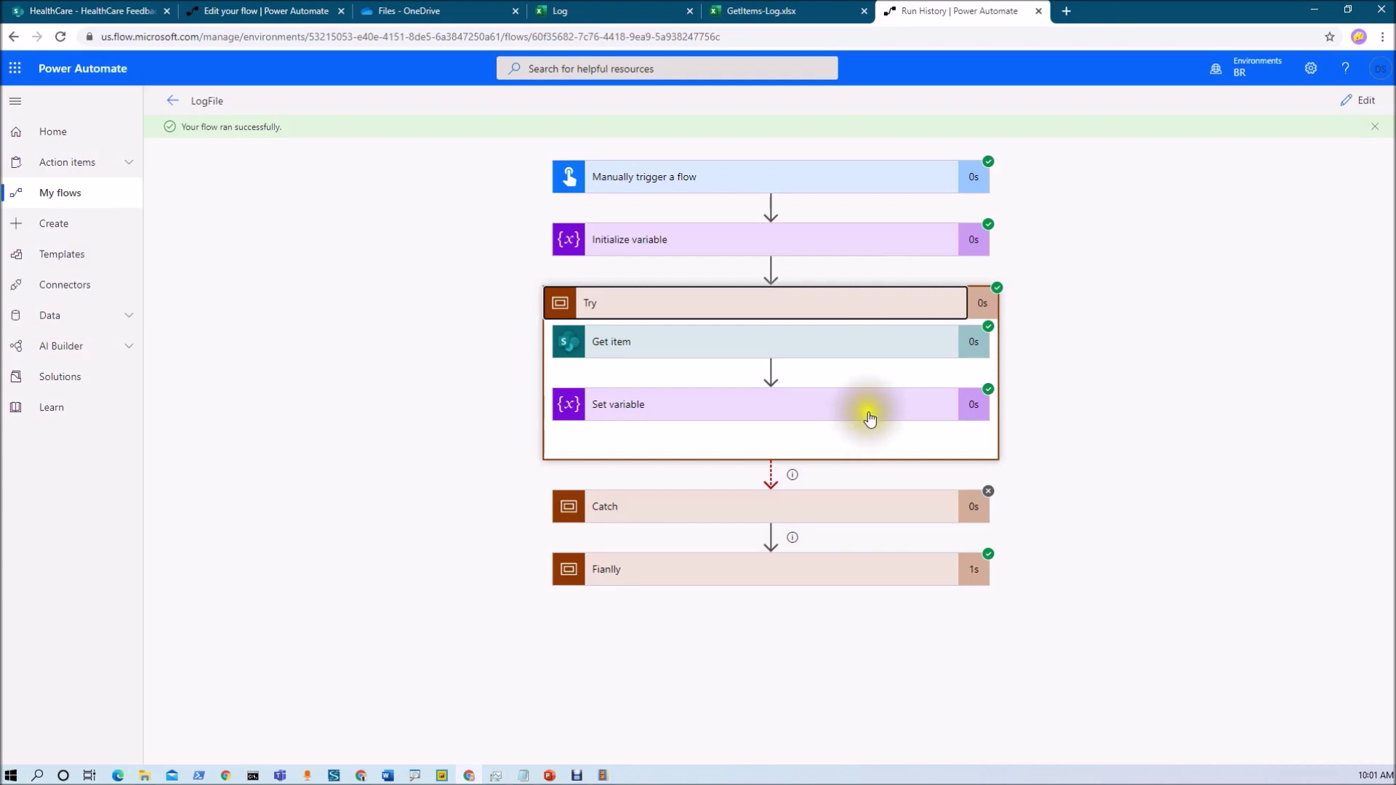
pyautogui.scroll(-3, 867, 416)
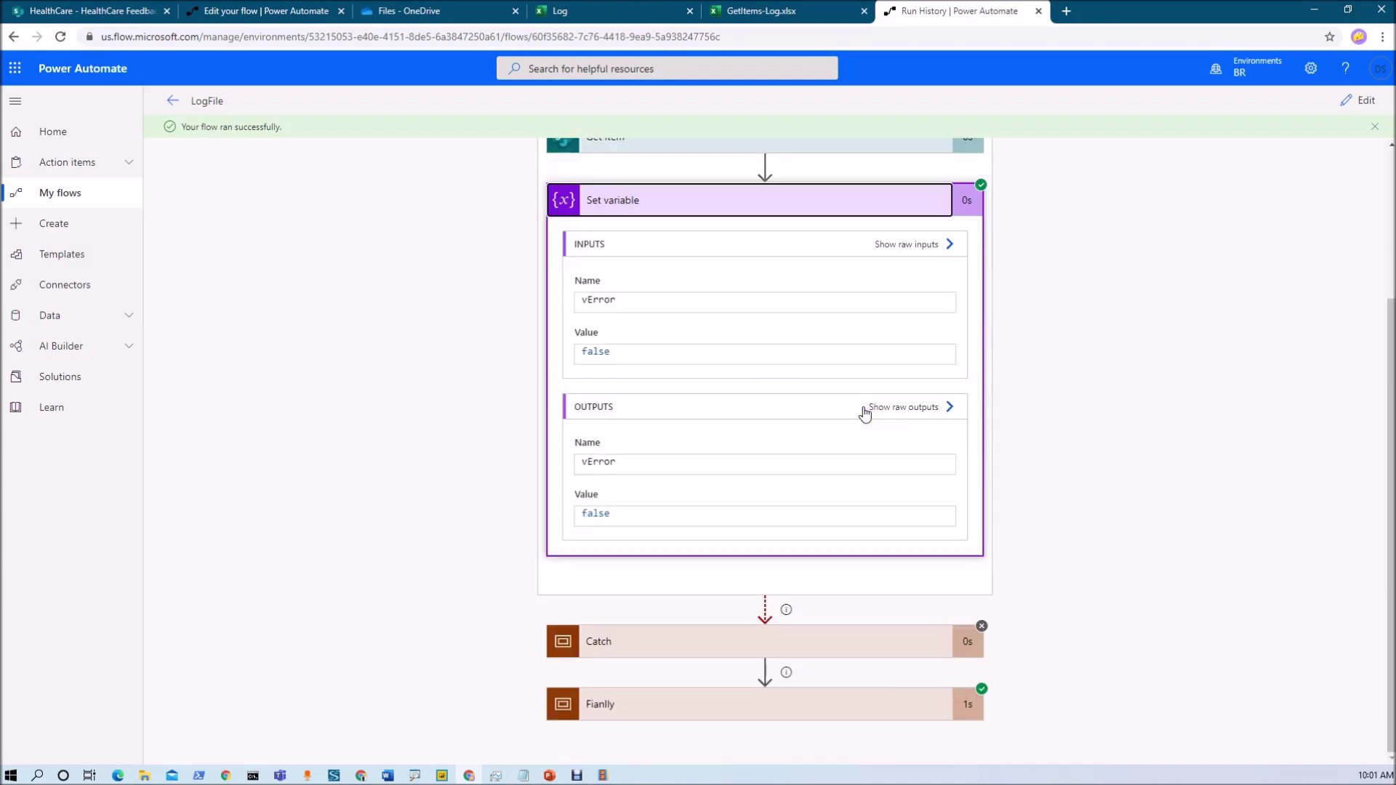
pyautogui.click(823, 700)
pyautogui.scroll(-1, 823, 698)
pyautogui.click(837, 685)
pyautogui.scroll(-3, 945, 698)
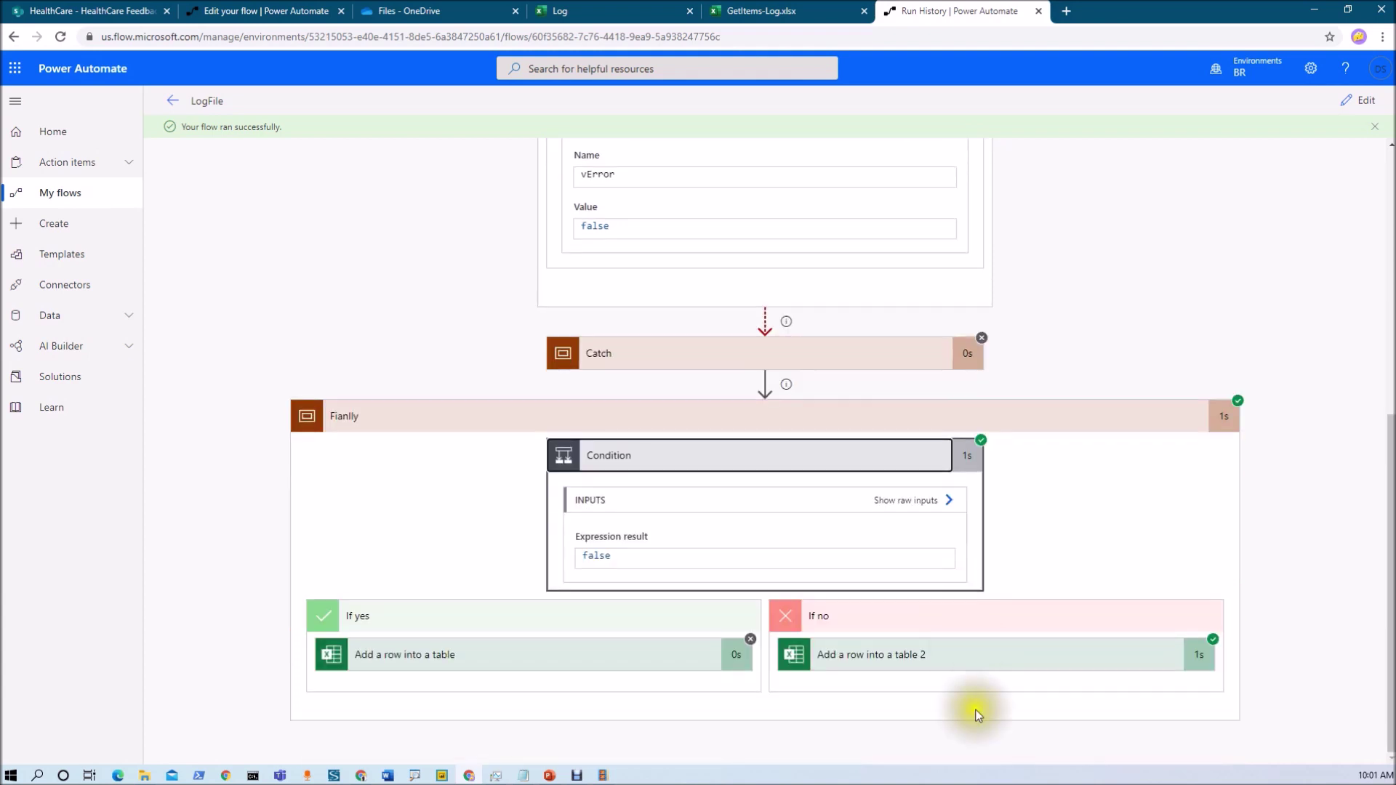
# Inspect the If no row action's inputs and check the Log workbook's table for the row from this run.
pyautogui.click(992, 663)
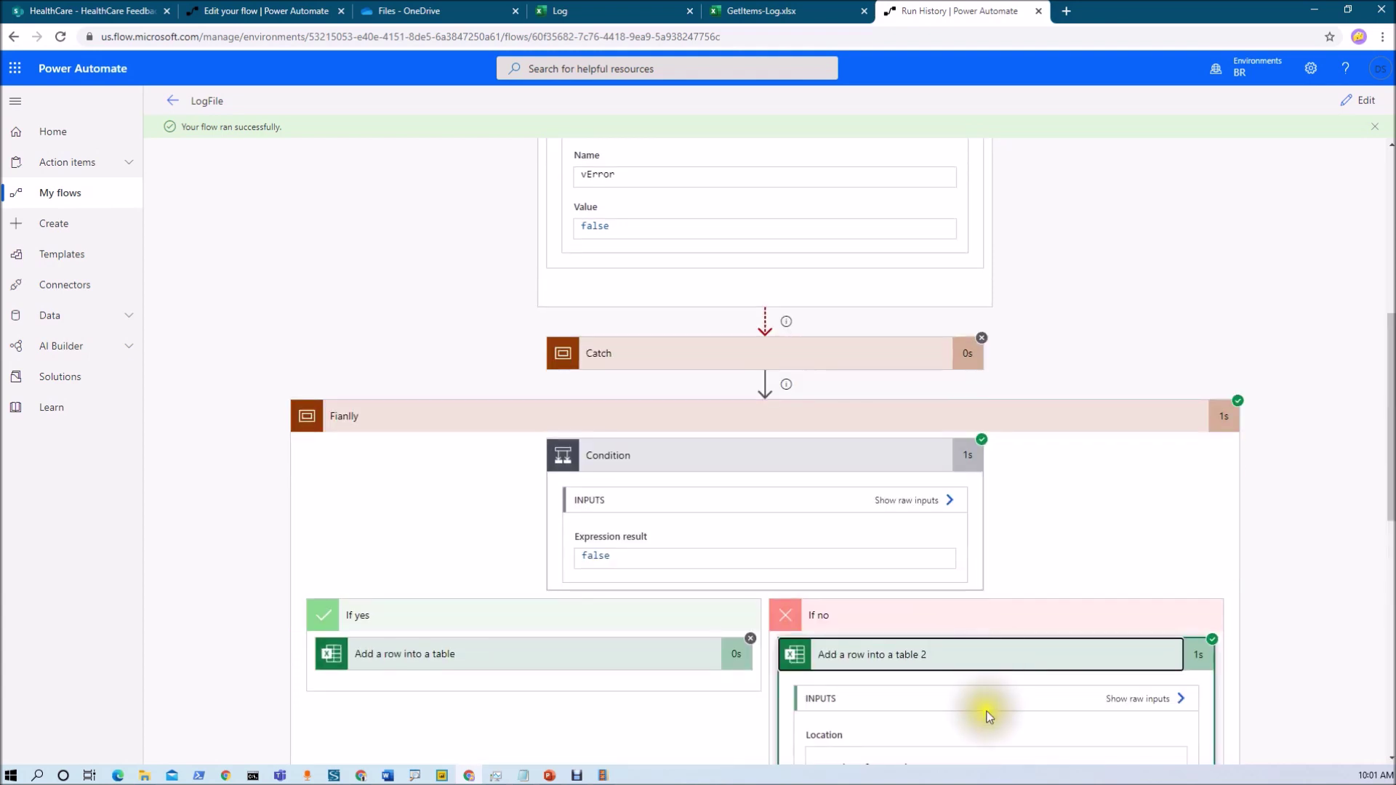
pyautogui.scroll(-5, 1011, 677)
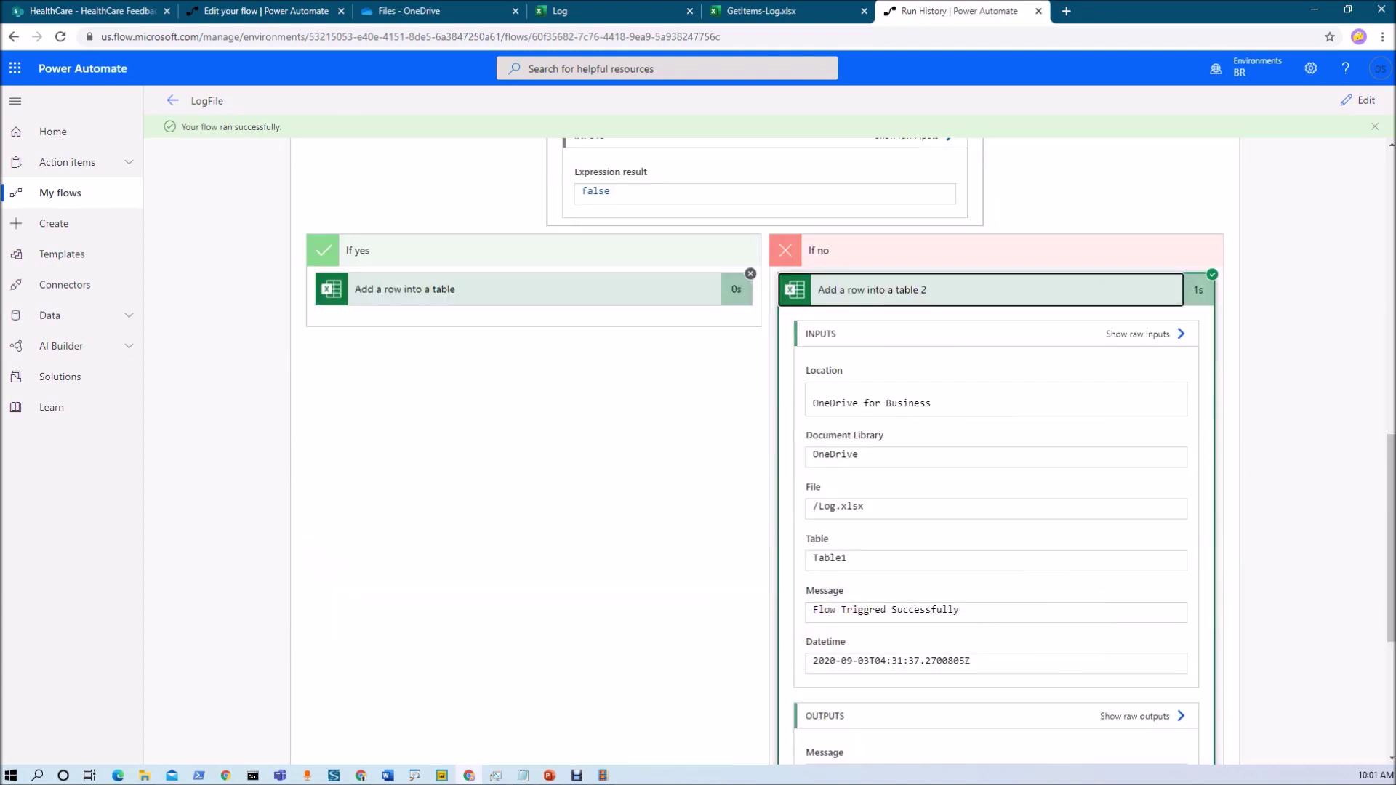
pyautogui.click(567, 18)
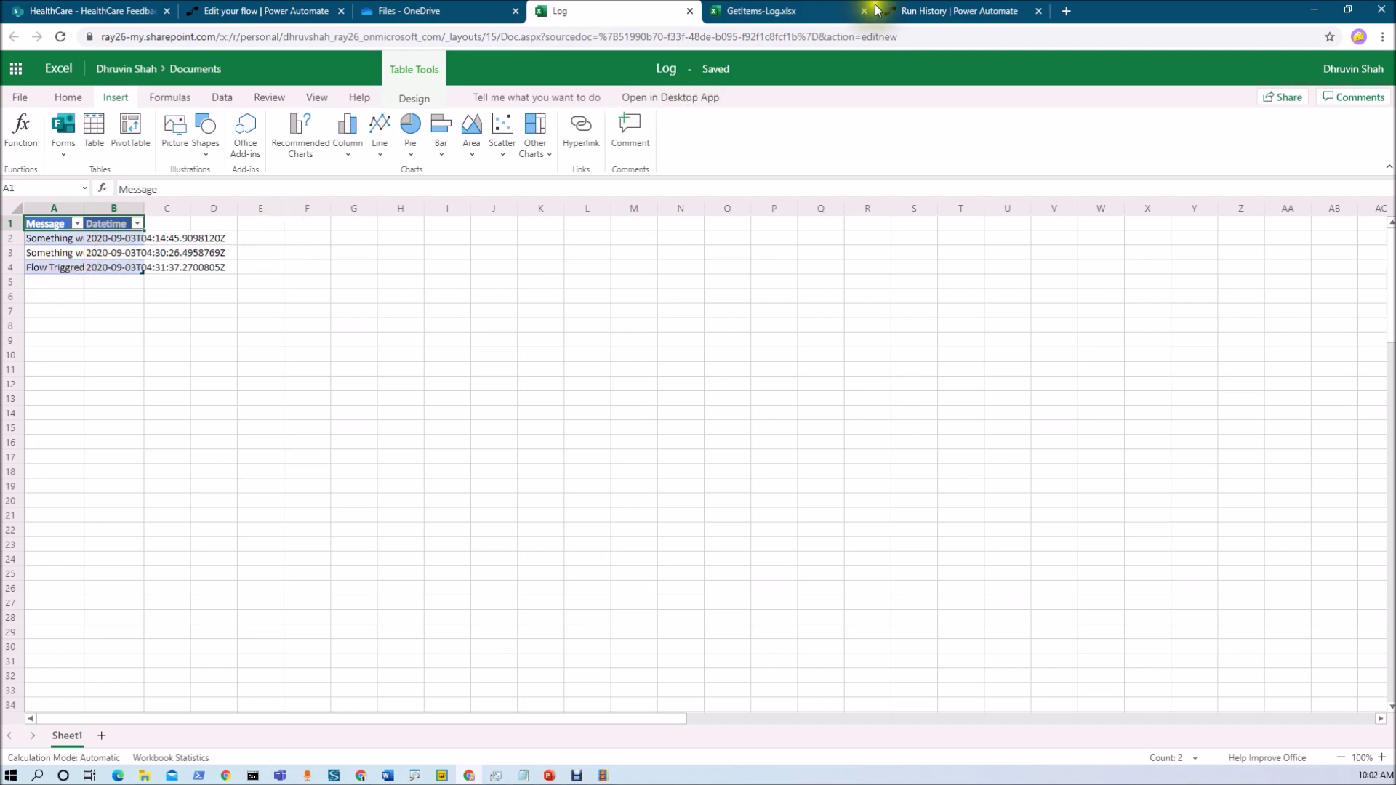
pyautogui.click(953, 11)
pyautogui.scroll(5, 830, 347)
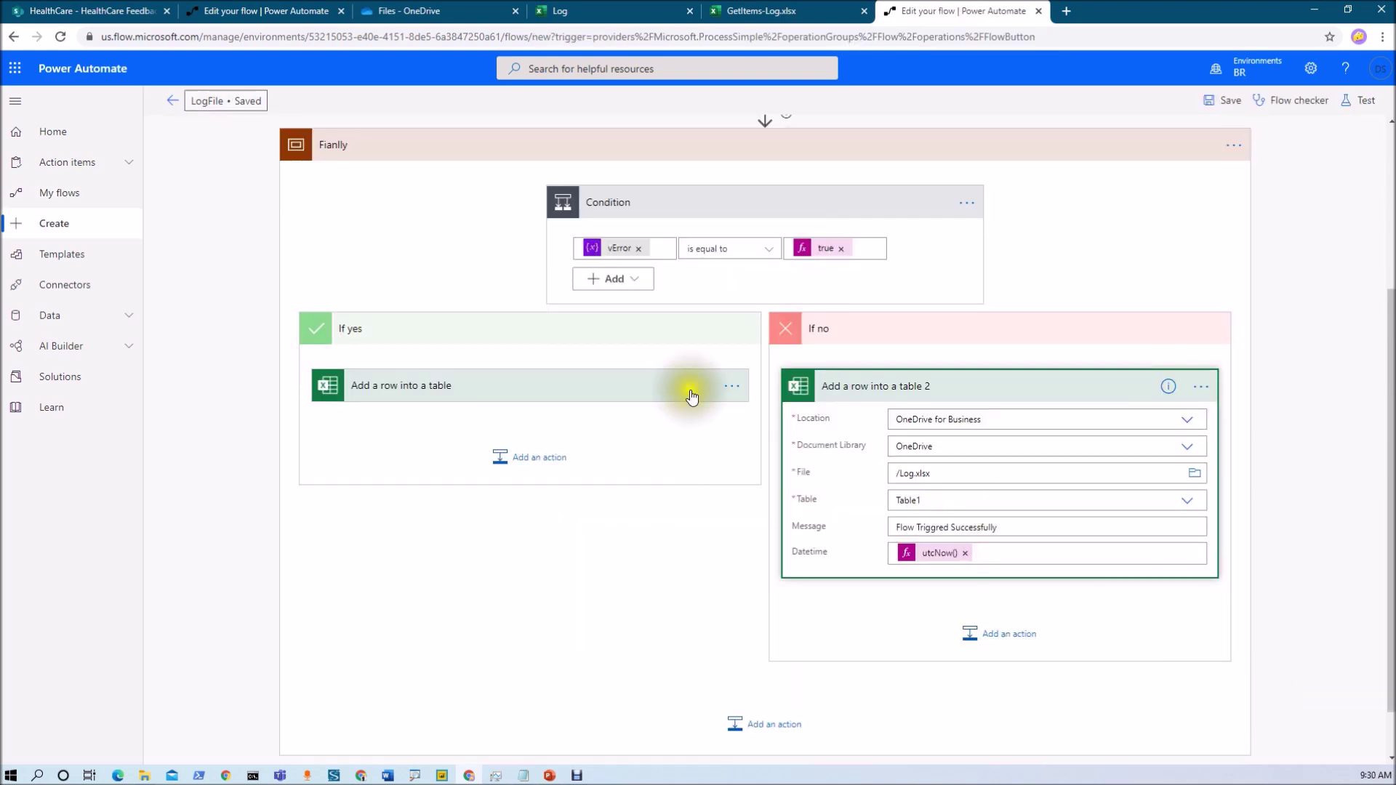
# Review the LogFile design from the vError variable through the Try, Catch and Fianlly scopes and both row actions.
pyautogui.click(689, 390)
pyautogui.scroll(4, 688, 554)
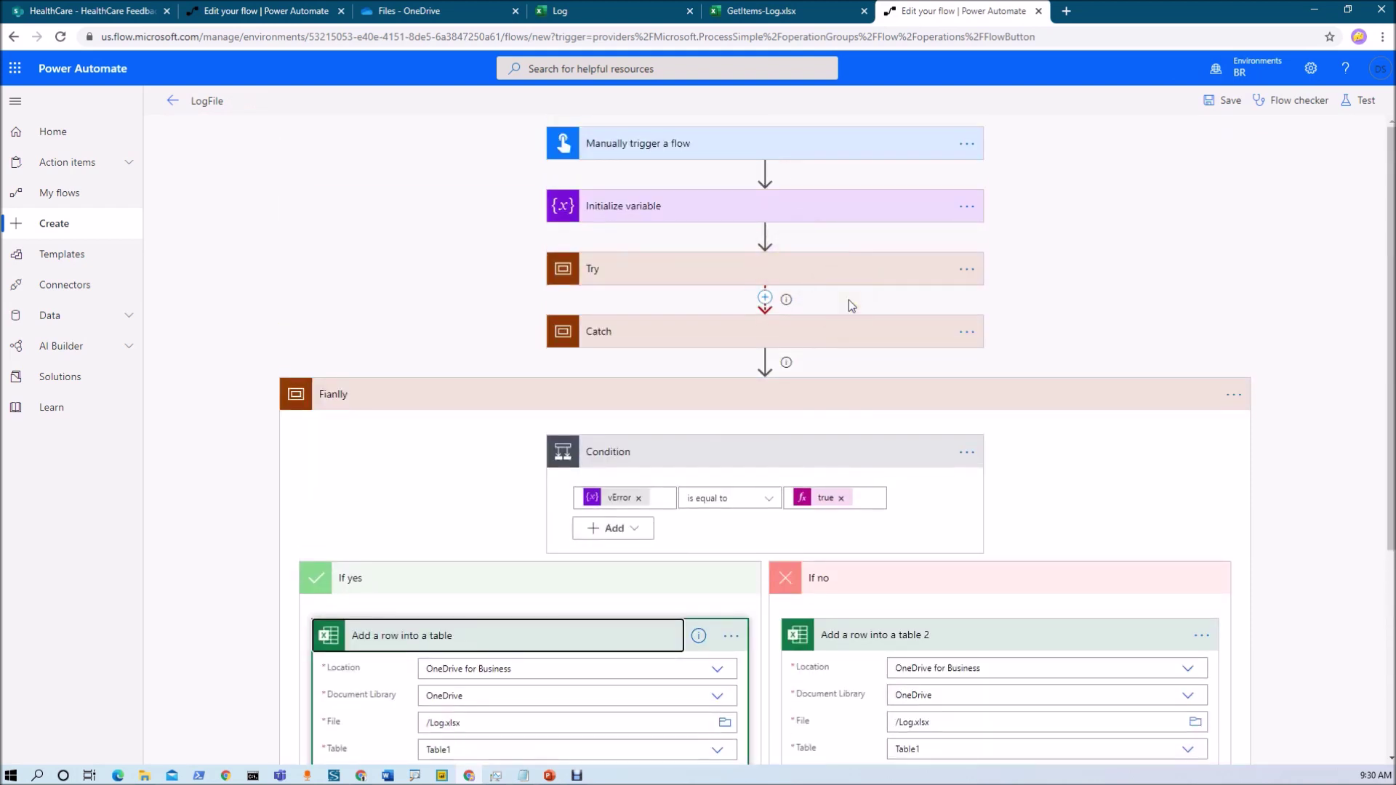
pyautogui.click(764, 206)
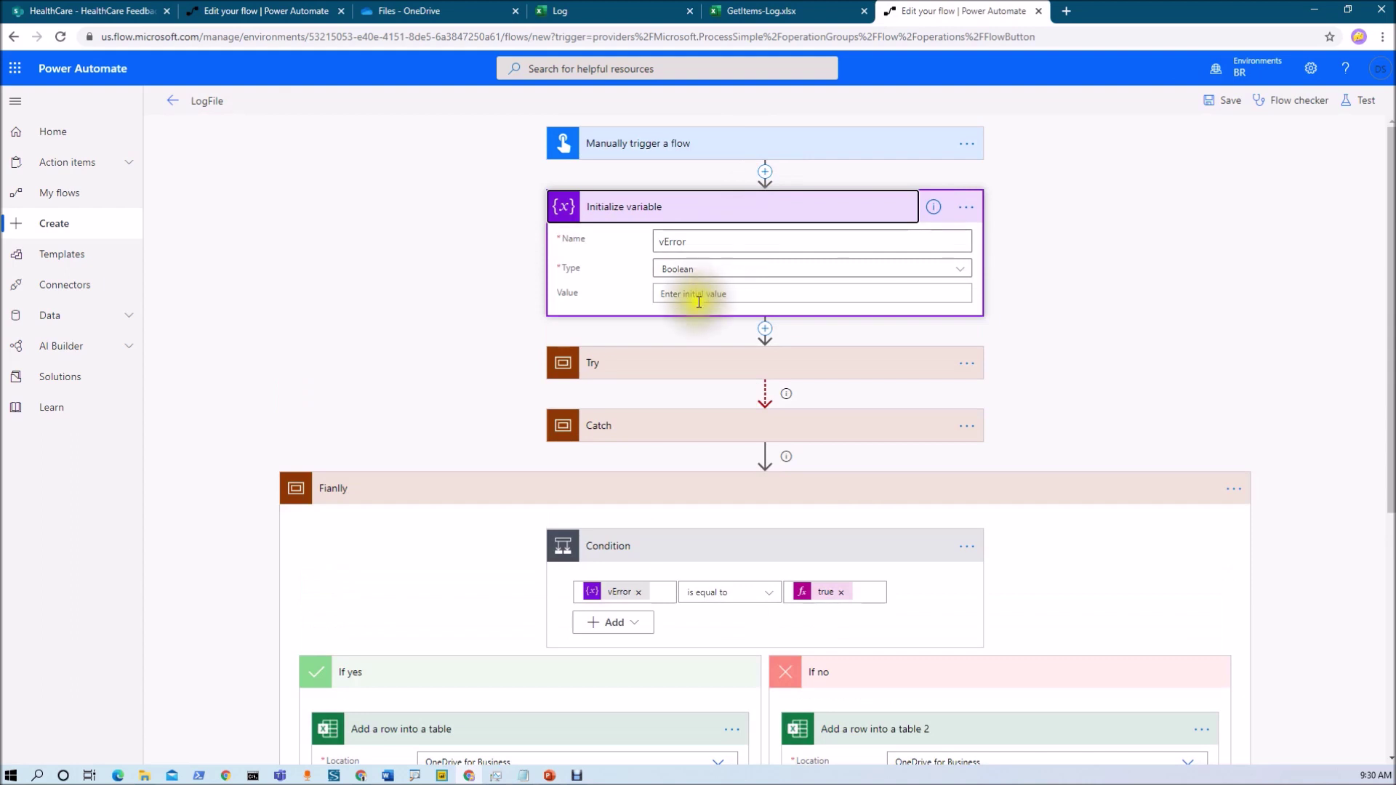
pyautogui.click(698, 377)
pyautogui.scroll(-3, 701, 371)
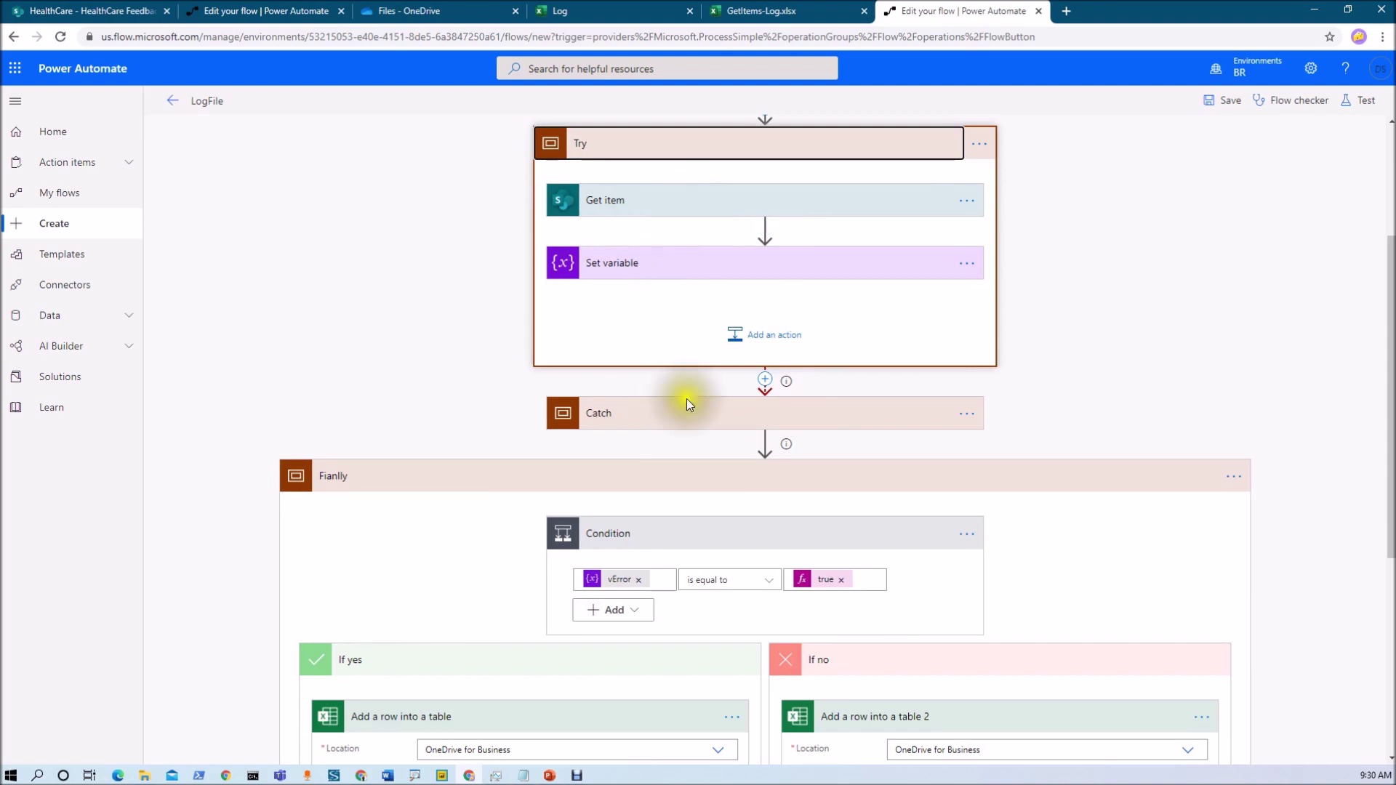
pyautogui.click(725, 407)
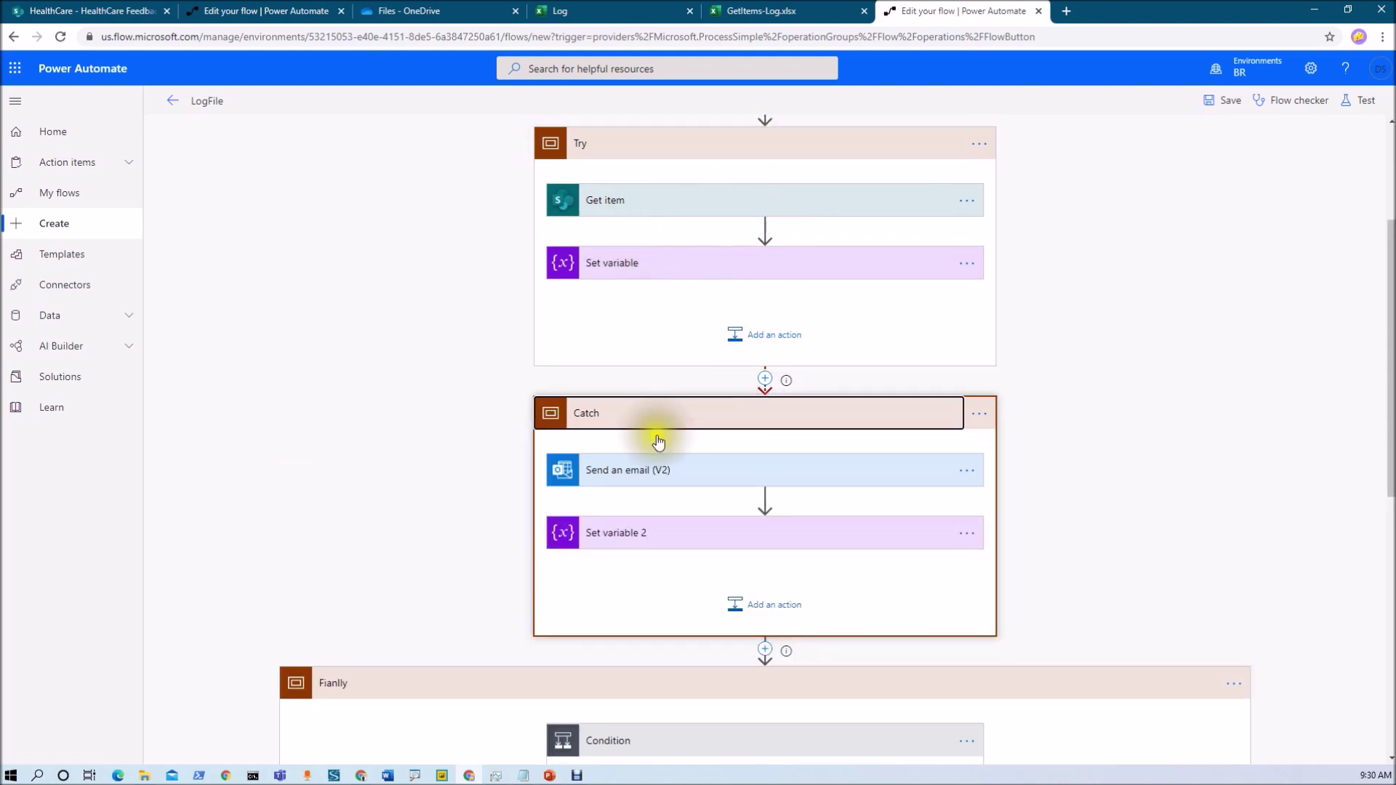
pyautogui.click(980, 413)
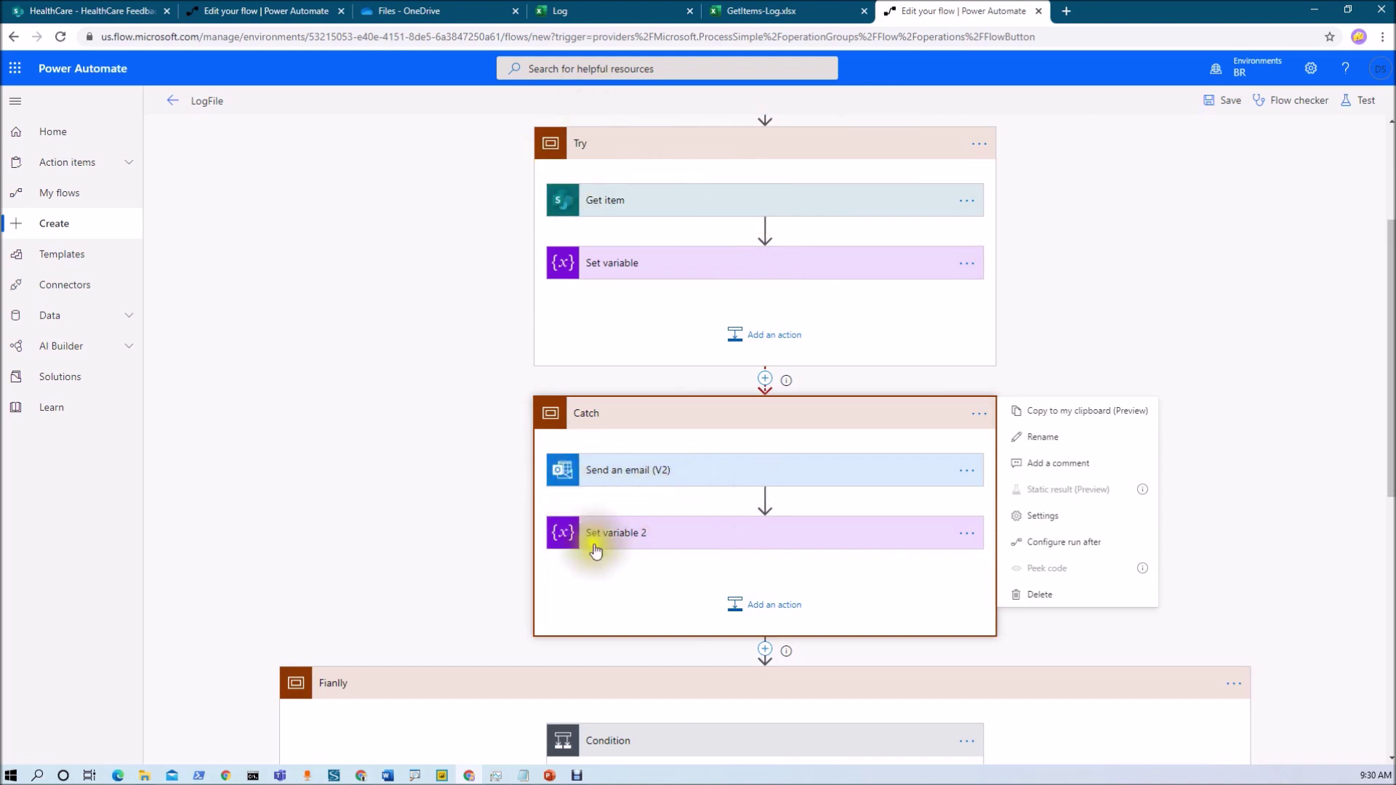
pyautogui.scroll(-4, 745, 555)
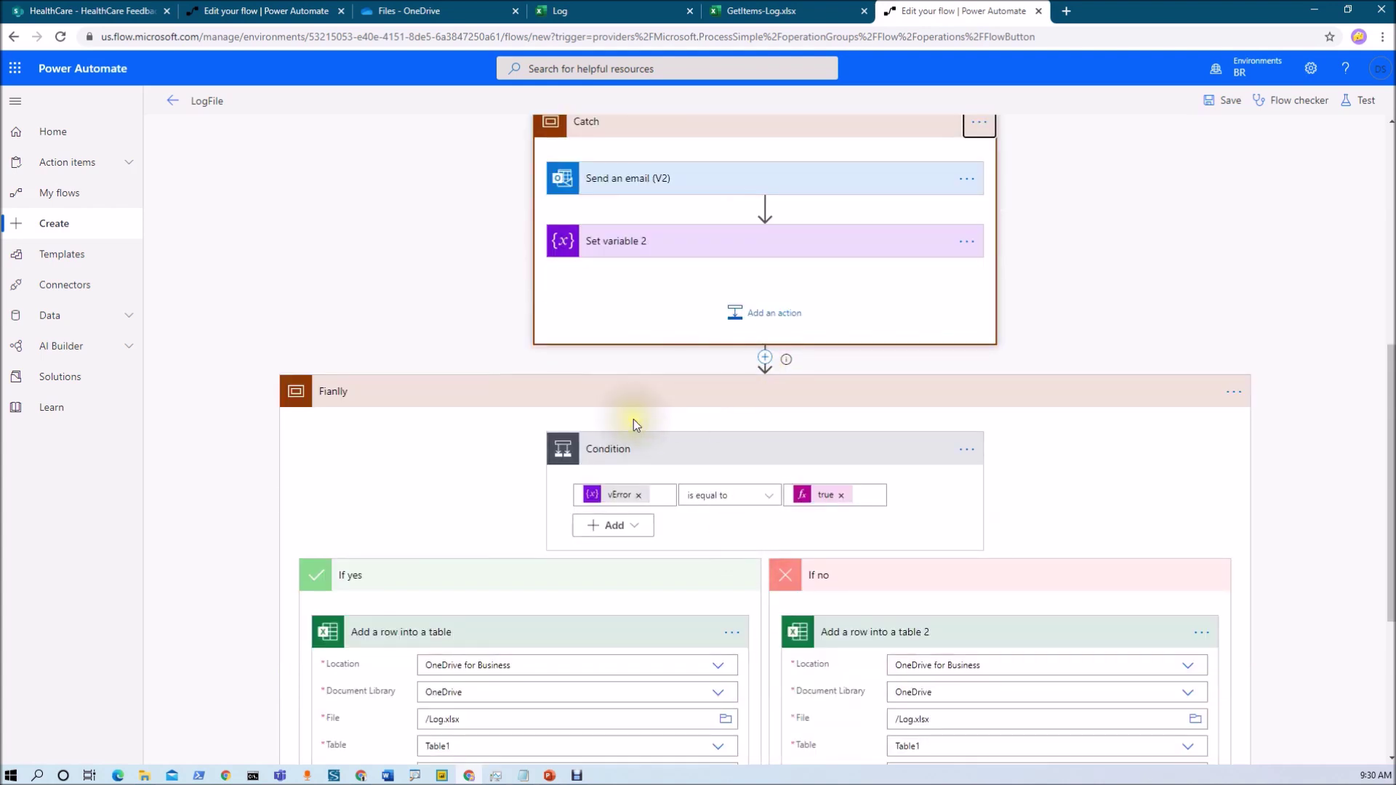
pyautogui.scroll(-2, 637, 426)
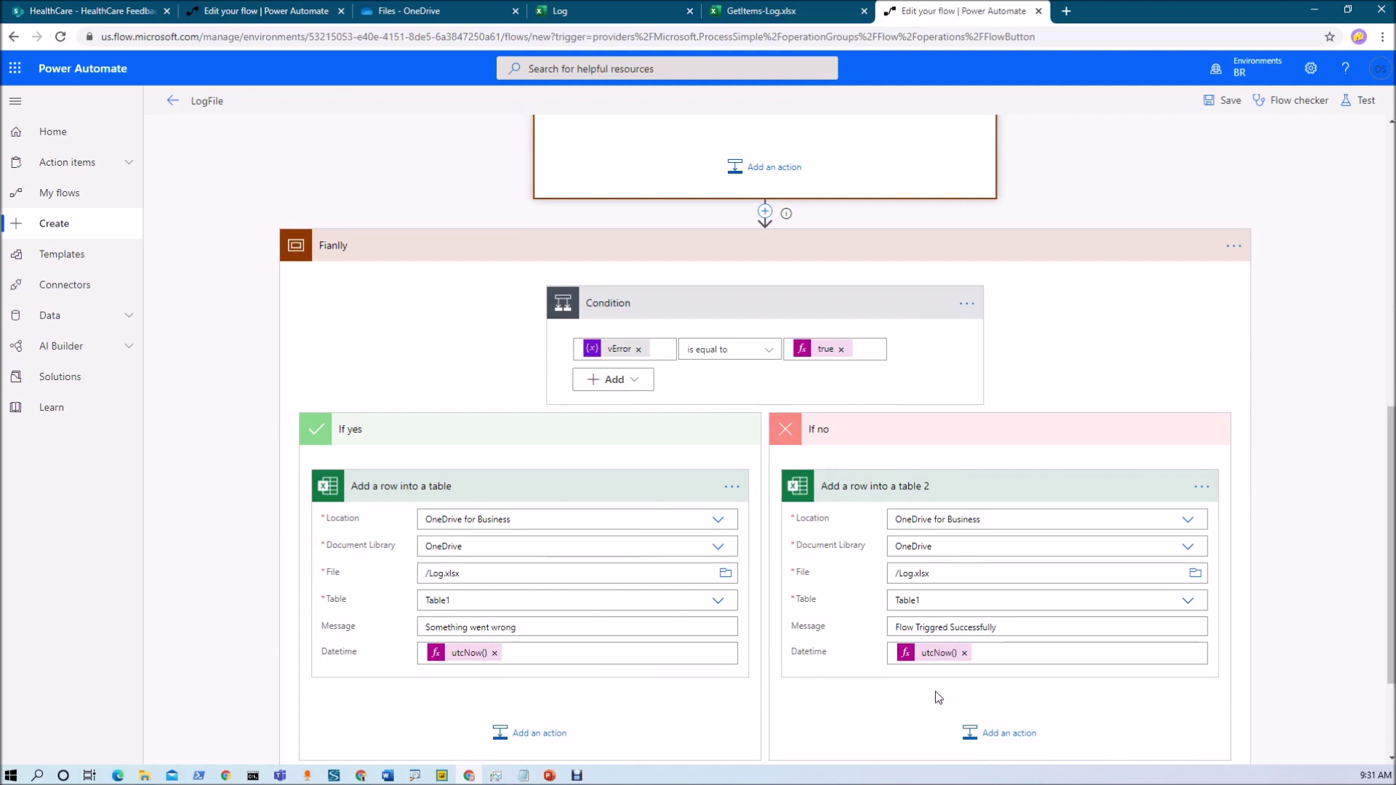
pyautogui.scroll(7, 900, 544)
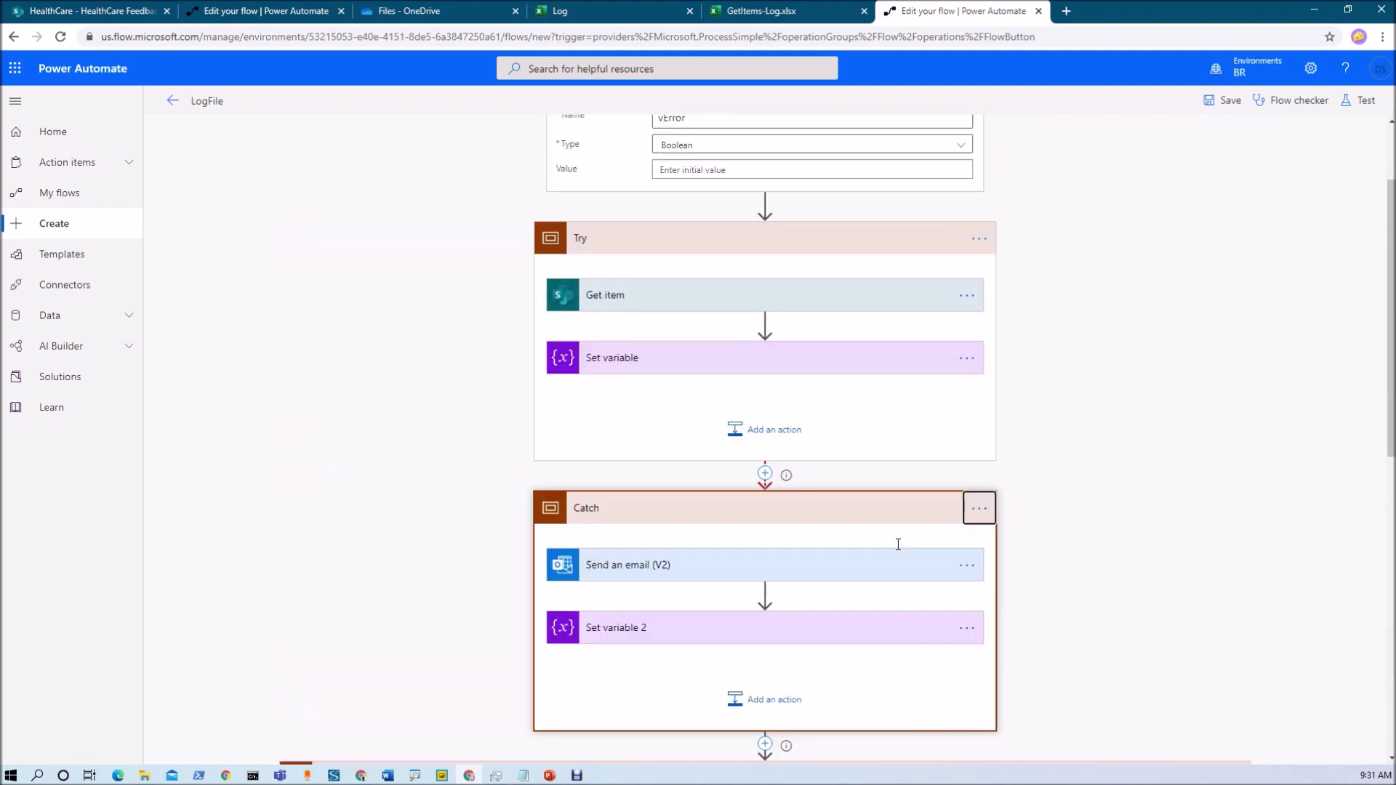
pyautogui.scroll(2, 898, 544)
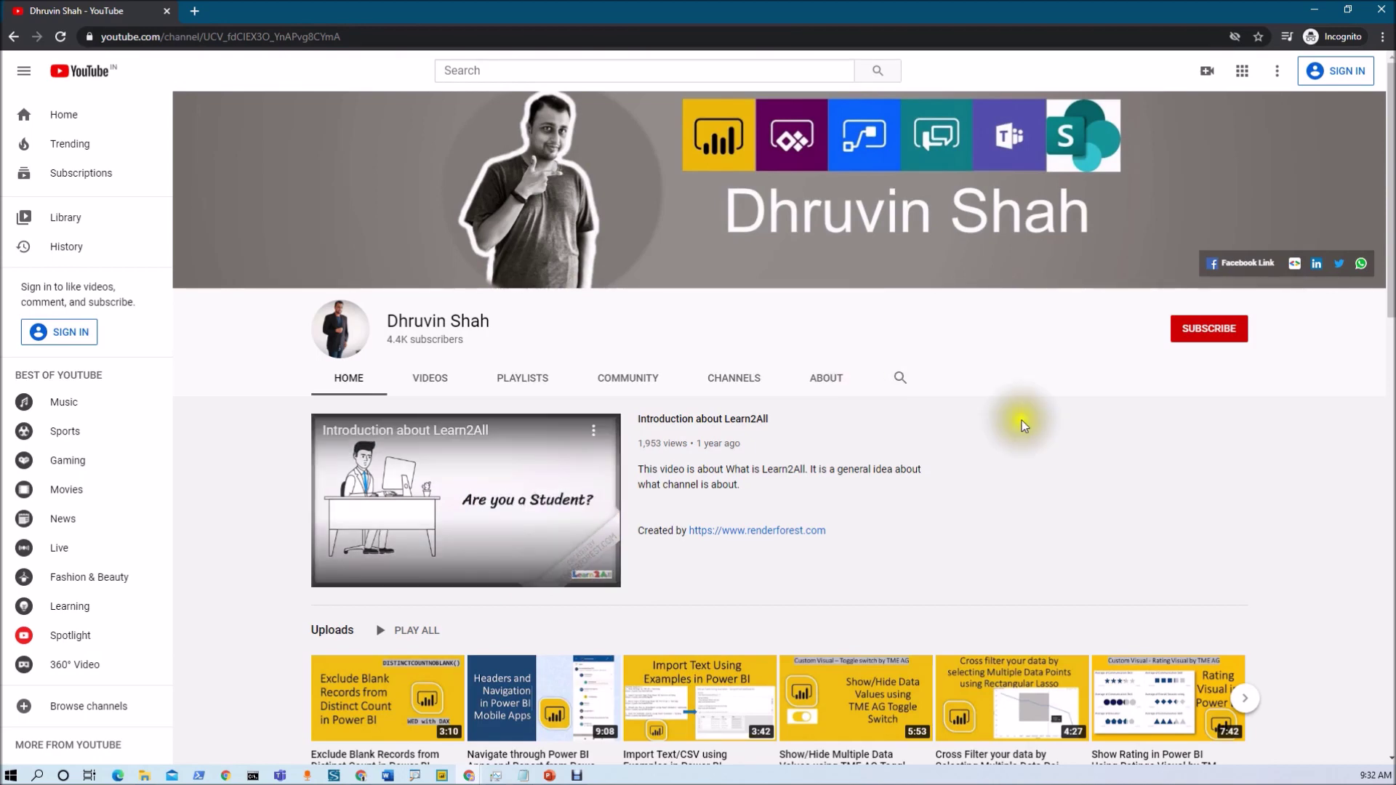
# Open the link beside the Facebook link in the YouTube channel's banner.
pyautogui.click(1295, 264)
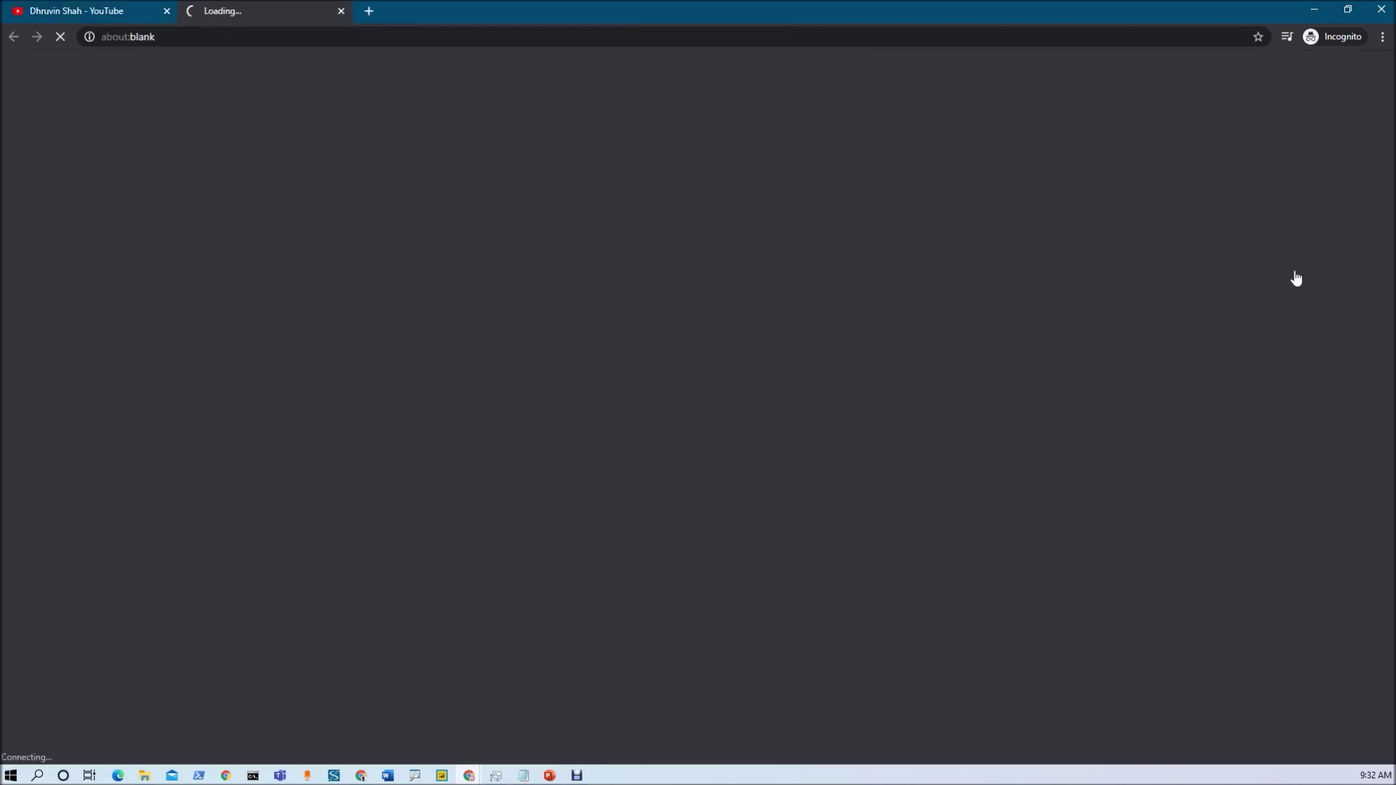